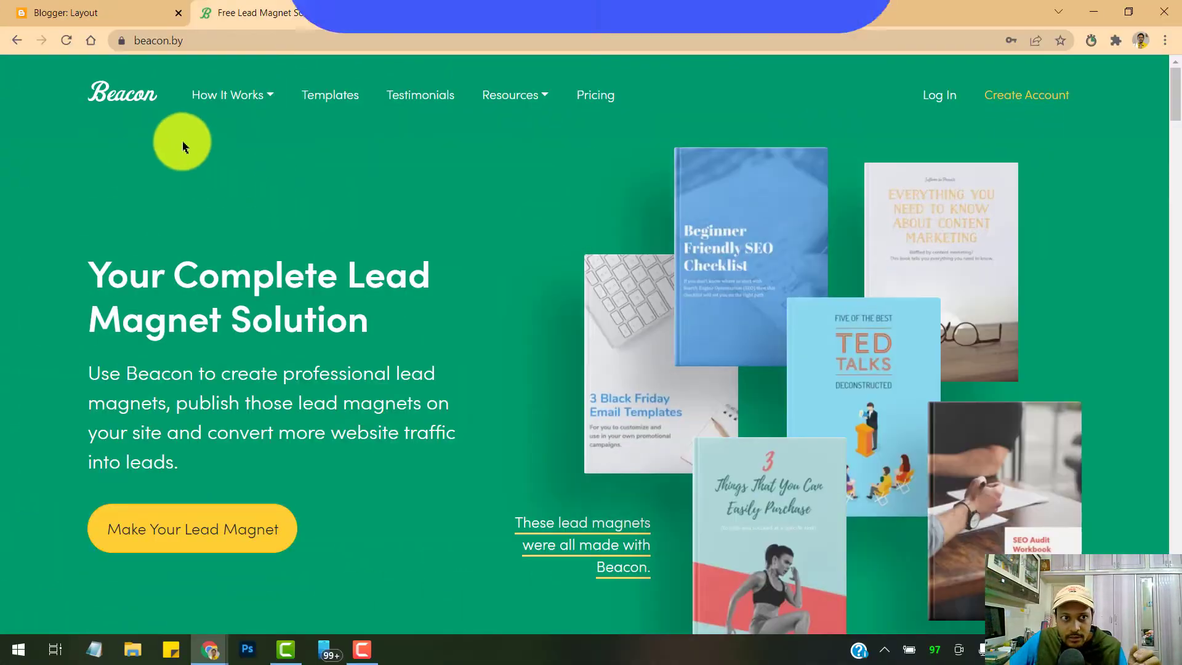
# Register a free Beacon account with a company name, email and password, accepting the terms
pyautogui.scroll(-3, 475, 219)
pyautogui.scroll(-15, 493, 307)
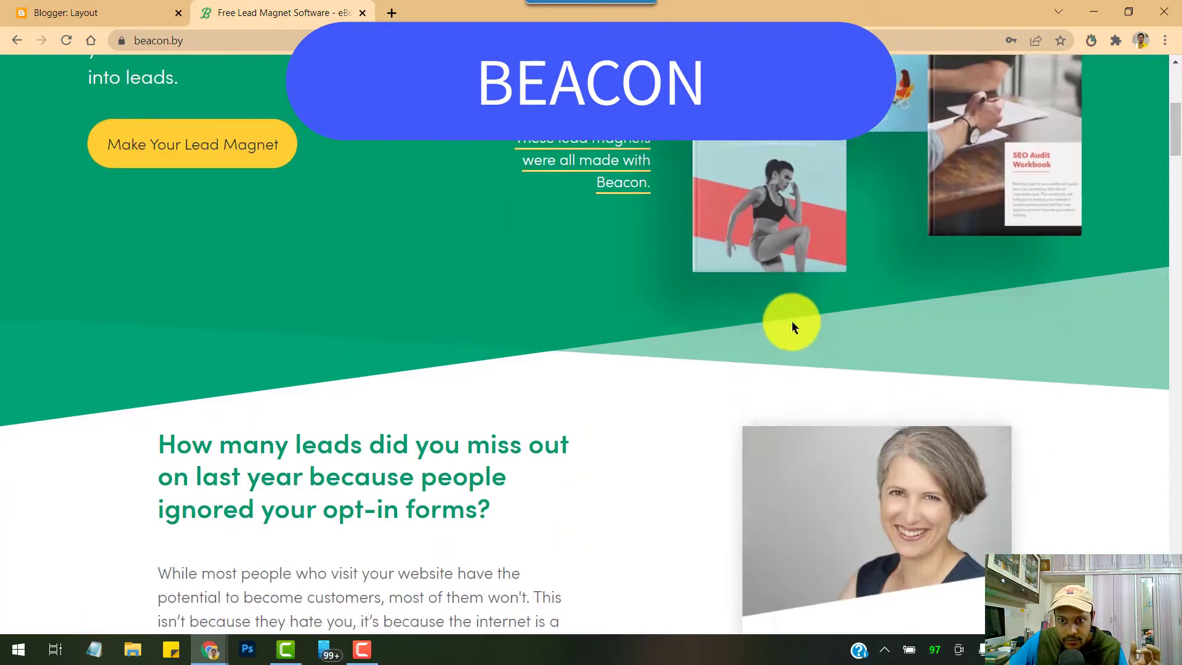
pyautogui.scroll(-7, 653, 313)
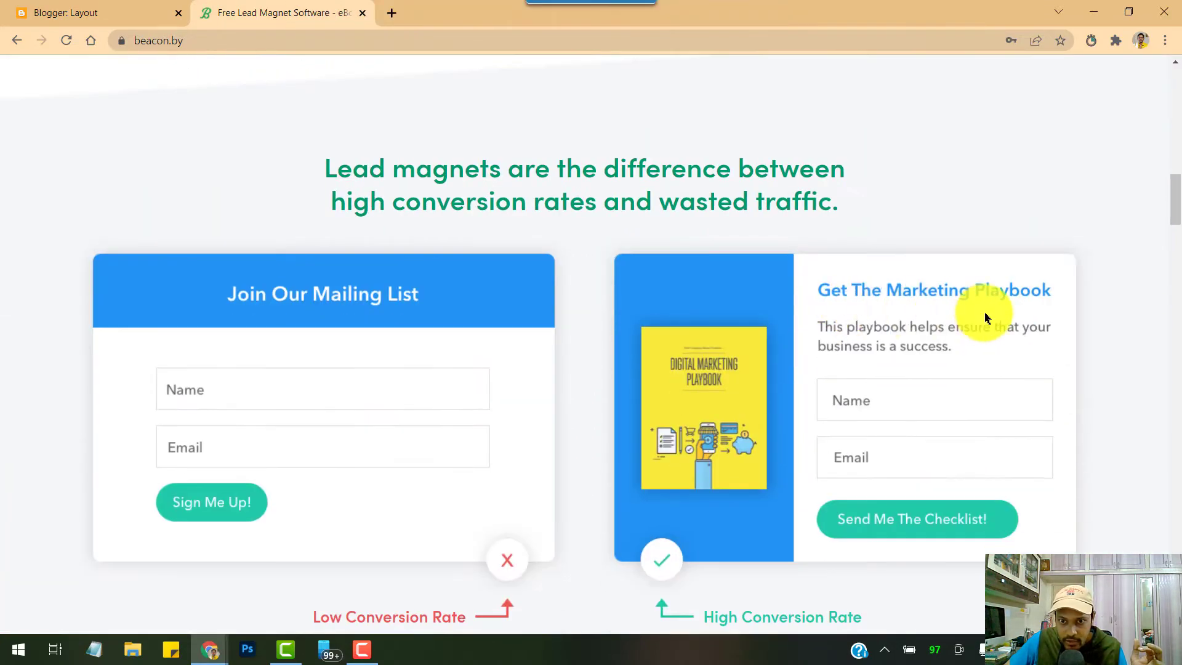
pyautogui.scroll(-4, 776, 370)
pyautogui.scroll(-6, 764, 351)
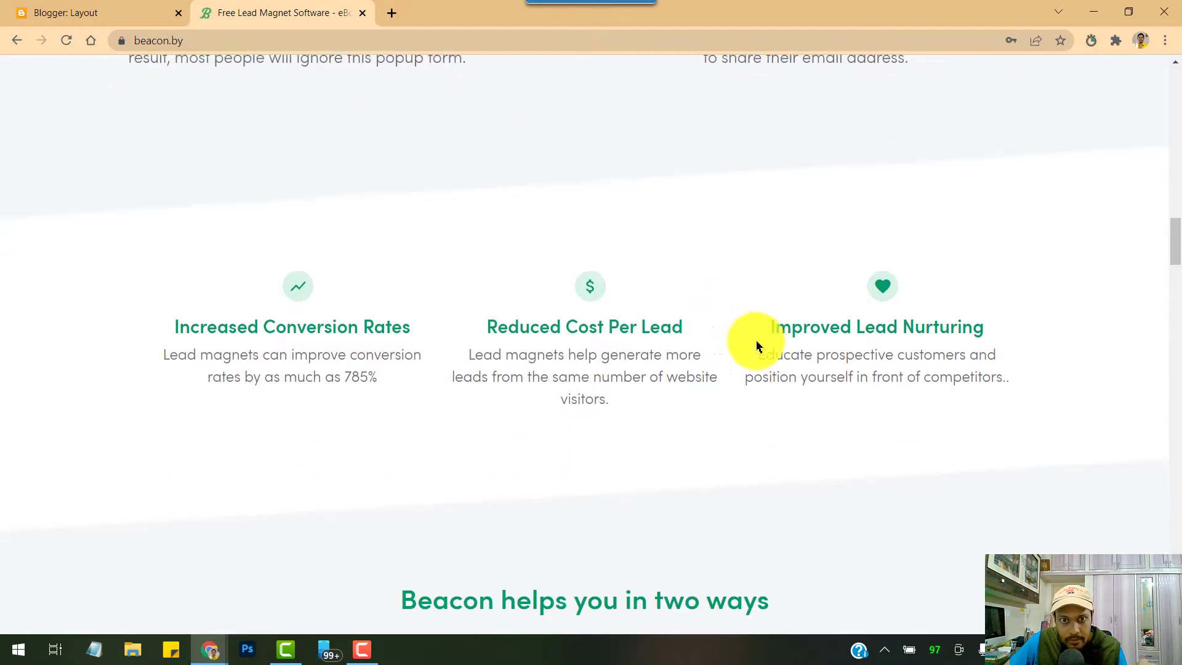
pyautogui.scroll(-4, 708, 333)
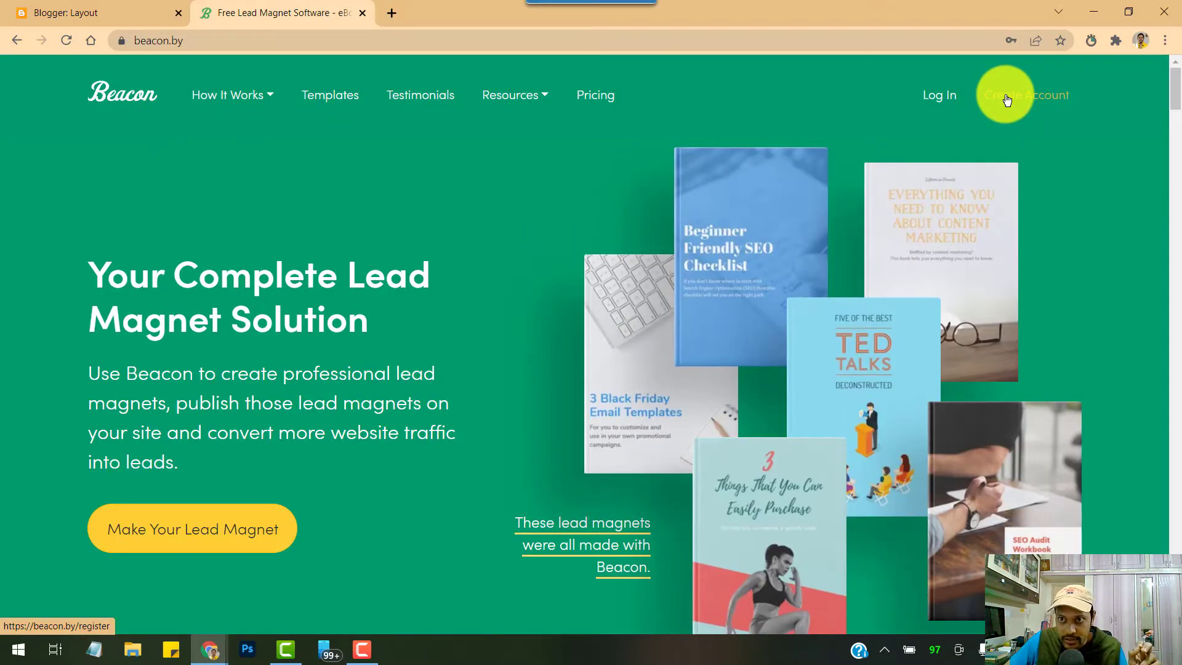
pyautogui.click(1008, 100)
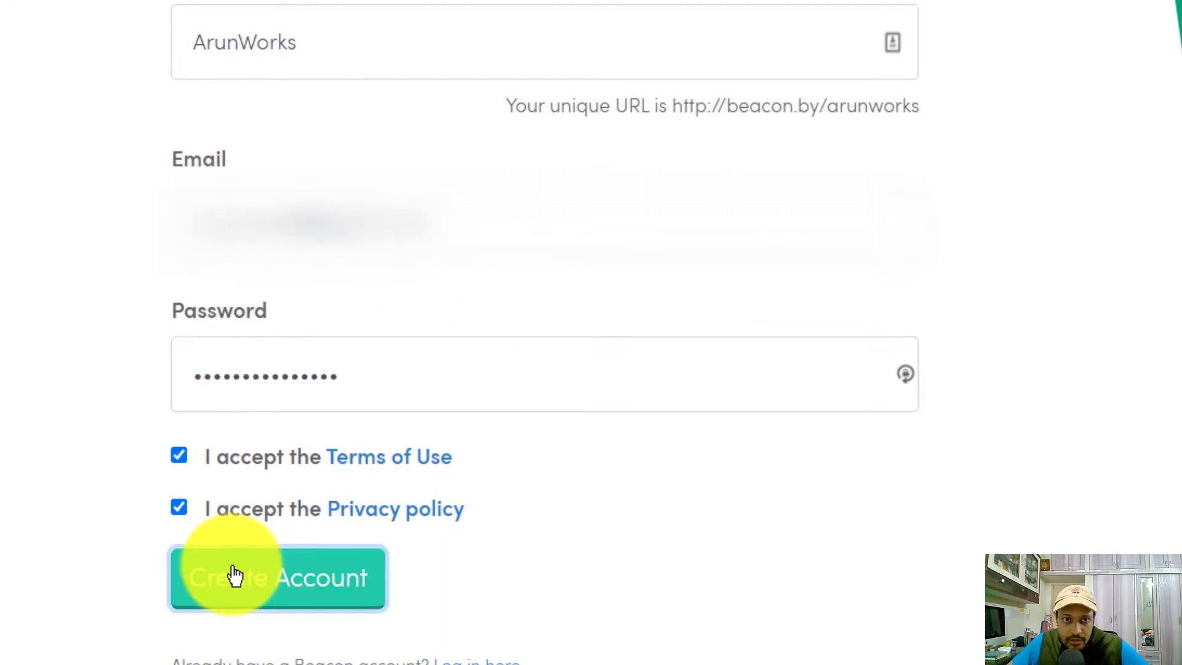
pyautogui.click(236, 576)
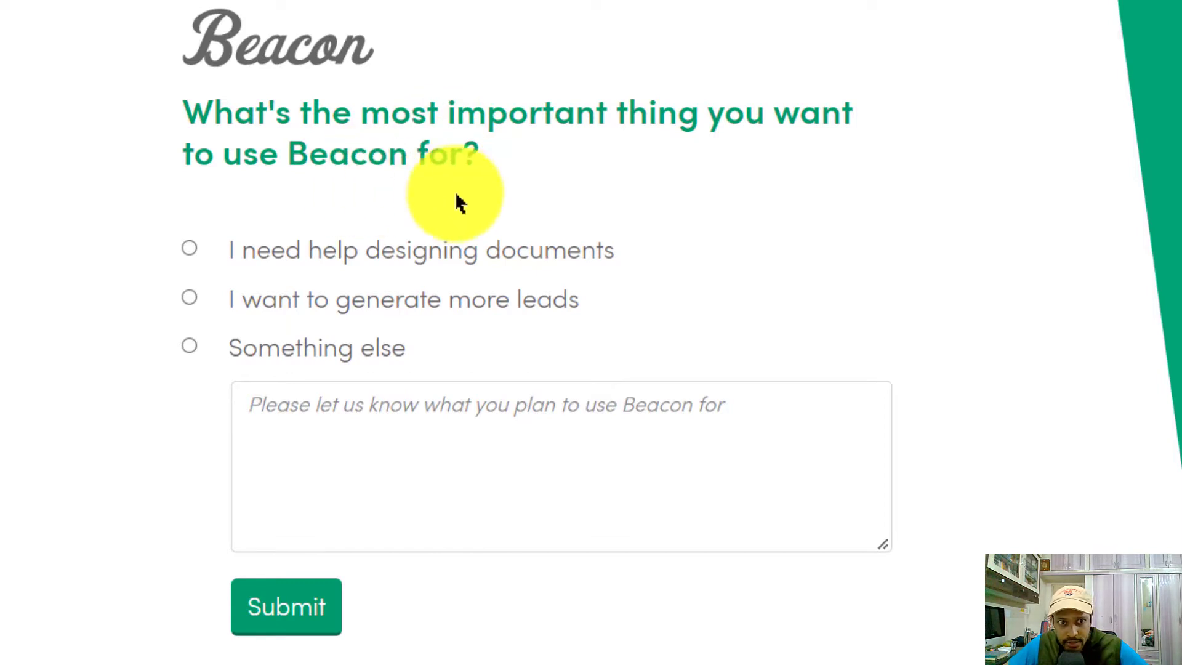
# Answer the onboarding survey with 'I want to generate more leads' and submit
pyautogui.click(431, 299)
pyautogui.click(279, 634)
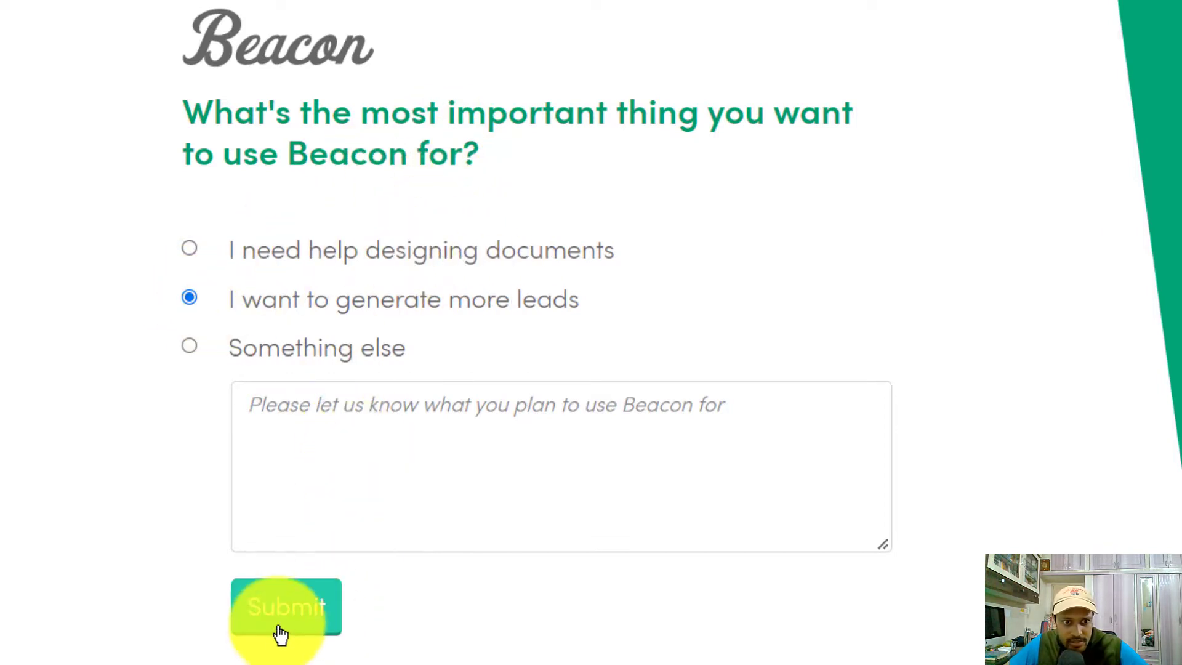
pyautogui.scroll(-1, 442, 498)
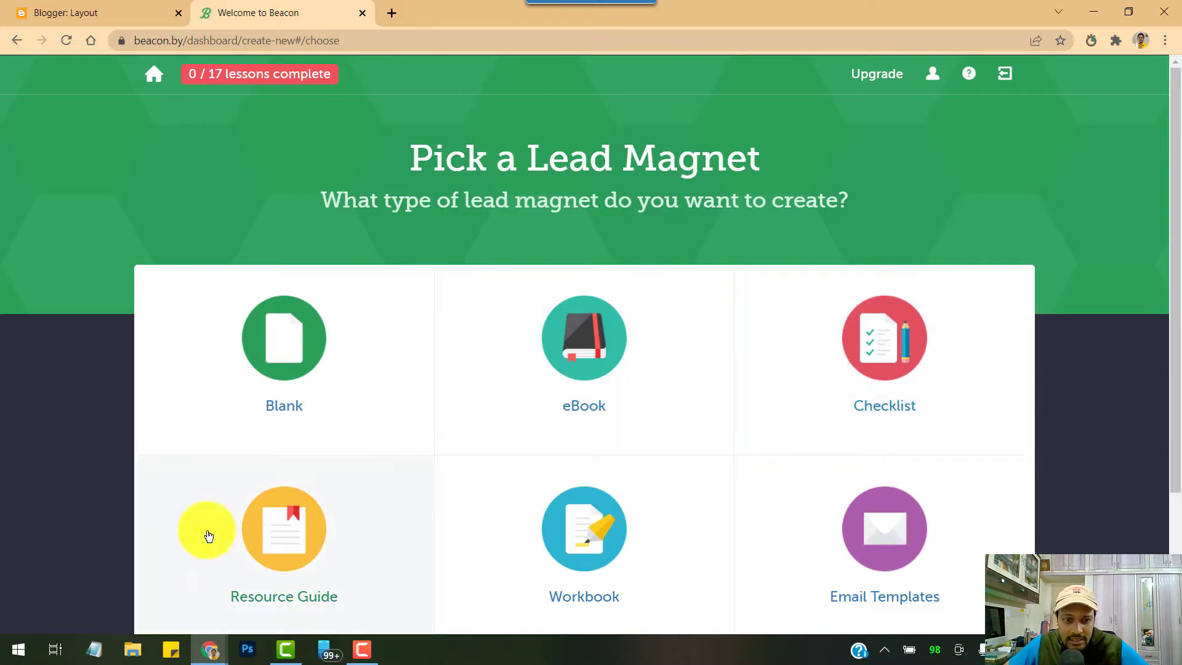
# Choose the Checklist lead magnet type and decline importing blog content
pyautogui.scroll(-3, 850, 438)
pyautogui.scroll(3, 280, 318)
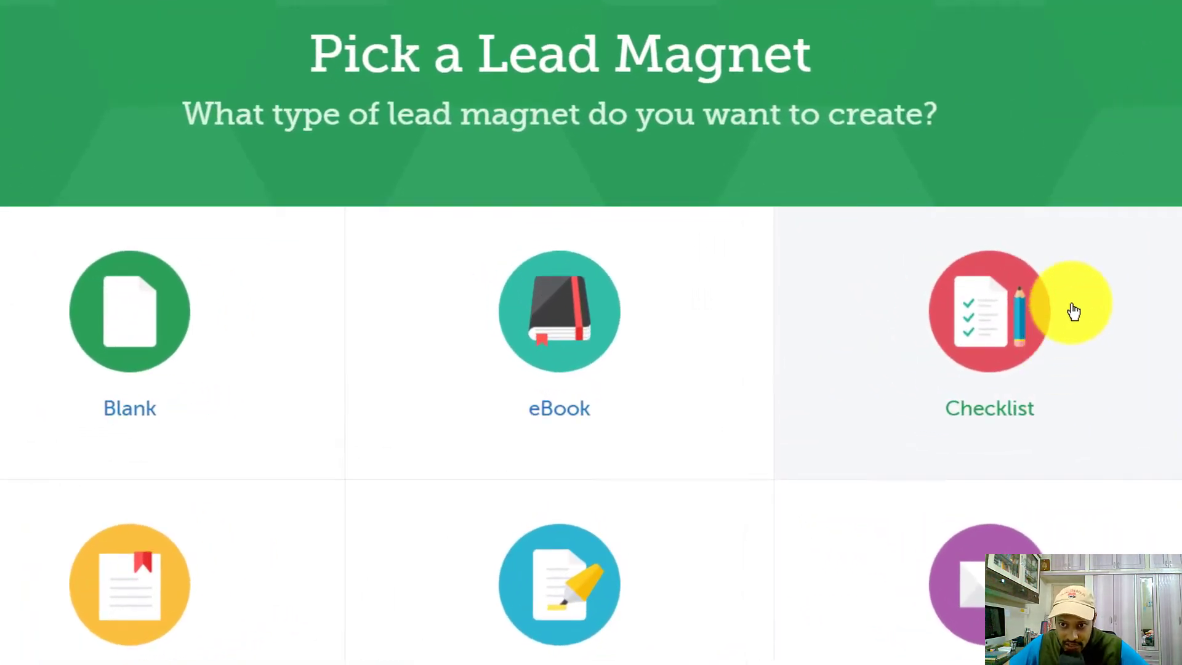
pyautogui.click(1073, 312)
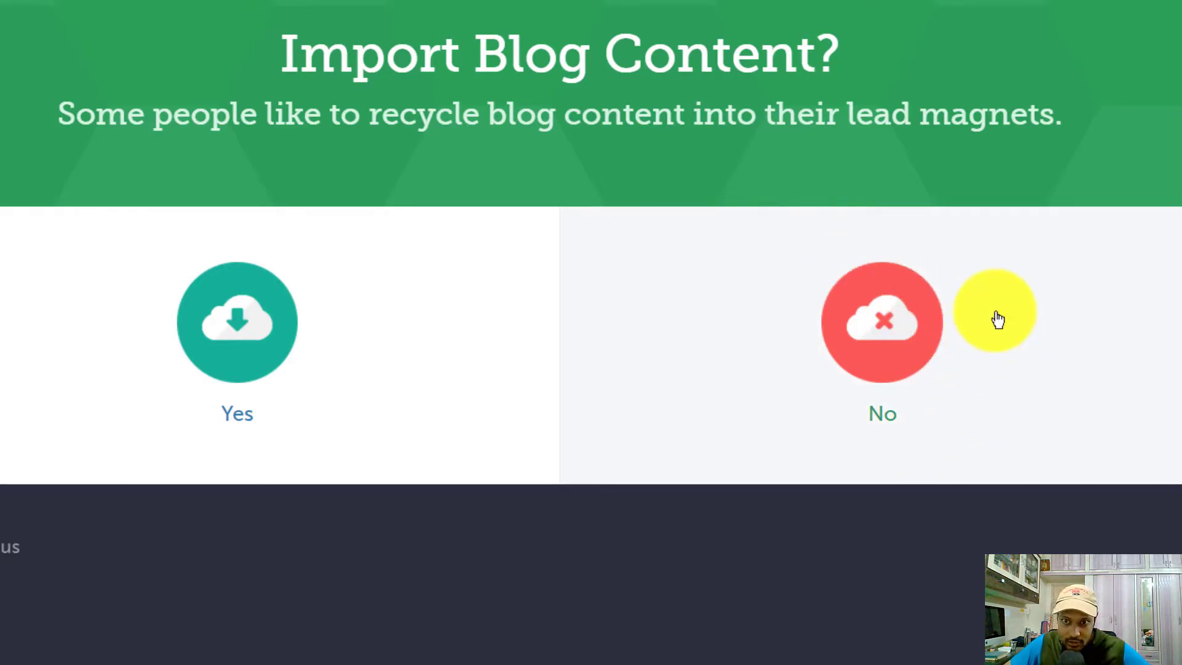
pyautogui.click(998, 319)
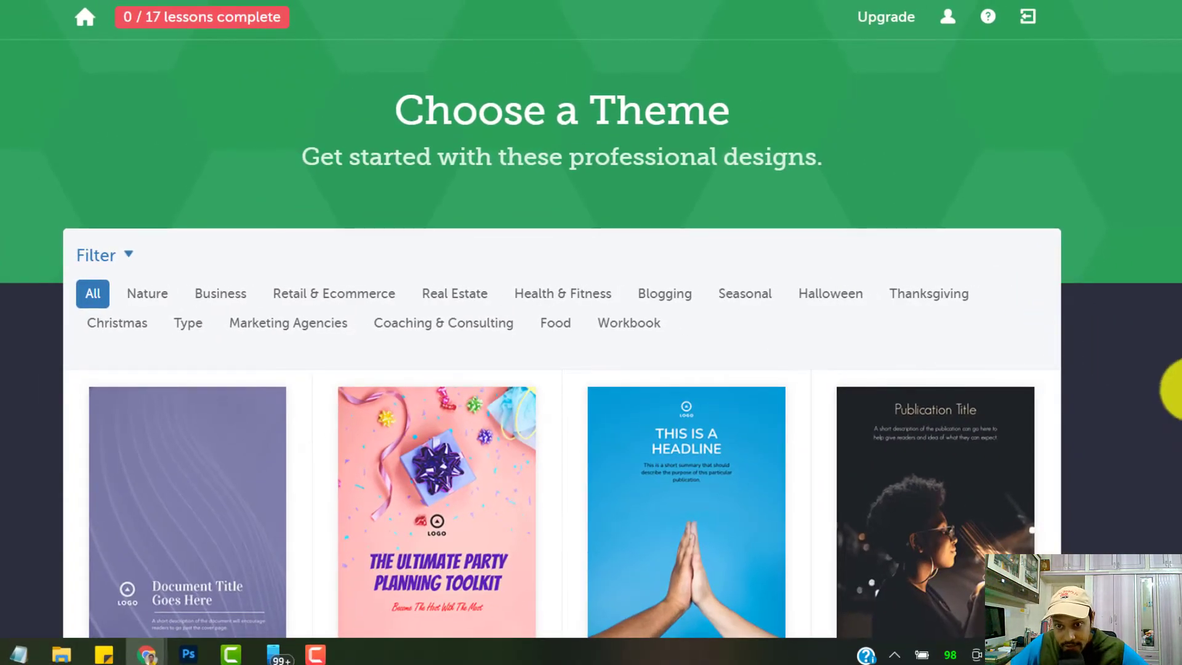
# Browse the theme gallery and pick the red checklist theme
pyautogui.scroll(-7, 1135, 377)
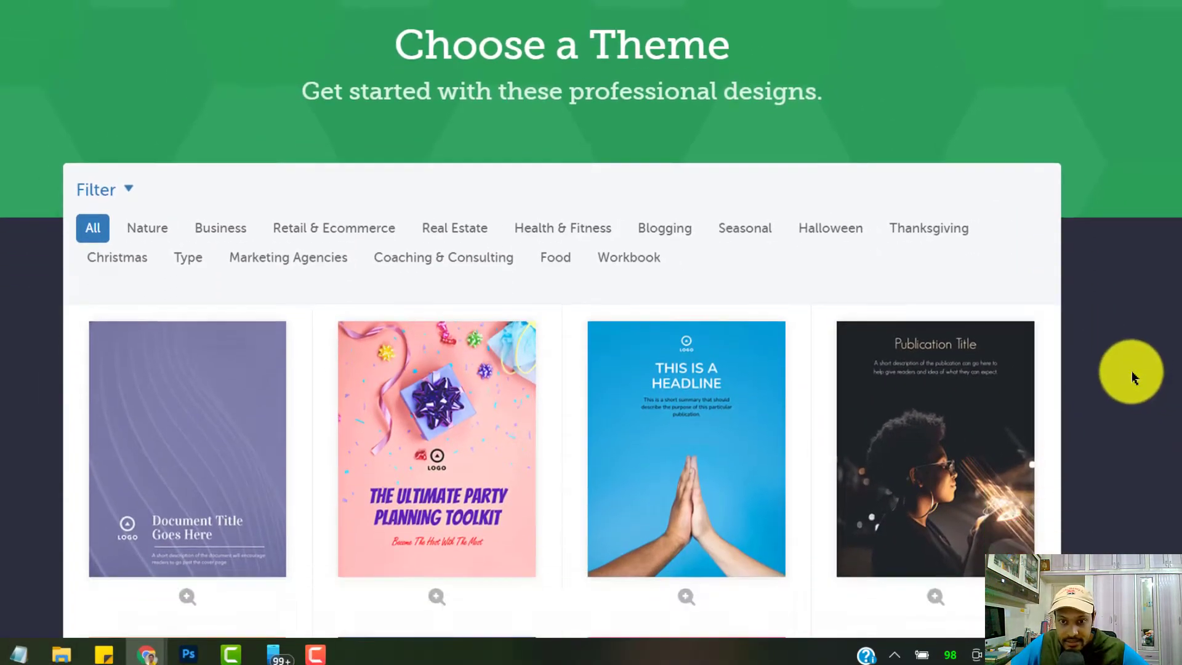
pyautogui.scroll(-20, 1135, 377)
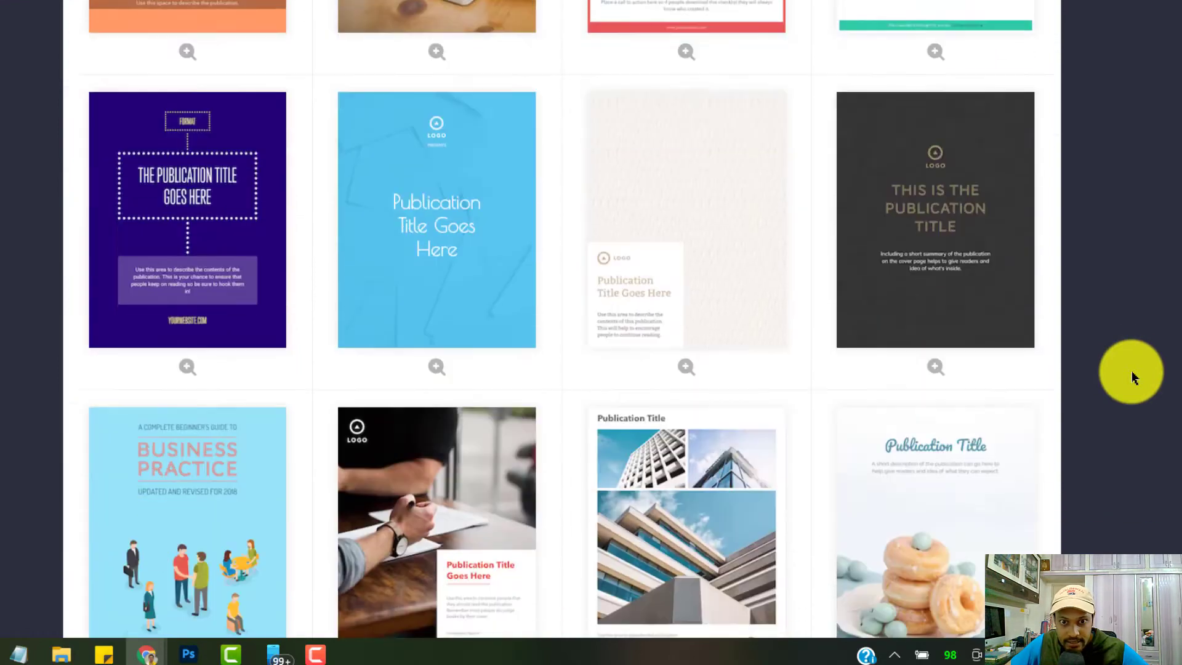
pyautogui.scroll(-4, 1135, 377)
pyautogui.scroll(2, 1135, 377)
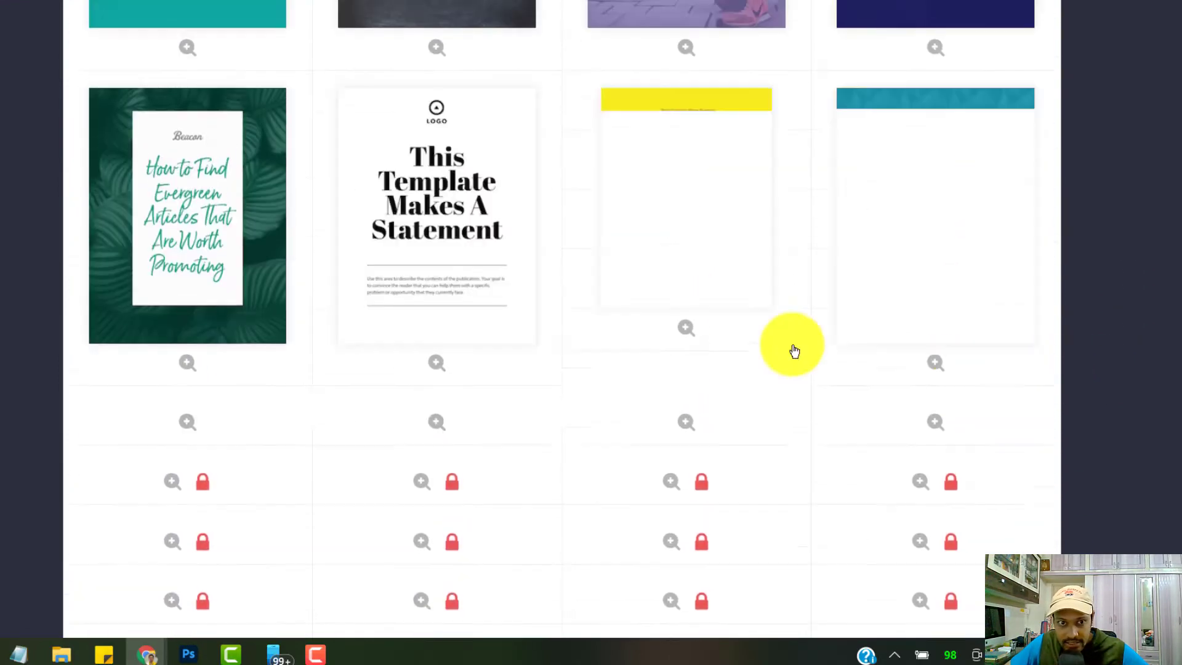
pyautogui.scroll(15, 1009, 366)
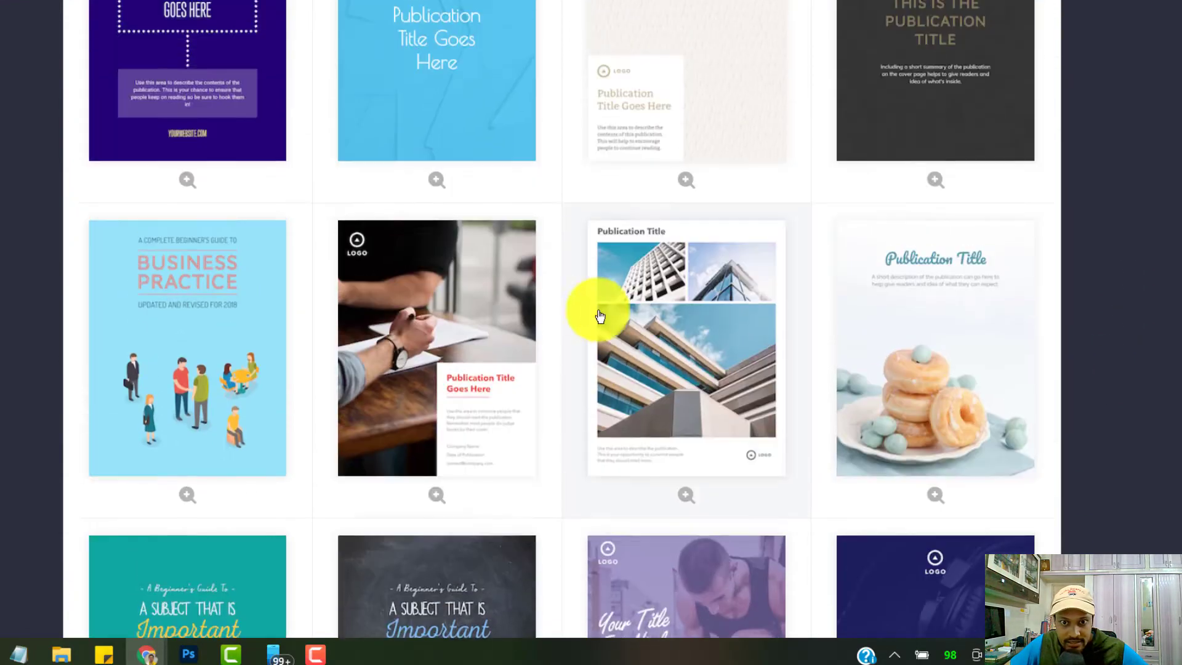
pyautogui.scroll(11, 1010, 295)
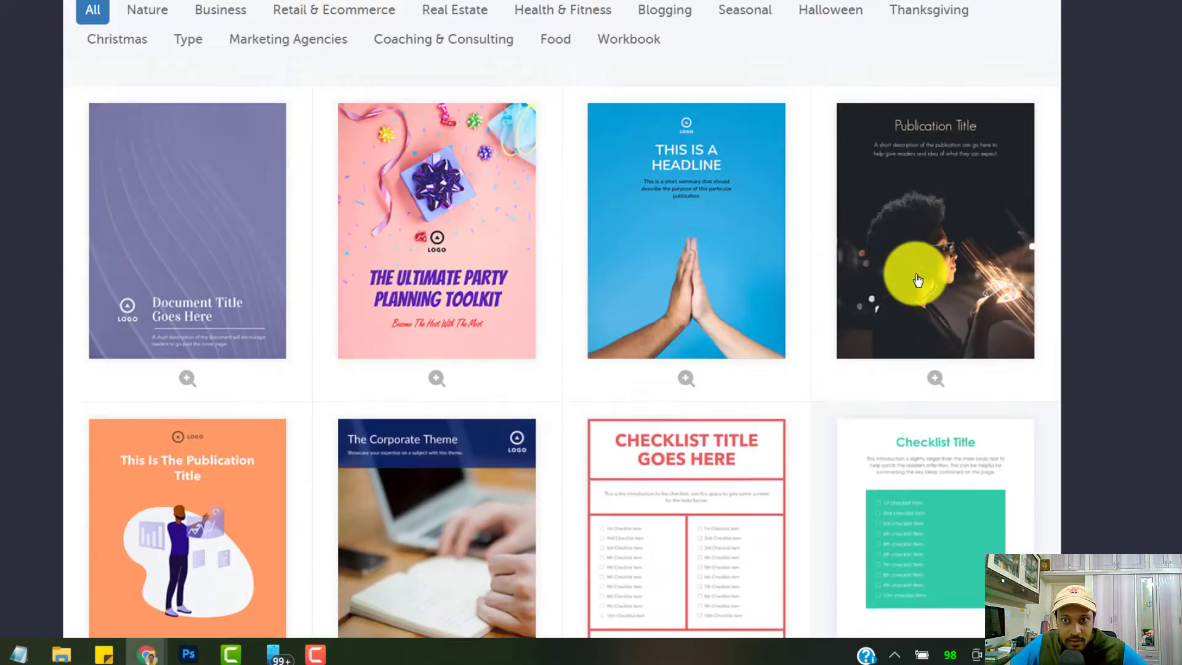
pyautogui.scroll(-4, 1071, 250)
pyautogui.scroll(-3, 616, 369)
pyautogui.scroll(7, 692, 330)
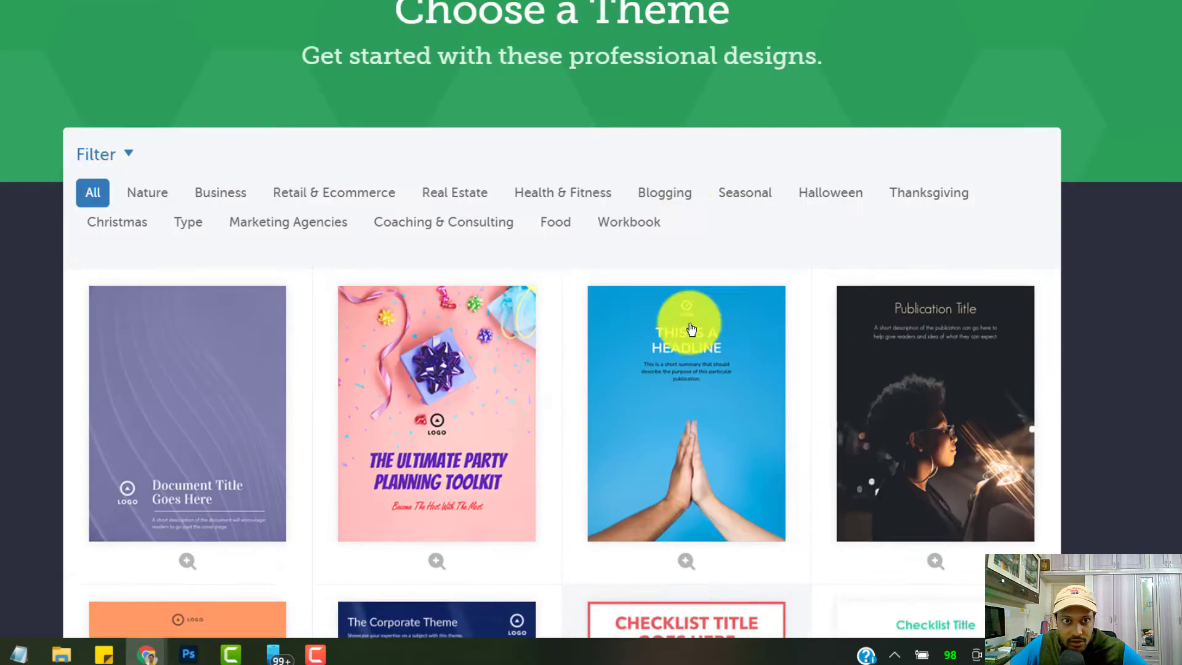
pyautogui.scroll(-4, 742, 417)
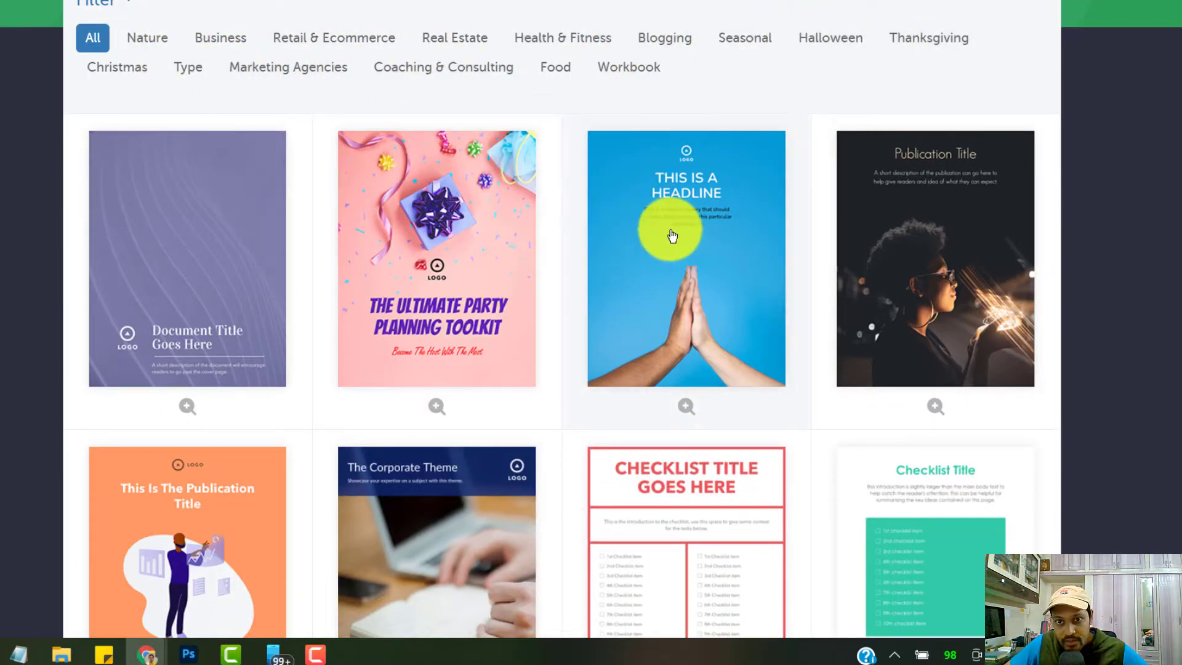
pyautogui.scroll(-3, 718, 436)
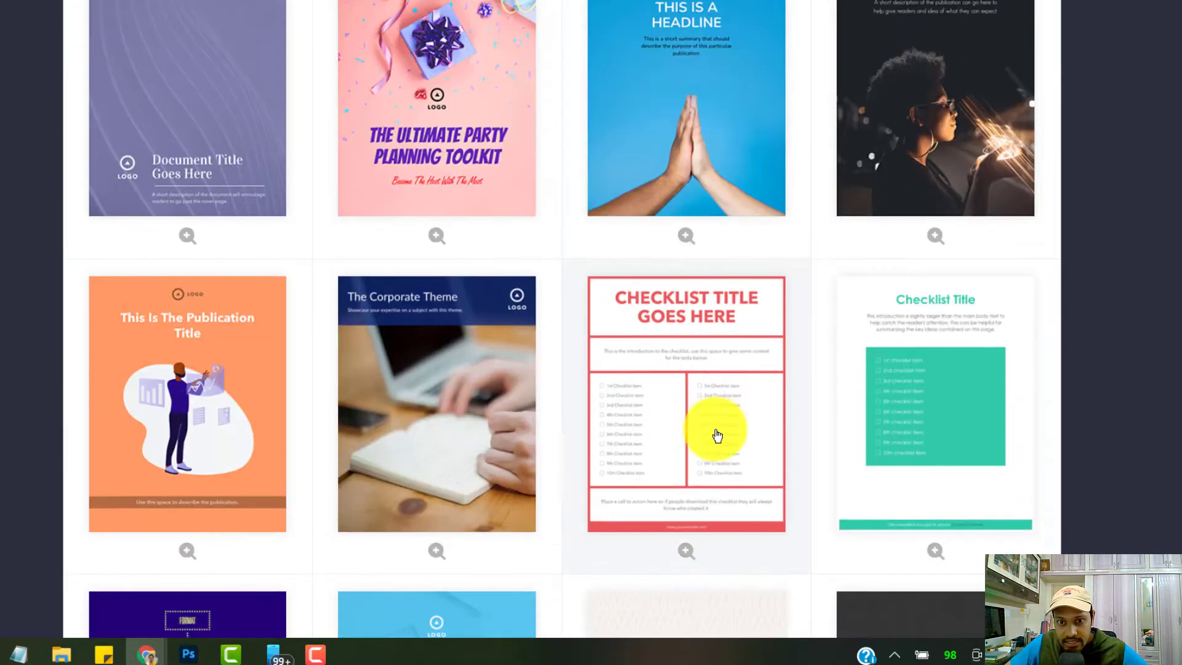
pyautogui.click(684, 358)
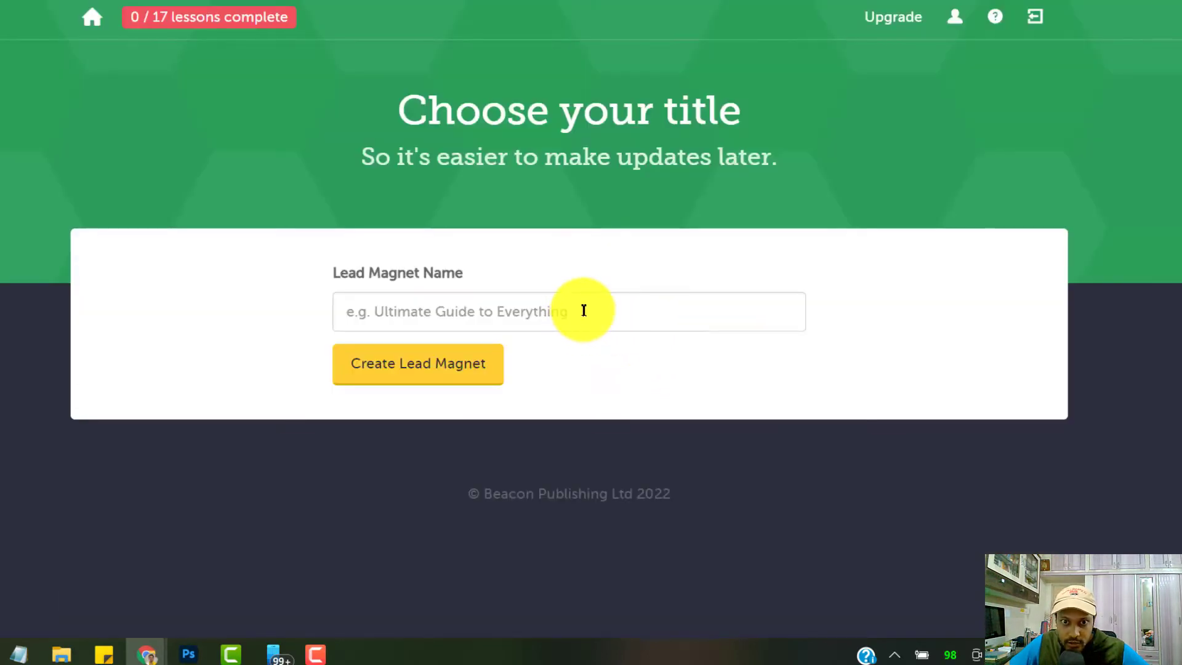
# Name the lead magnet 'Checklist for book designing process'
pyautogui.click(583, 311)
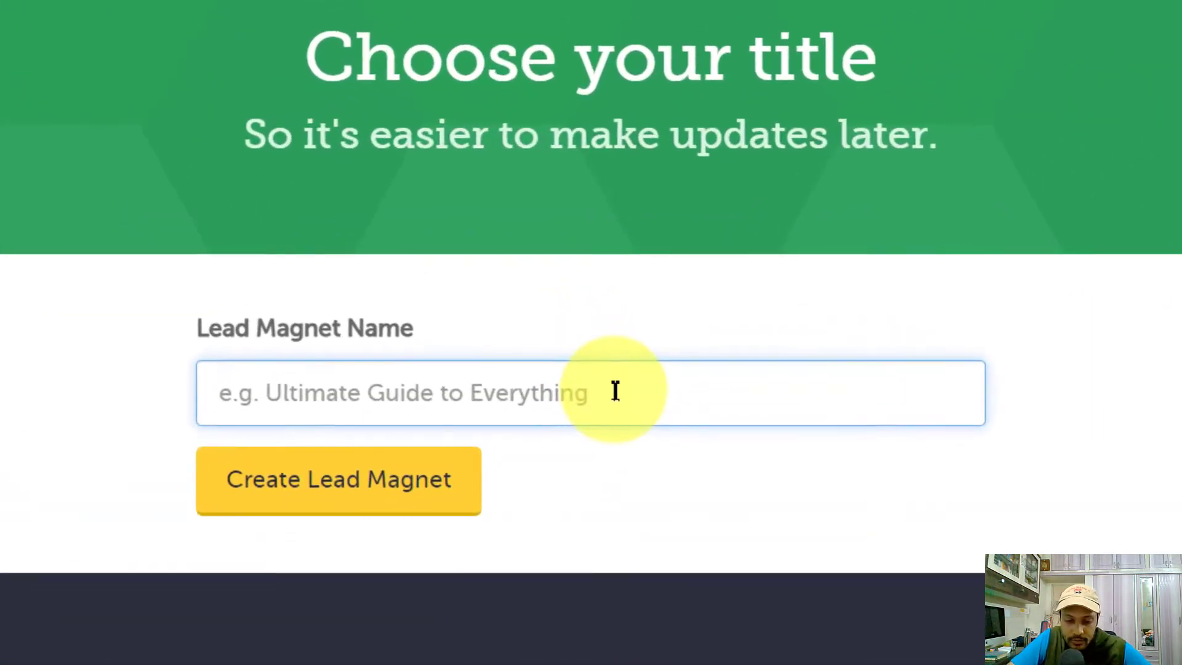
pyautogui.write('Guid')
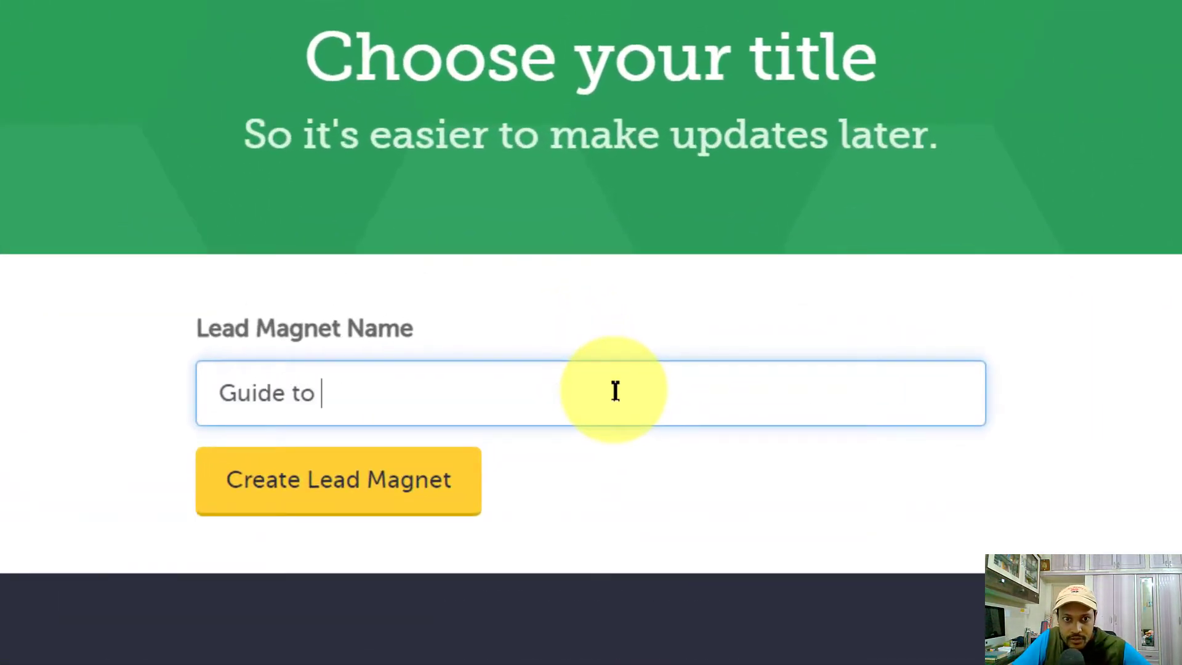
pyautogui.write('e to')
pyautogui.hotkey('ctrl', 'a')
pyautogui.press('BackSpace')
pyautogui.write('C')
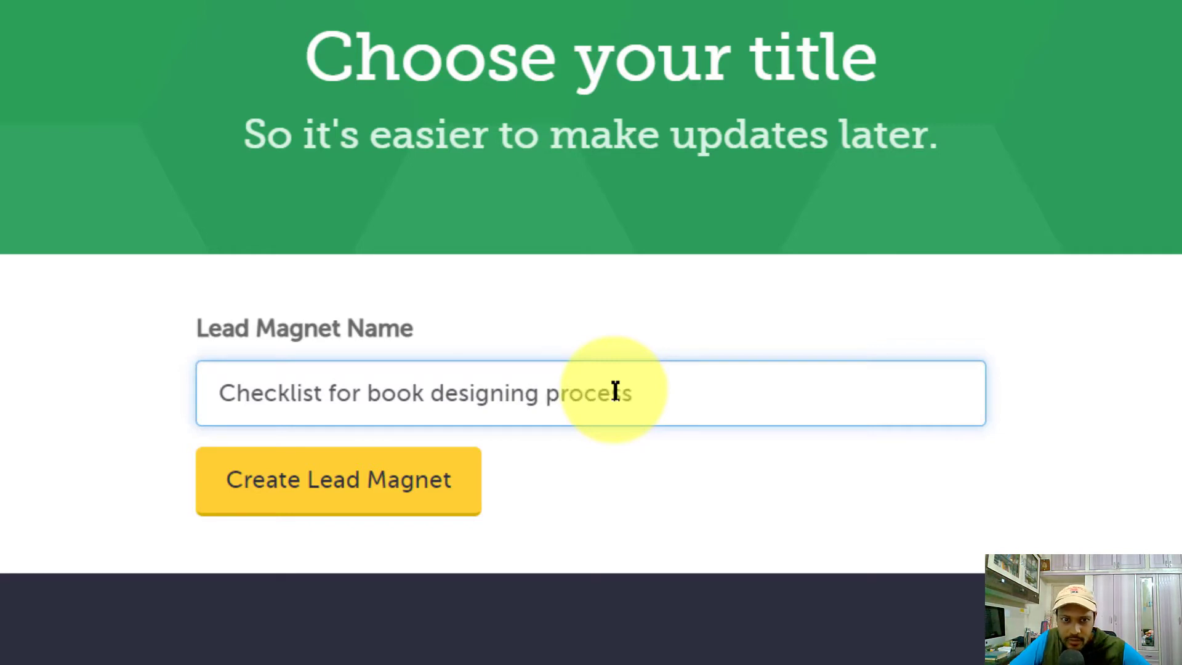
# Create the lead magnet and paste the book design title over the placeholder headline
pyautogui.click(400, 493)
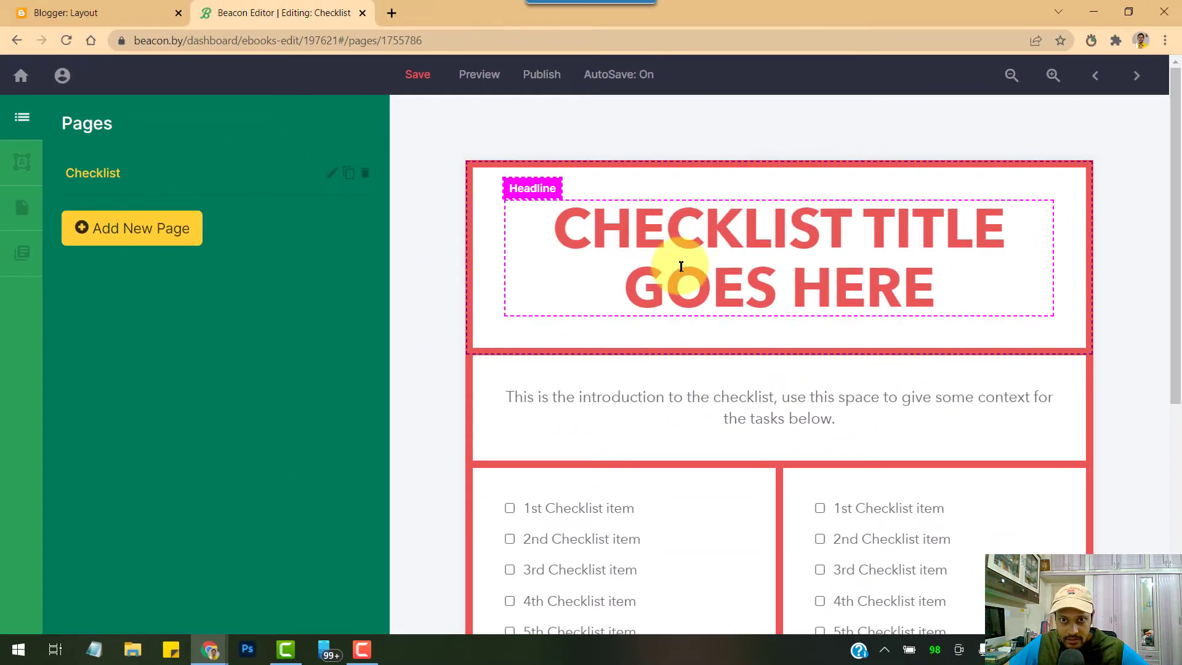
pyautogui.tripleClick(682, 266)
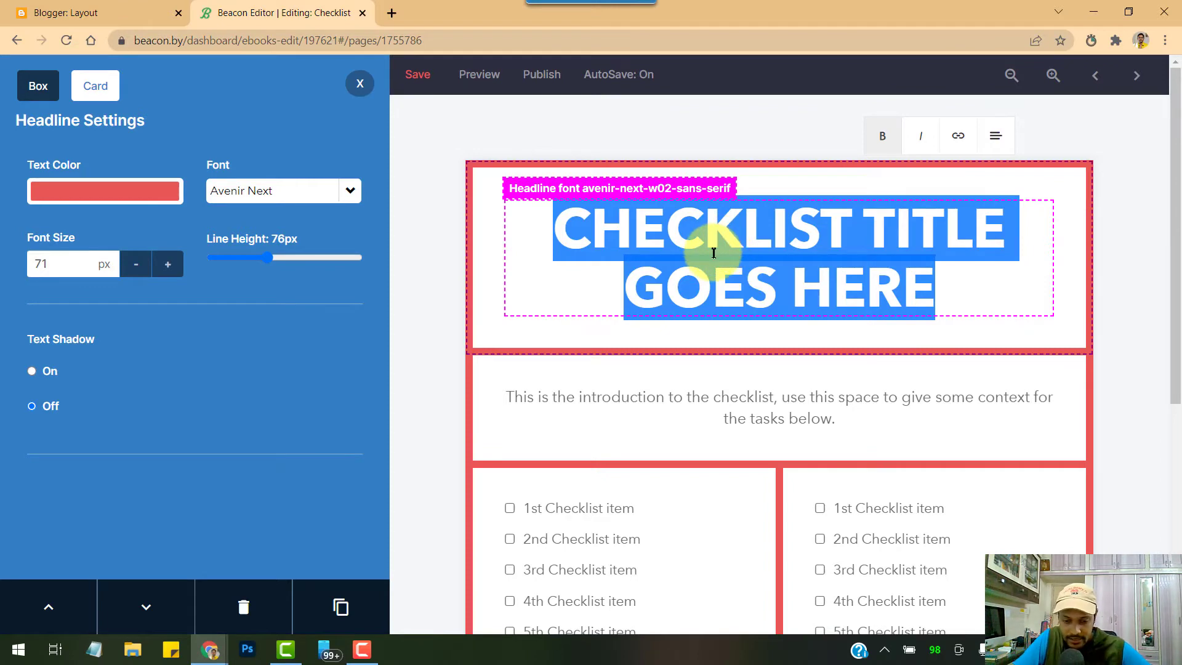
pyautogui.write('Checklist for book designing')
pyautogui.click(634, 471)
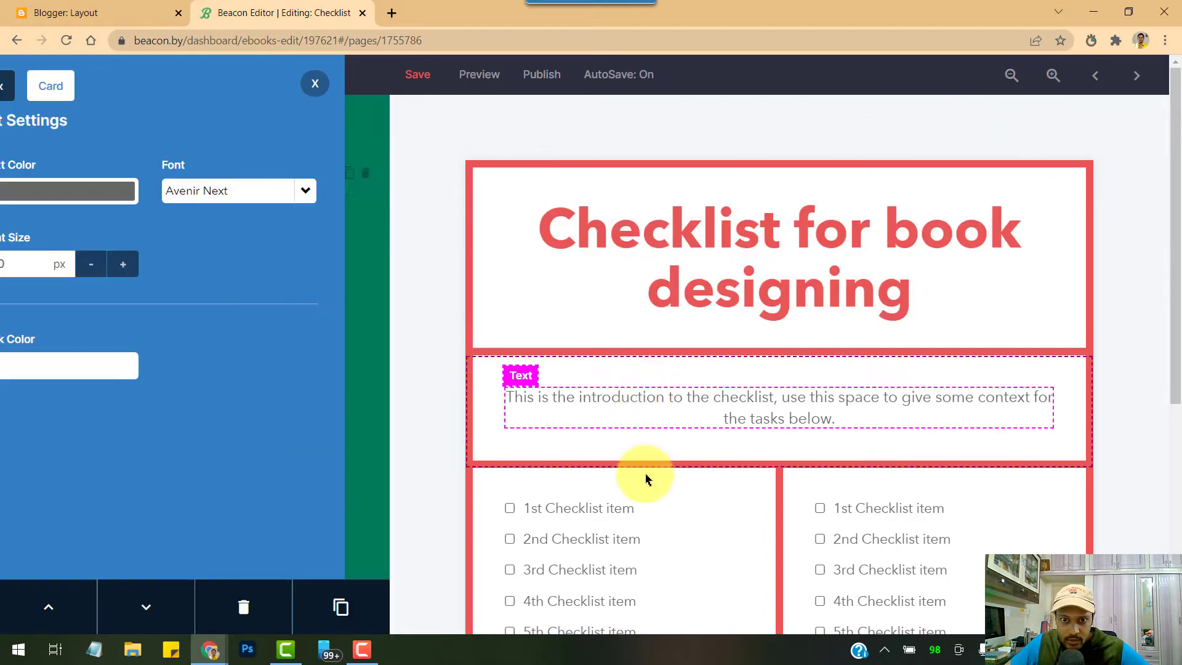
pyautogui.click(604, 508)
# Save the checklist ebook and bring up its Publish Settings
pyautogui.scroll(-6, 819, 404)
pyautogui.click(781, 492)
pyautogui.scroll(6, 781, 493)
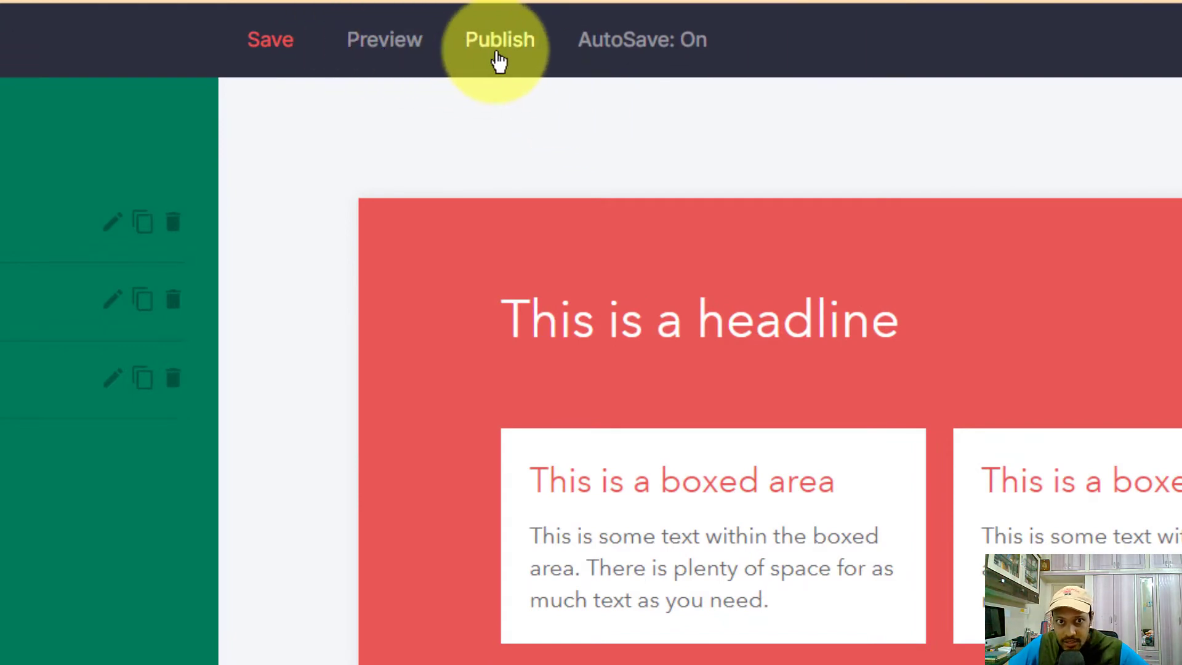
pyautogui.click(275, 54)
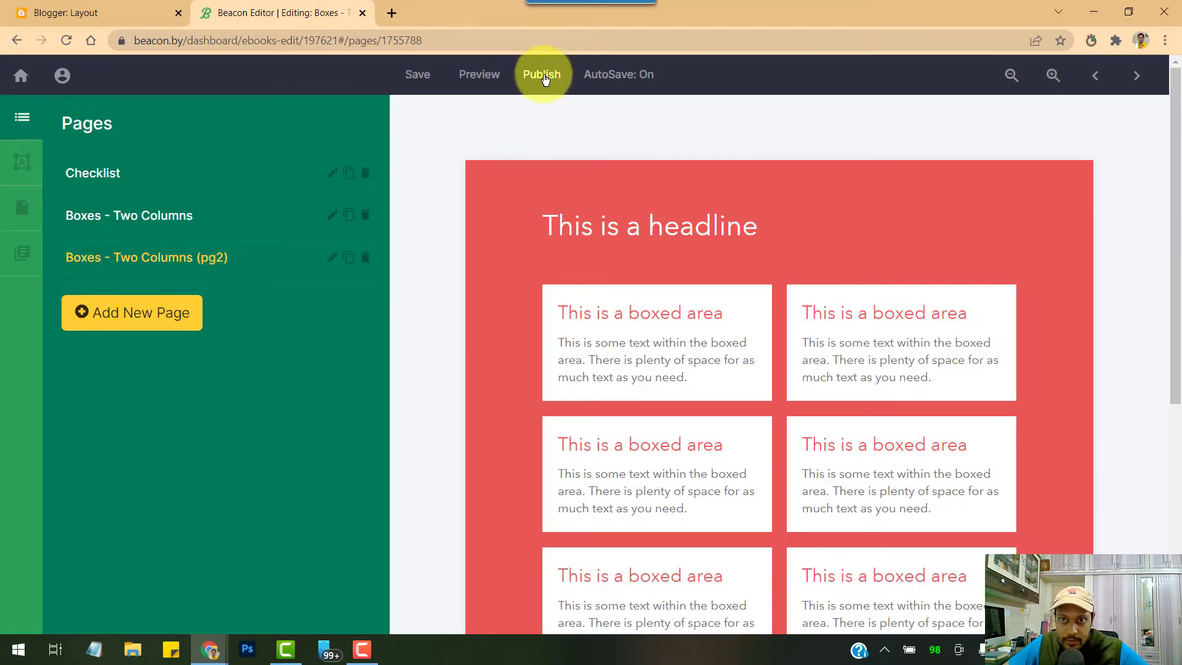
pyautogui.click(544, 75)
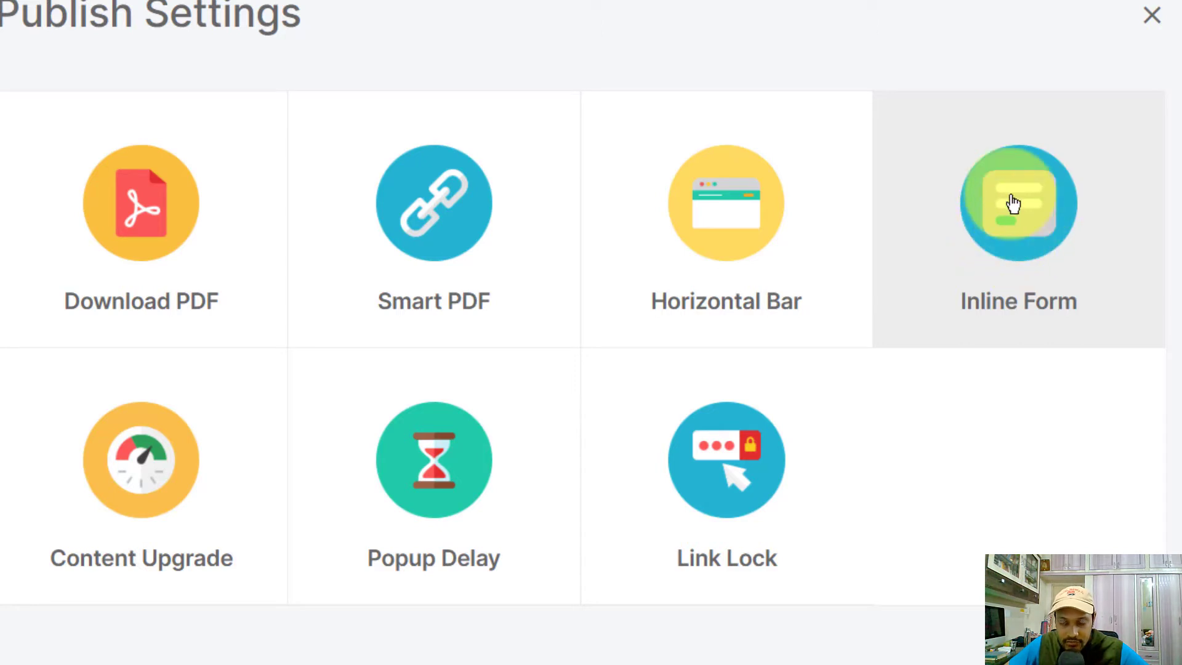
# Start an Inline Form opt-in, enter its Opt-In Form Name, and continue to Pick a Source
pyautogui.click(1013, 203)
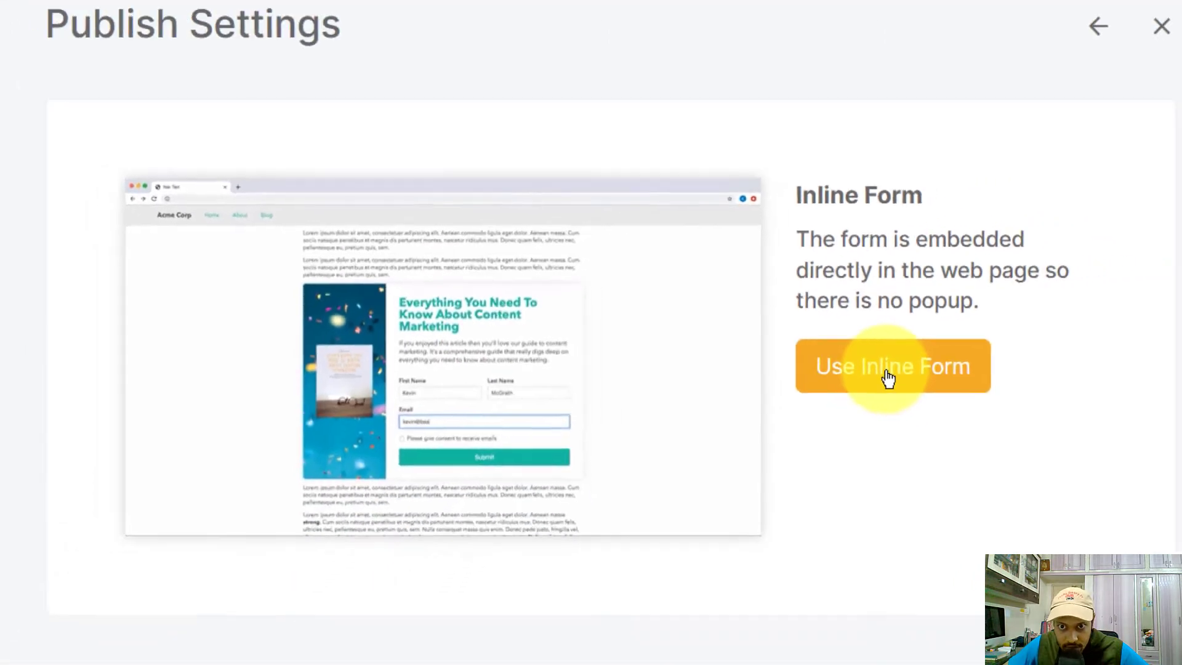
pyautogui.click(766, 362)
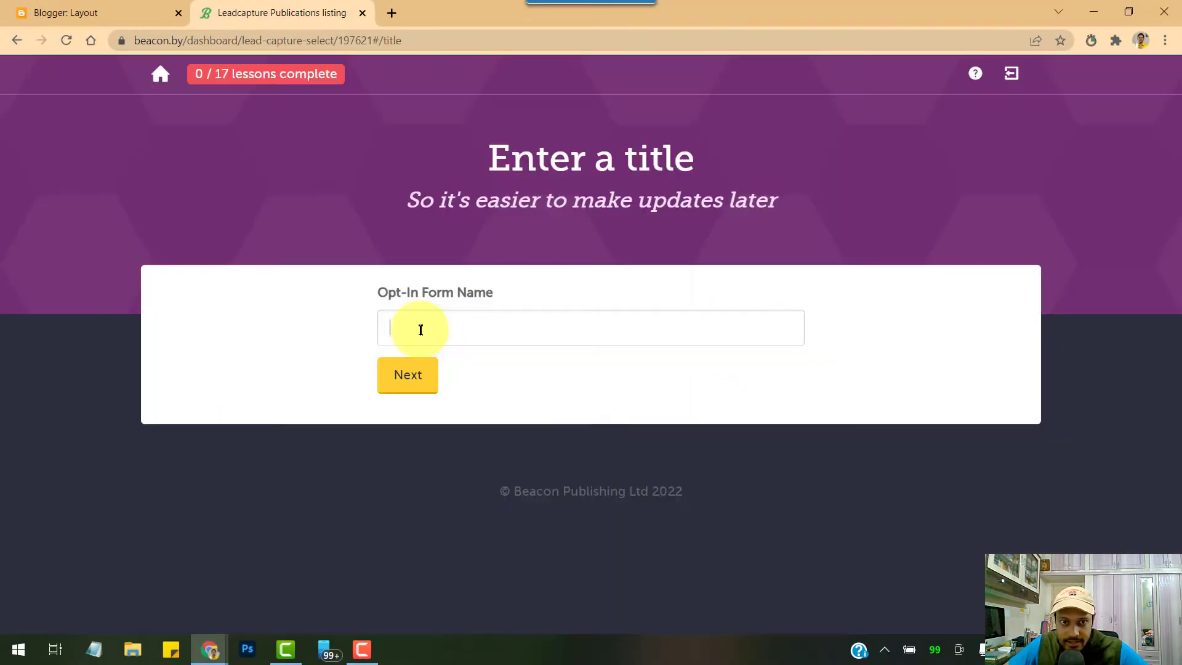
pyautogui.click(421, 330)
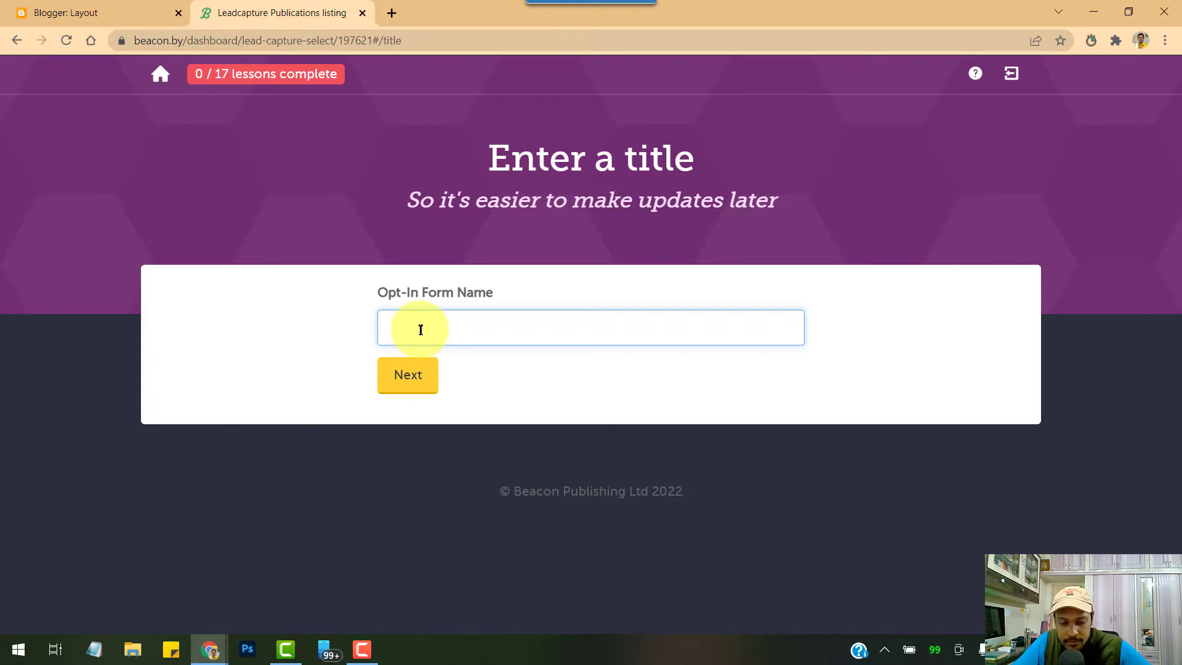
pyautogui.write('form')
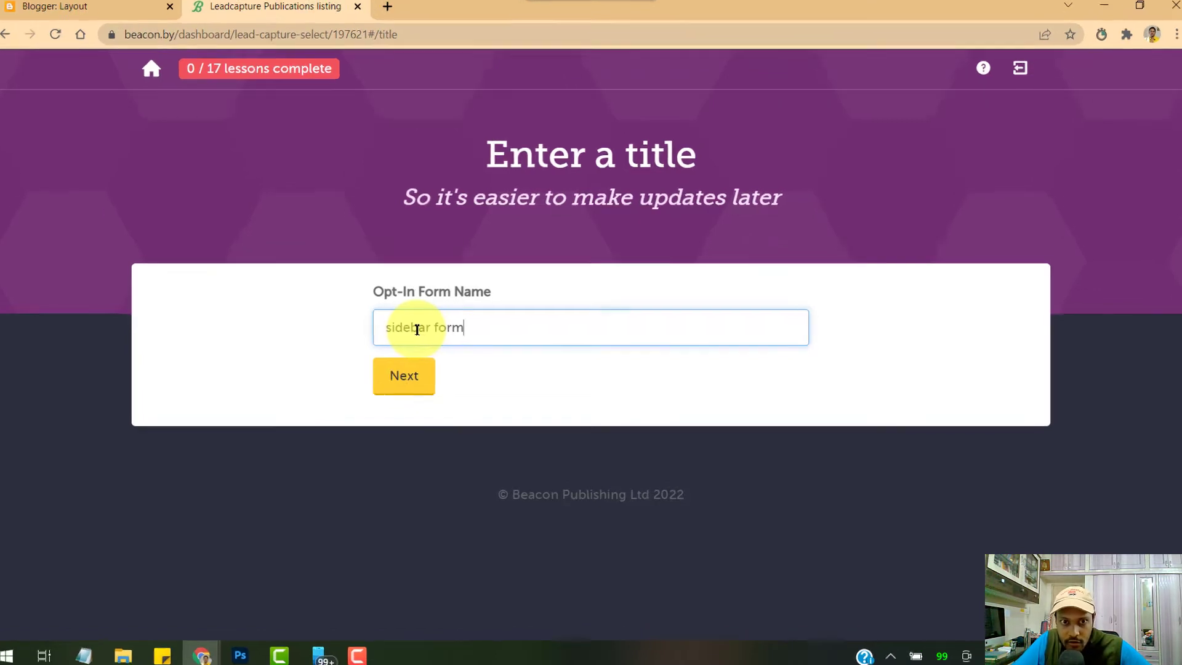
pyautogui.doubleClick(420, 330)
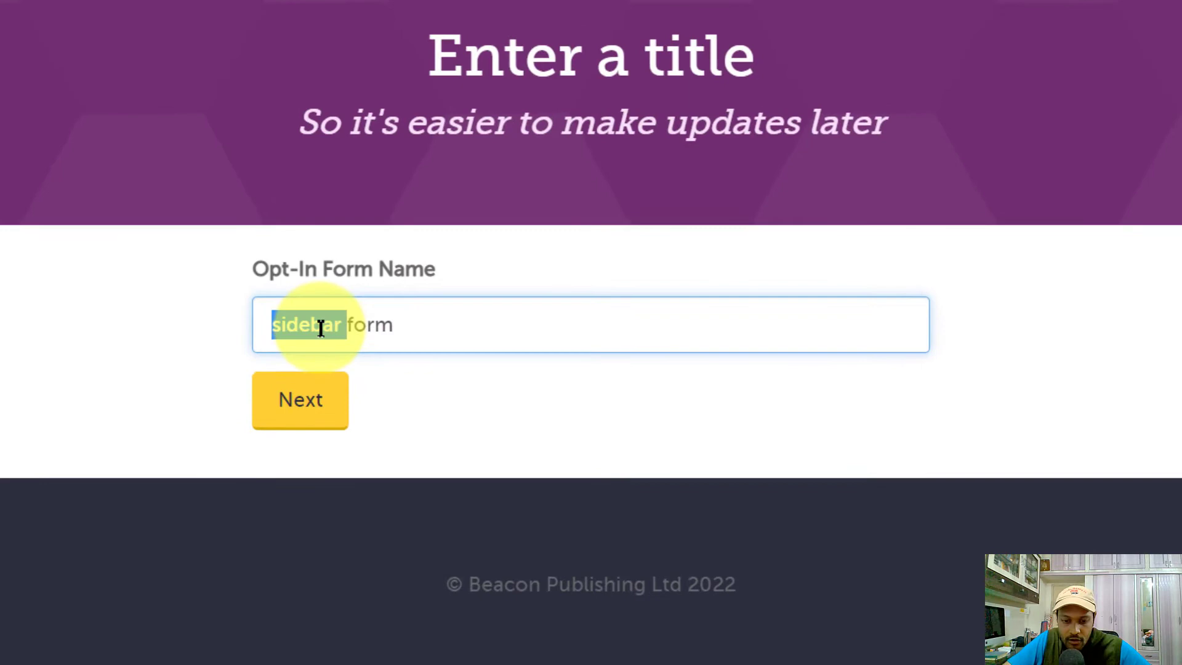
pyautogui.write('in')
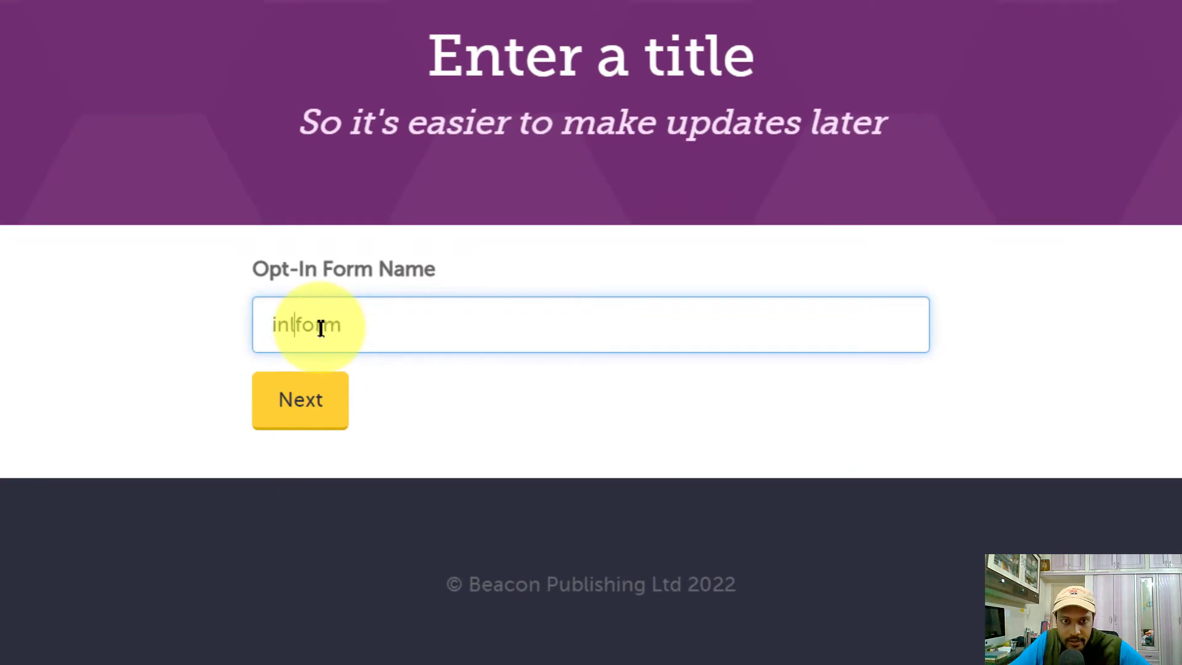
pyautogui.click(303, 398)
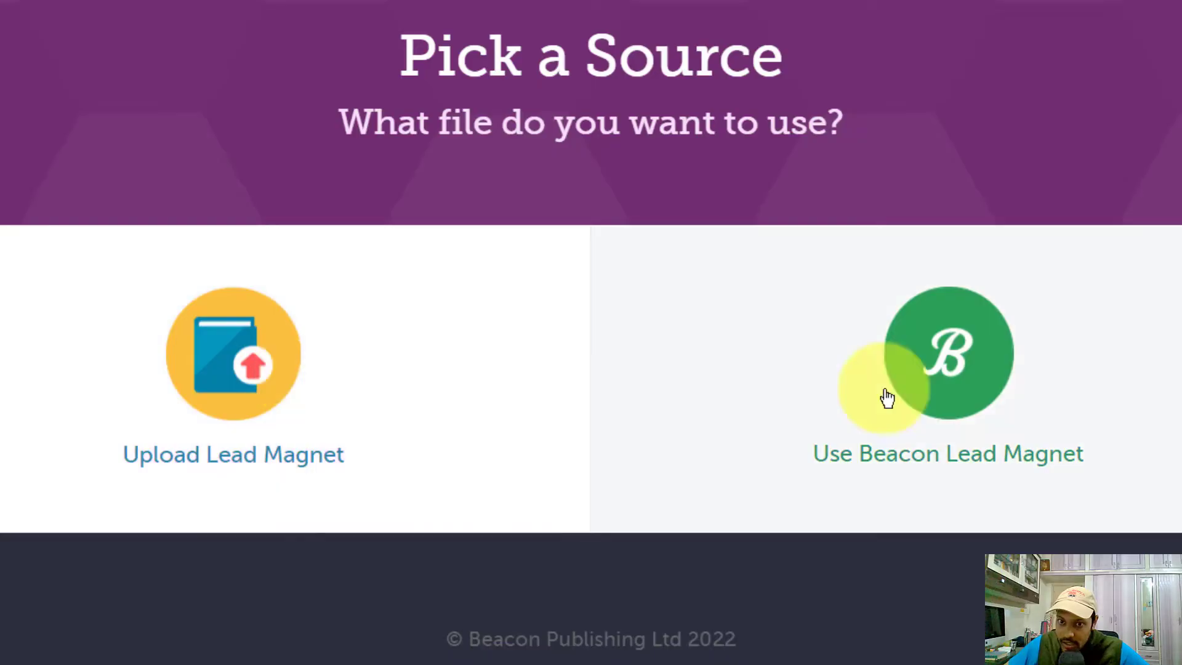
# Use a Beacon-made lead magnet and pick the Cutout template for the opt-in form
pyautogui.click(1045, 395)
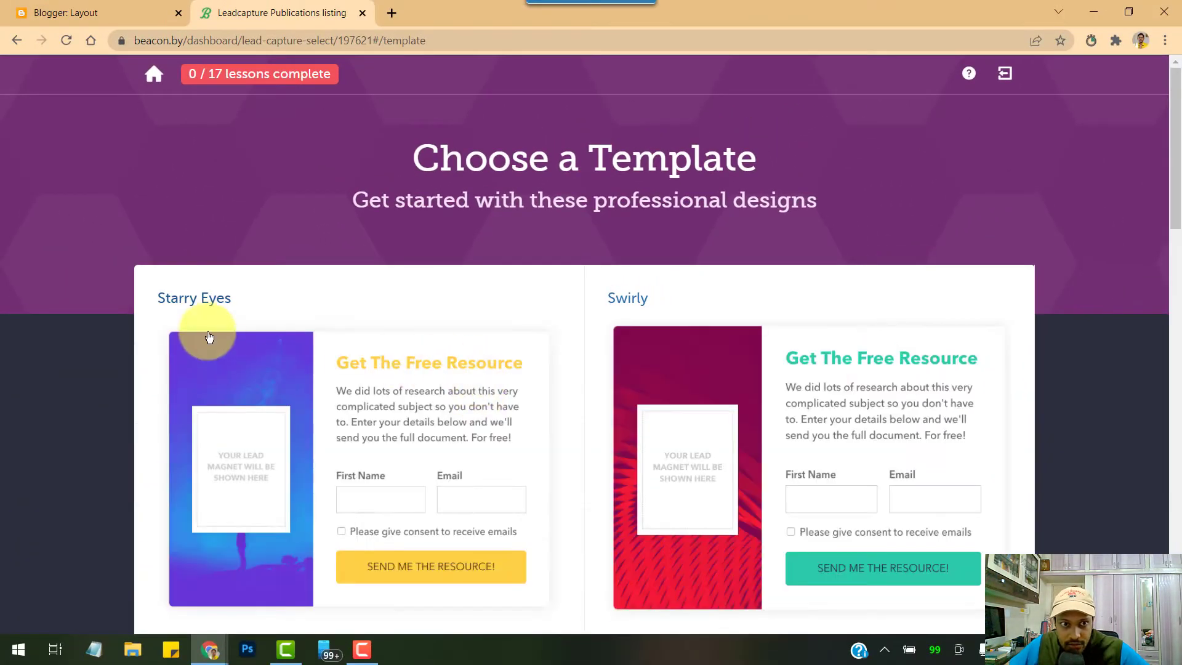
pyautogui.scroll(-4, 356, 403)
pyautogui.scroll(-10, 356, 404)
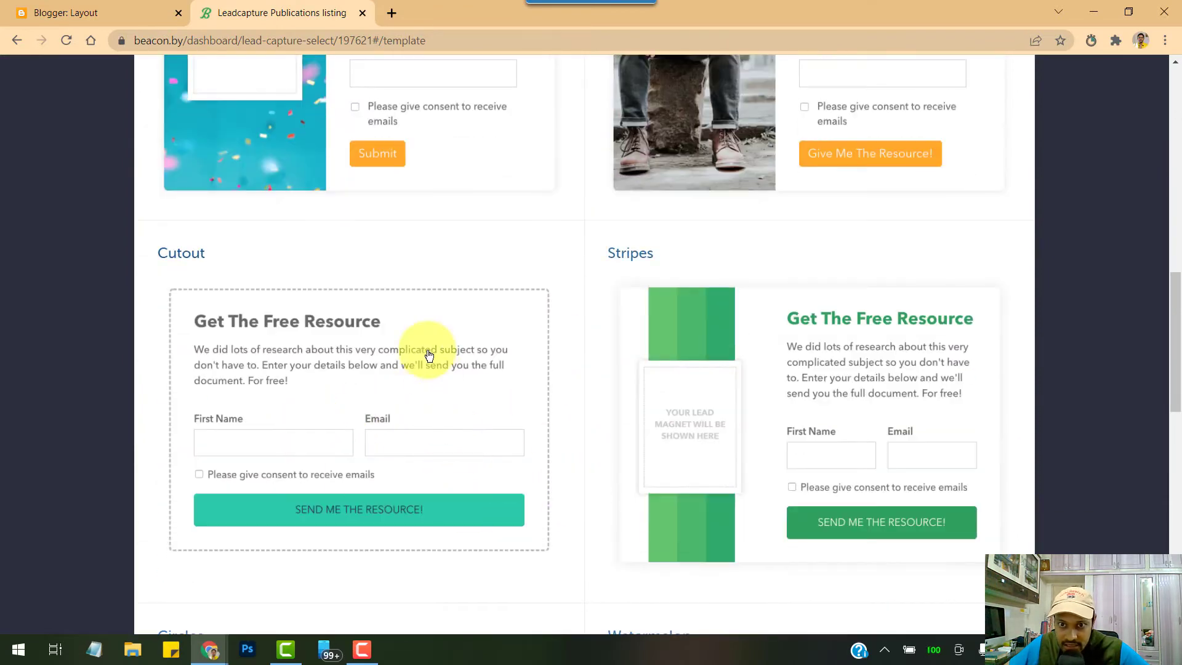
pyautogui.click(185, 298)
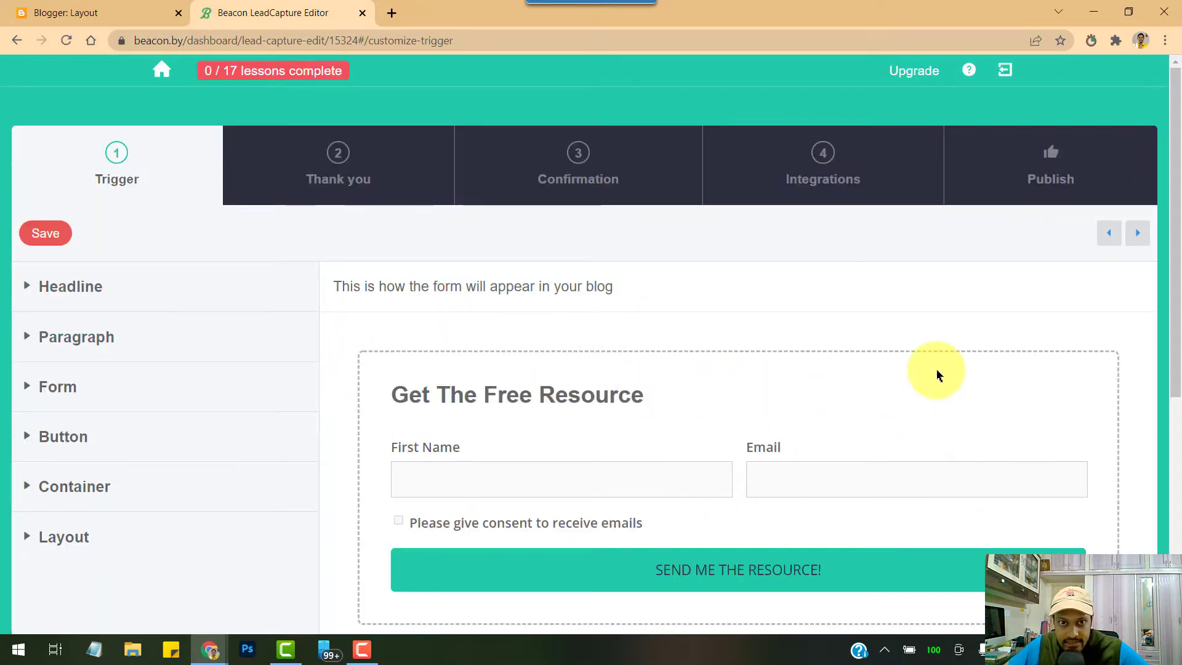
# Inspect the Cutout form's Headline and Button settings, then go to the Thank you step
pyautogui.scroll(-1, 572, 379)
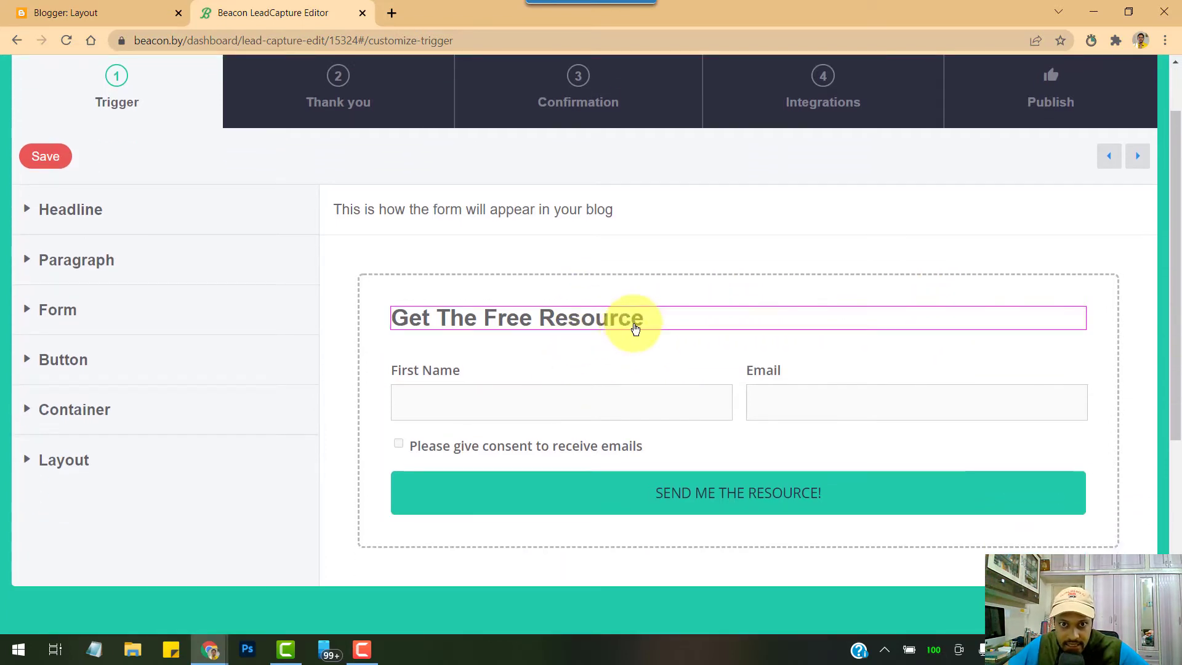
pyautogui.click(710, 326)
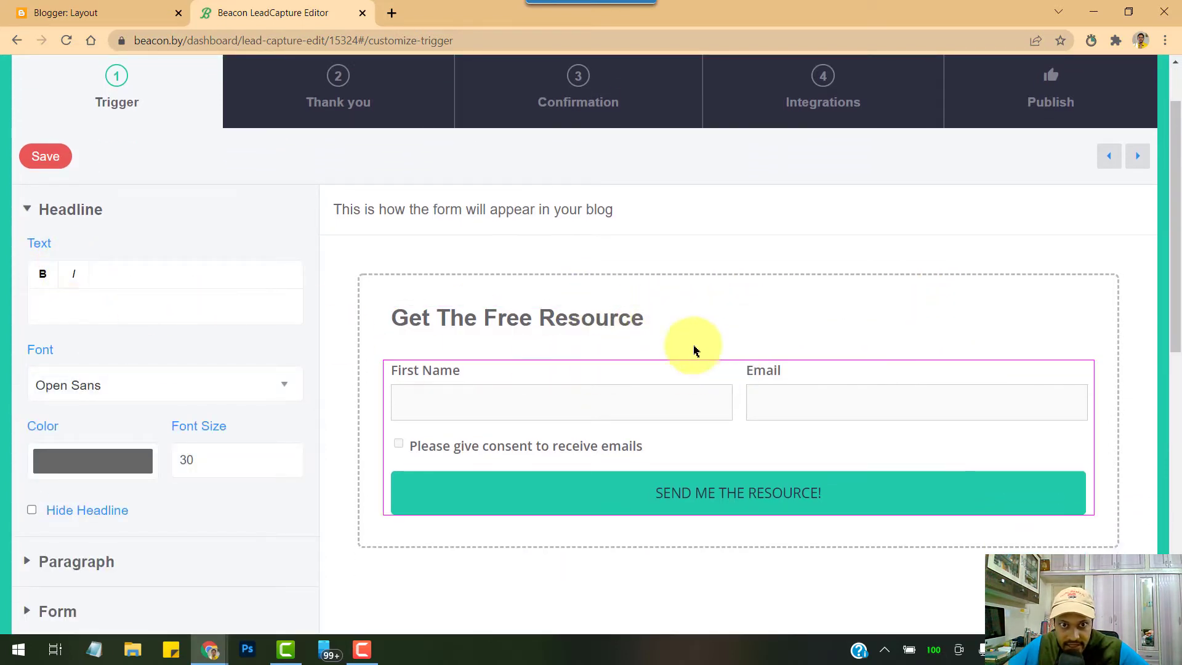
pyautogui.click(609, 315)
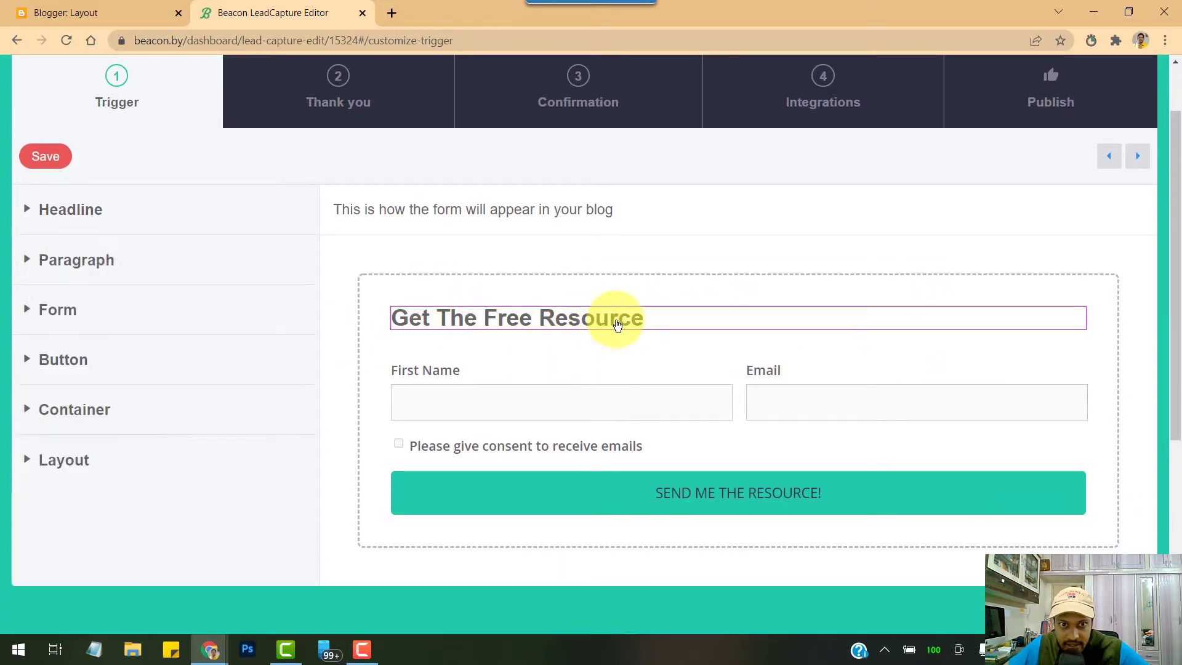
pyautogui.click(66, 210)
pyautogui.scroll(-4, 143, 478)
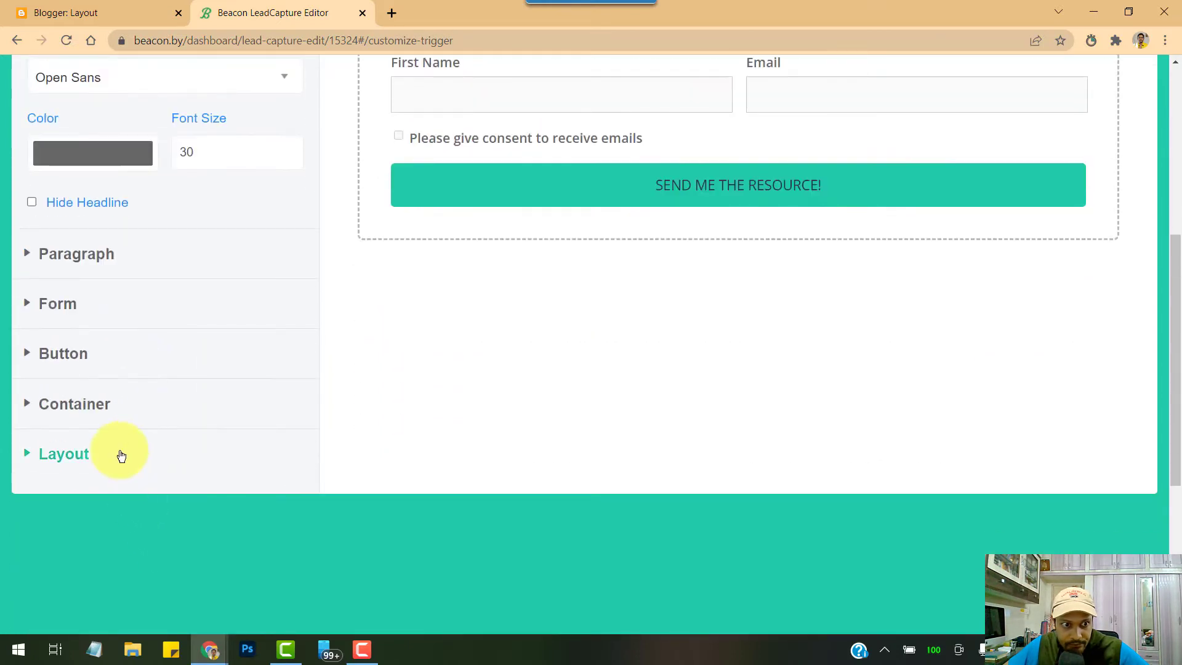
pyautogui.click(95, 355)
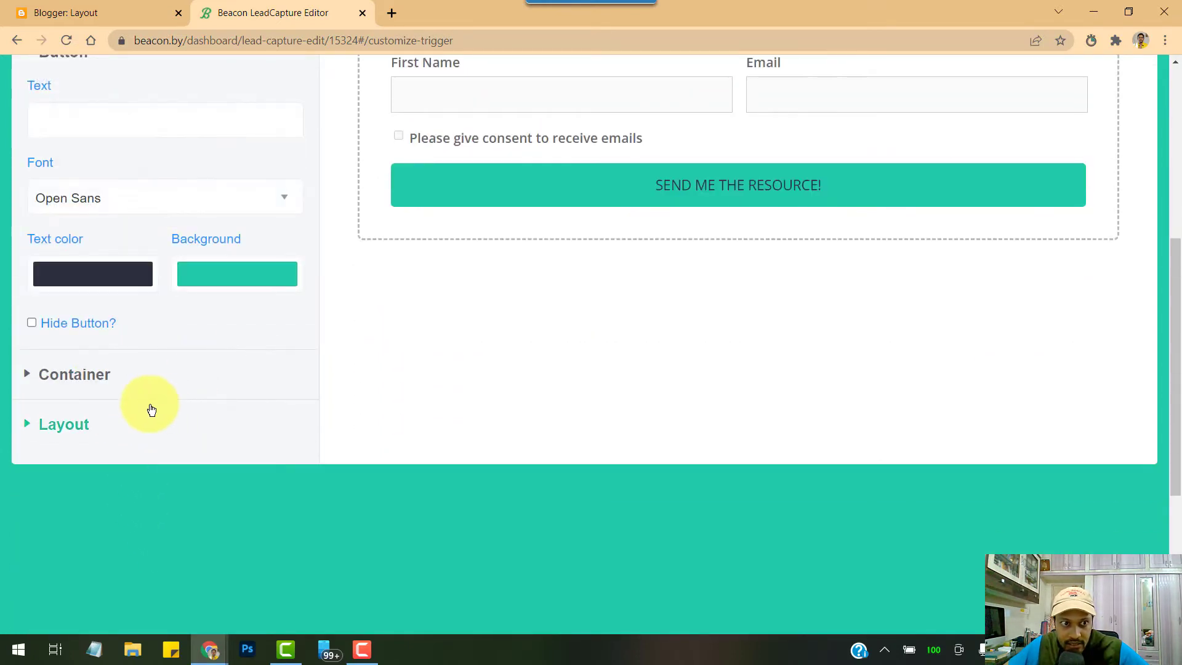
pyautogui.scroll(6, 693, 240)
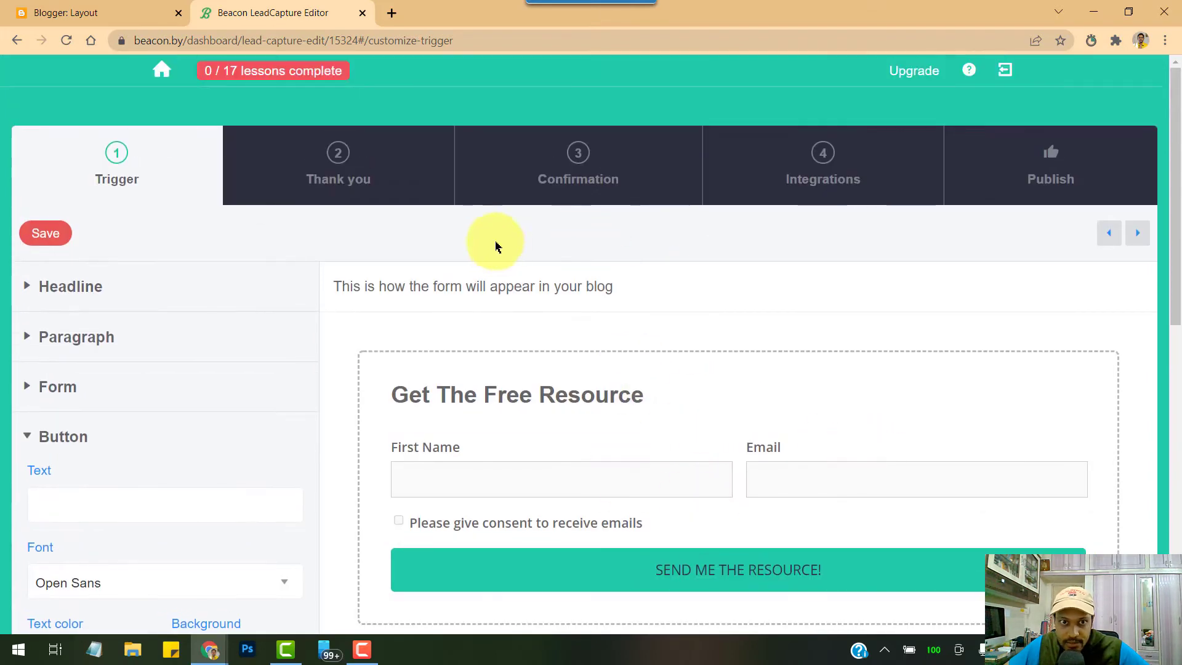
pyautogui.click(323, 166)
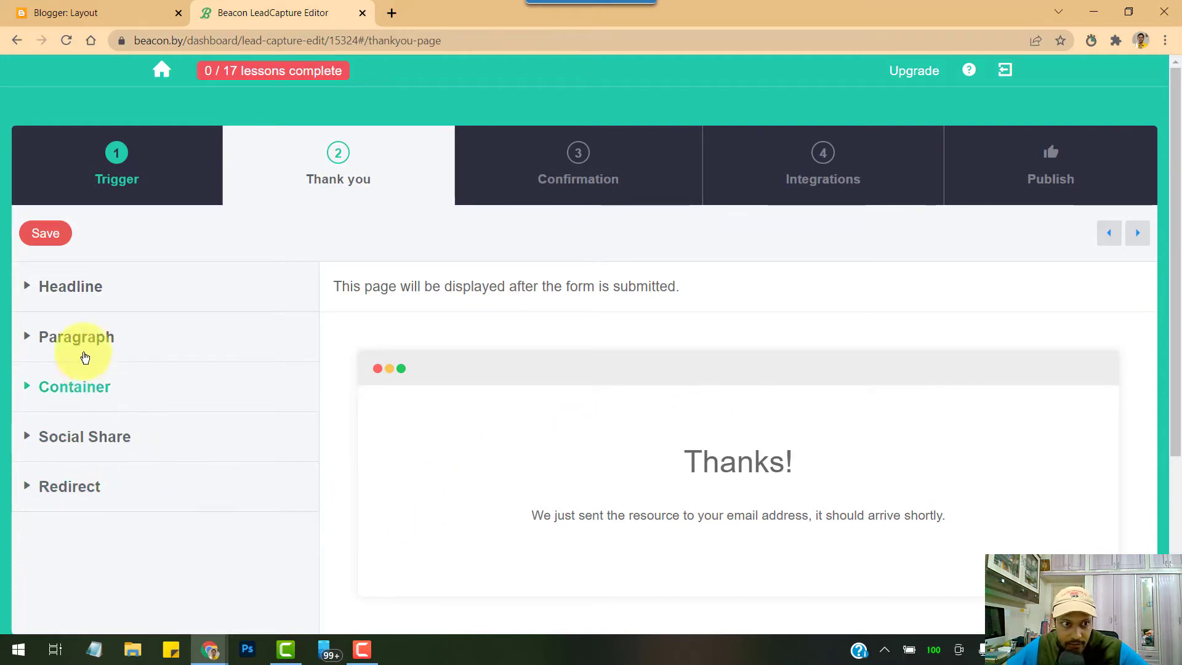
# Look over the thank-you page's Redirect URL, Social Share and Headline options, then go to Confirmation
pyautogui.click(111, 487)
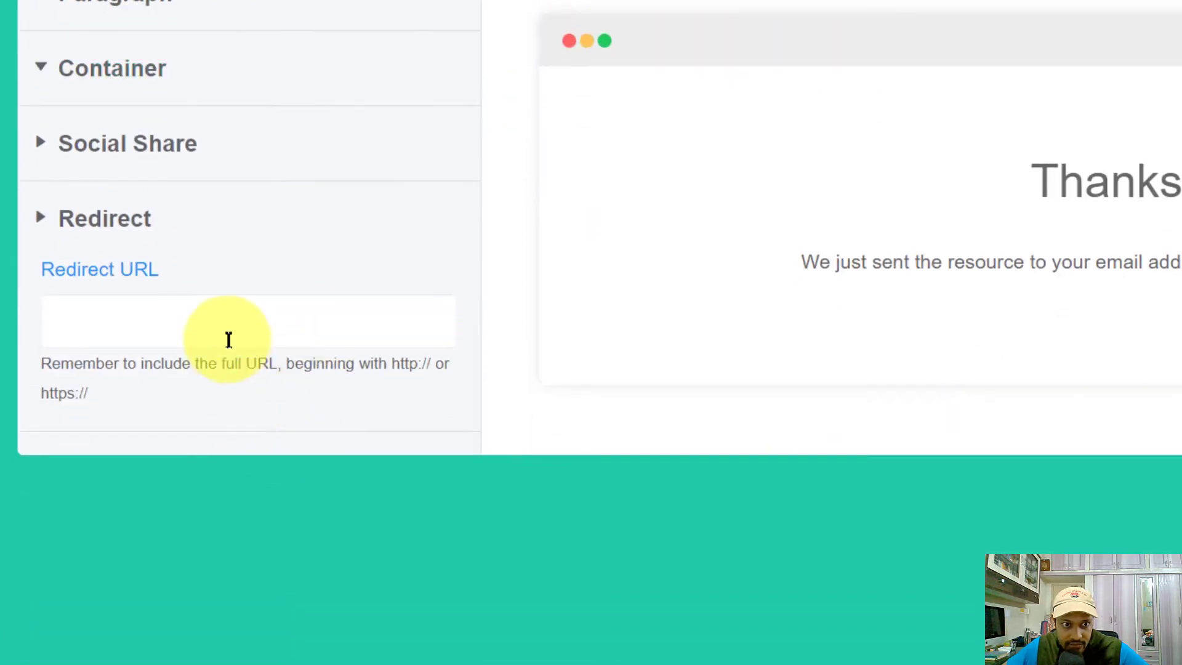
pyautogui.click(228, 321)
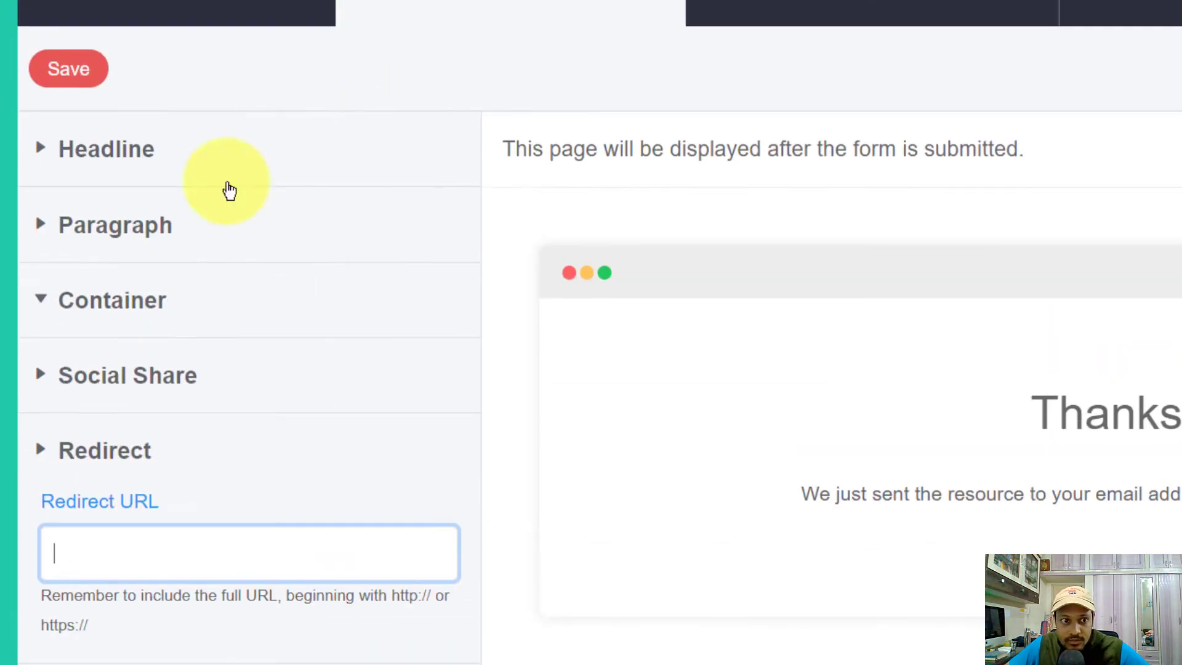
pyautogui.click(209, 378)
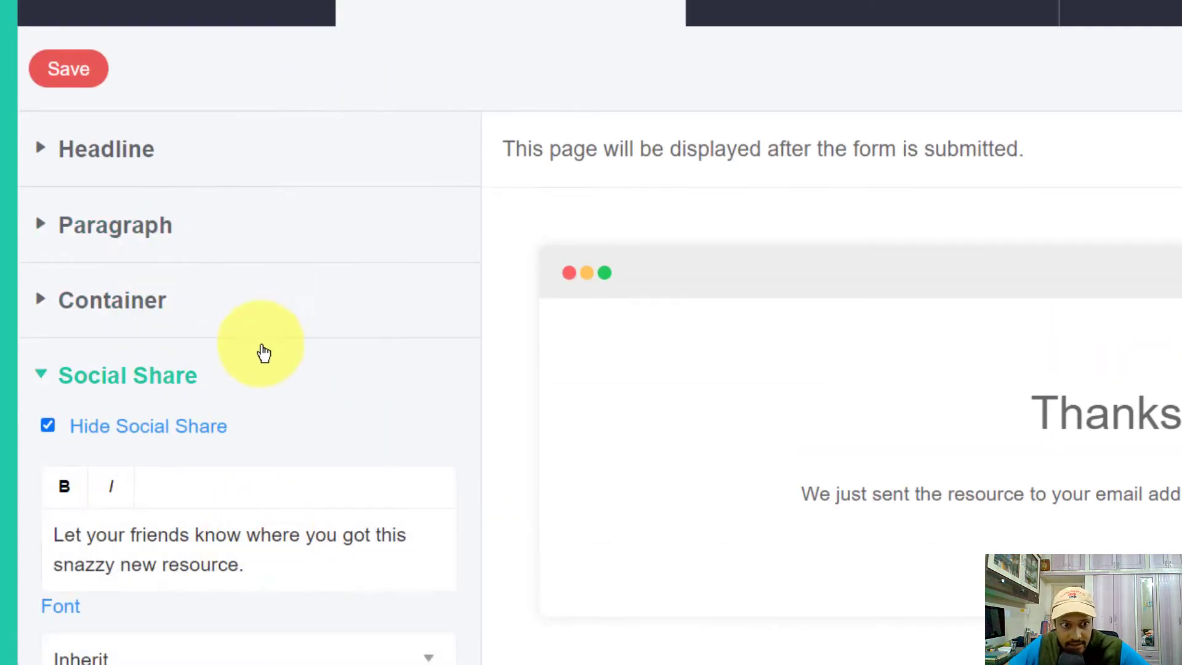
pyautogui.click(177, 136)
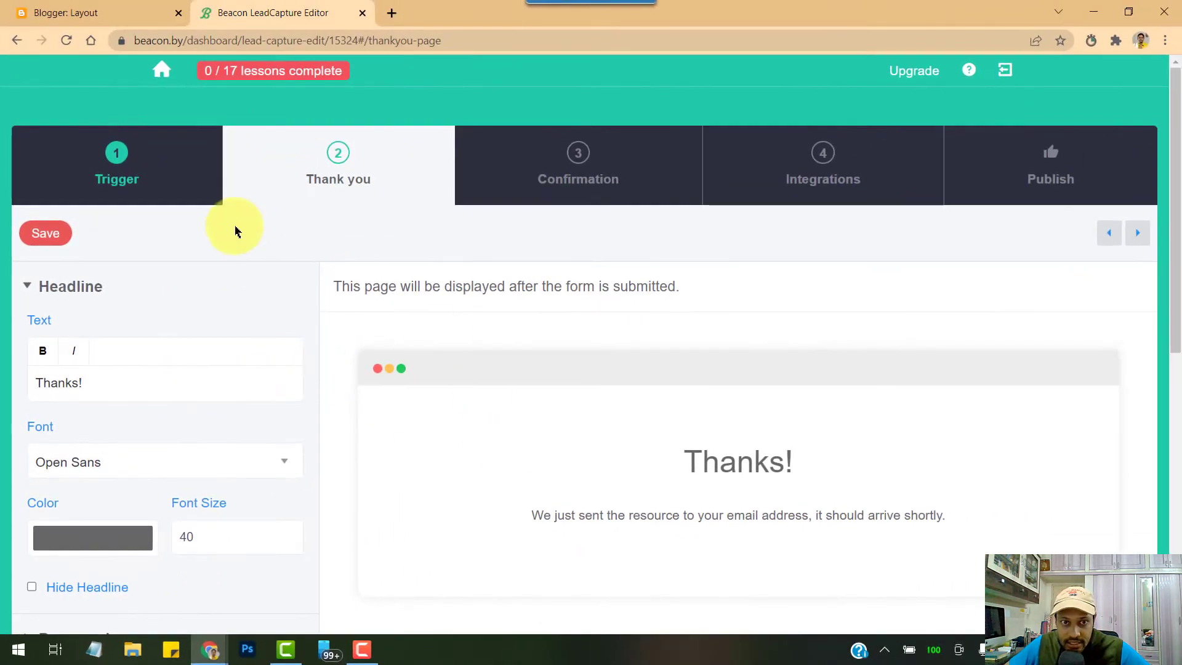
pyautogui.click(609, 179)
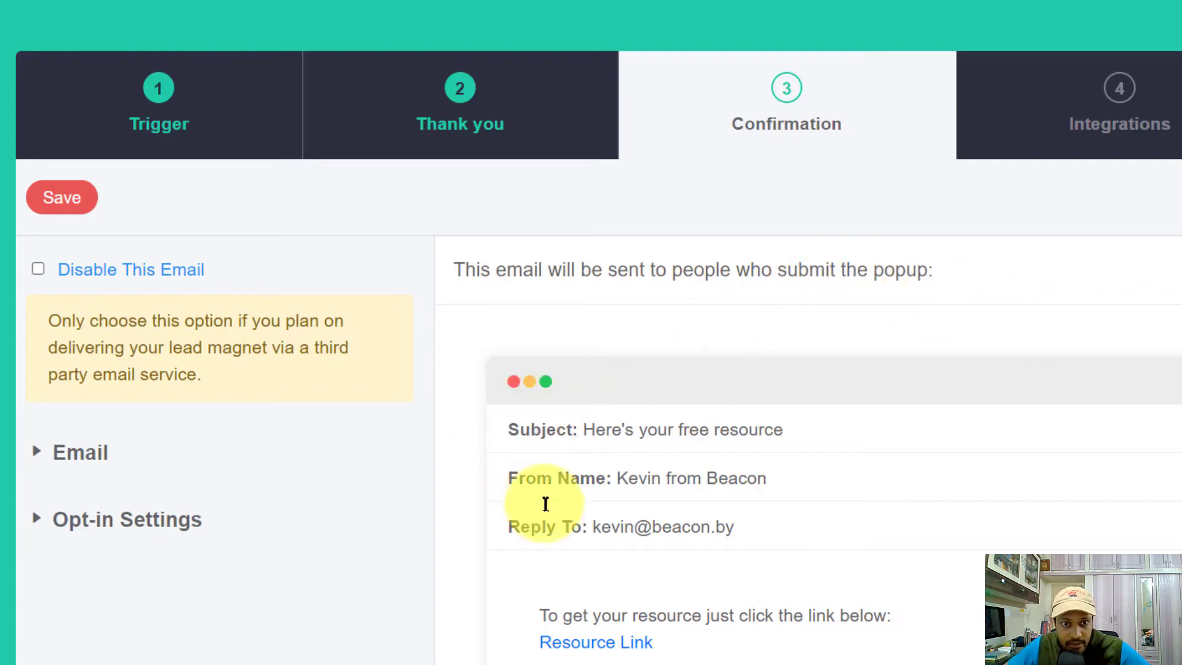
# Change the confirmation email subject to 'Here's your free checklist!'
pyautogui.click(145, 454)
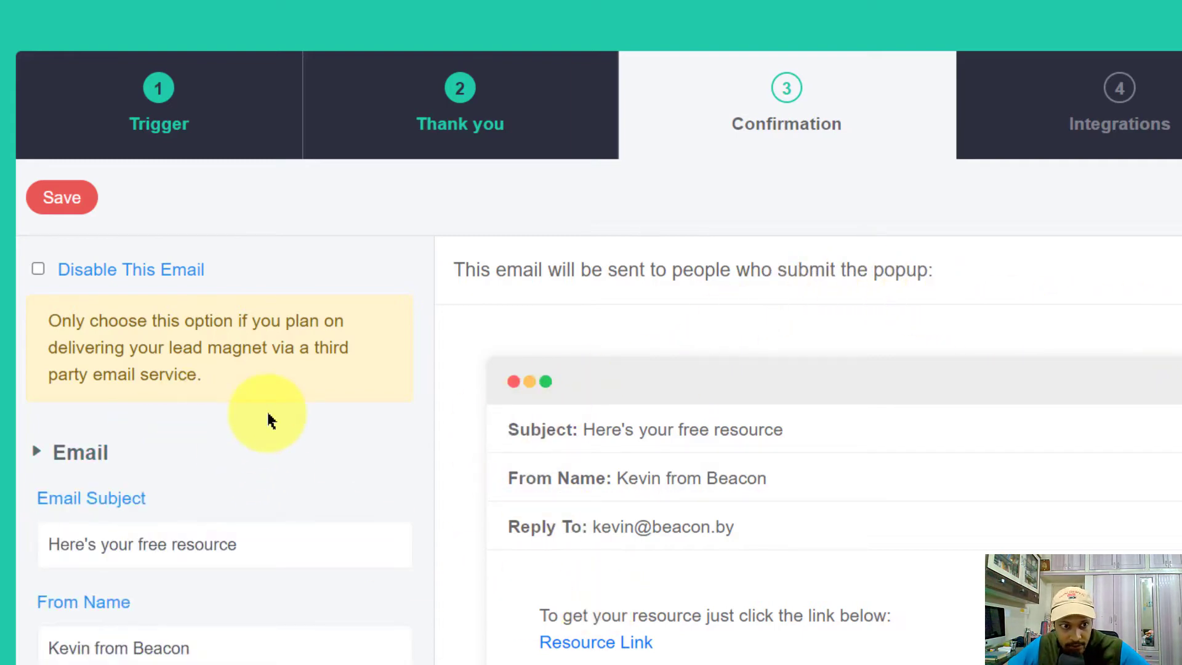
pyautogui.scroll(-5, 123, 382)
pyautogui.moveTo(257, 230); pyautogui.dragTo(45, 227)
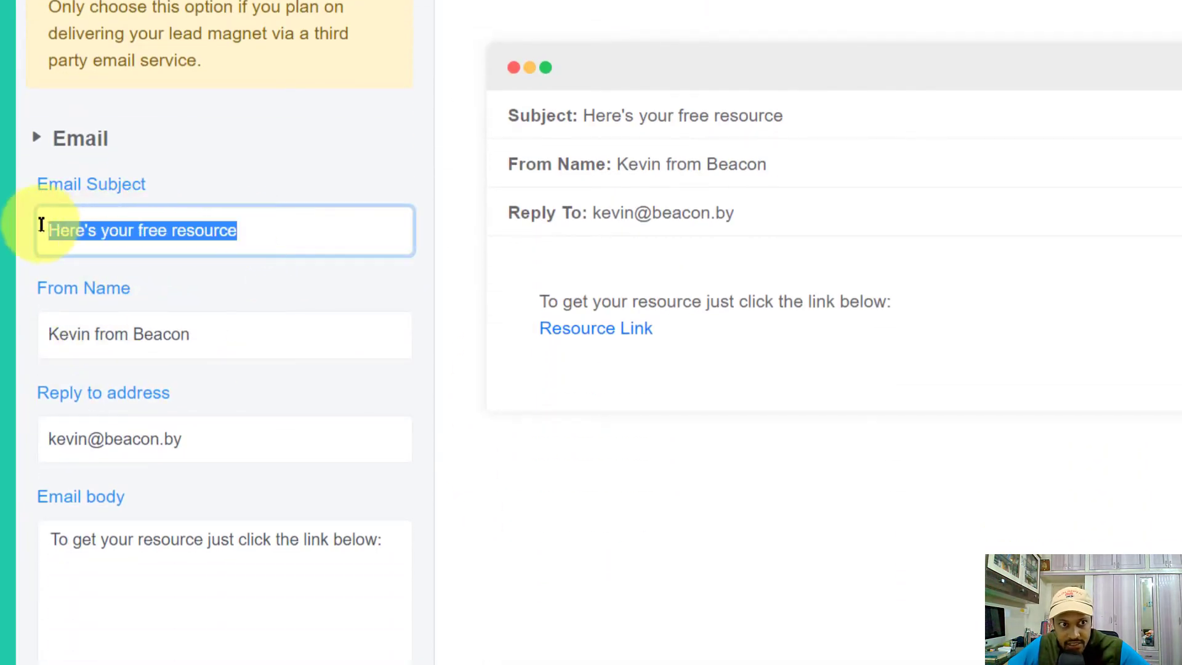
pyautogui.click(154, 231)
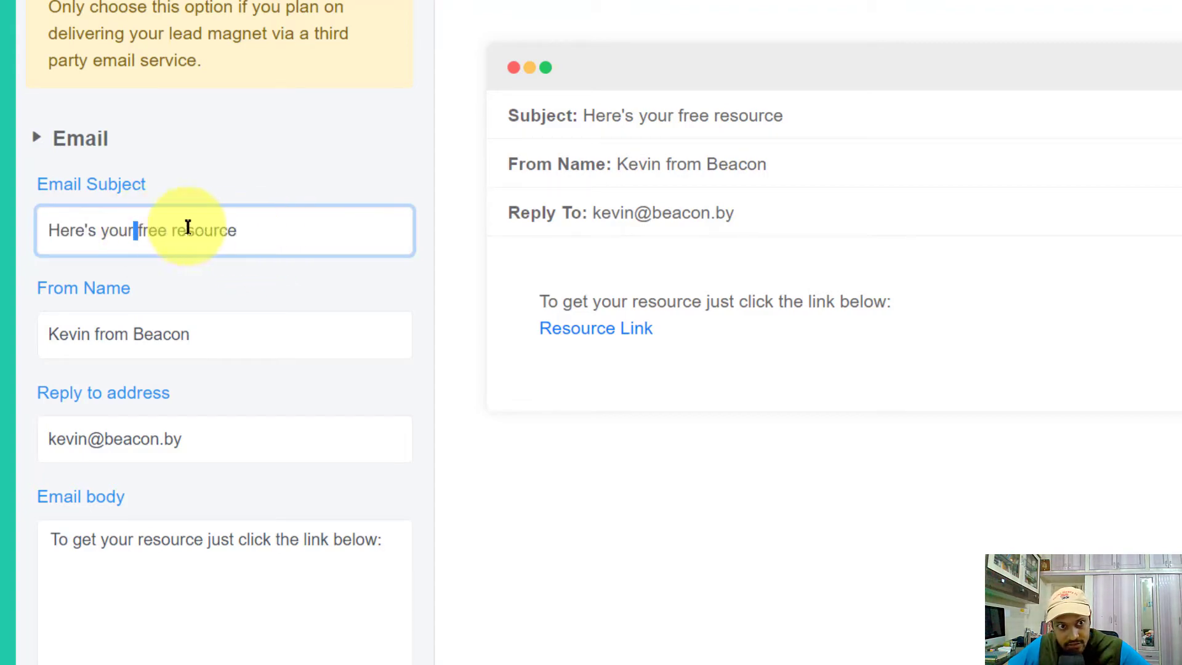
pyautogui.moveTo(136, 230); pyautogui.dragTo(327, 240)
pyautogui.press('BackSpace')
pyautogui.write('FREE C')
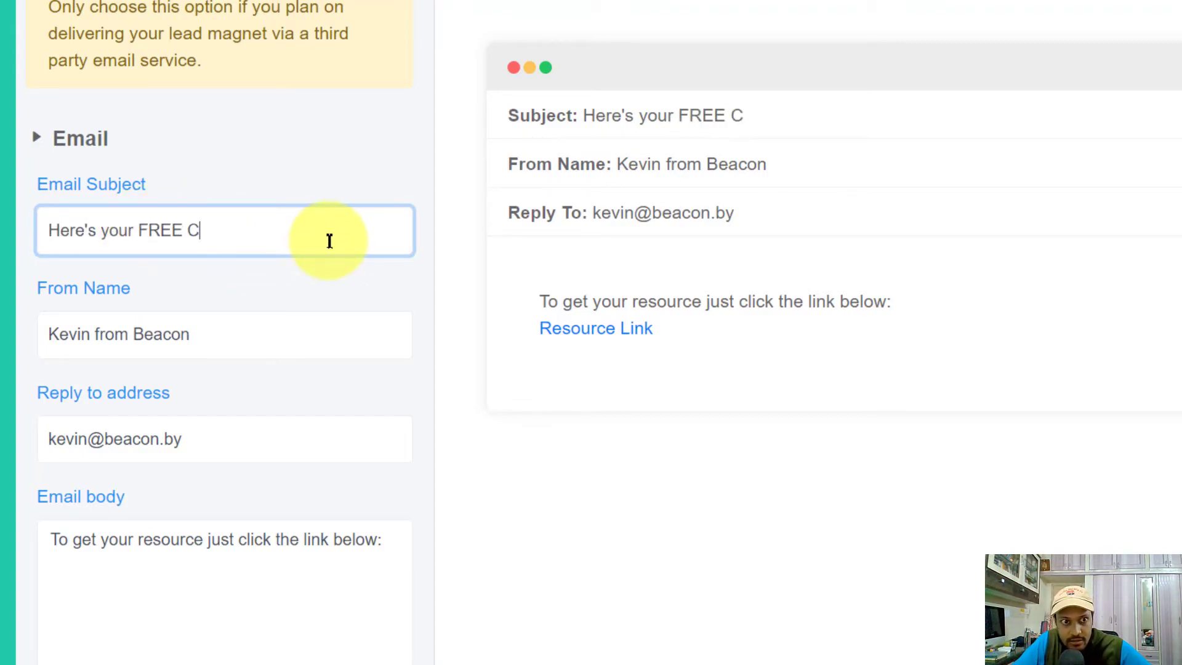
pyautogui.press('BackSpace')
pyautogui.press('BackSpace')
pyautogui.press('BackSpace')
pyautogui.press('BackSpace')
pyautogui.press('BackSpace')
pyautogui.press('BackSpace')
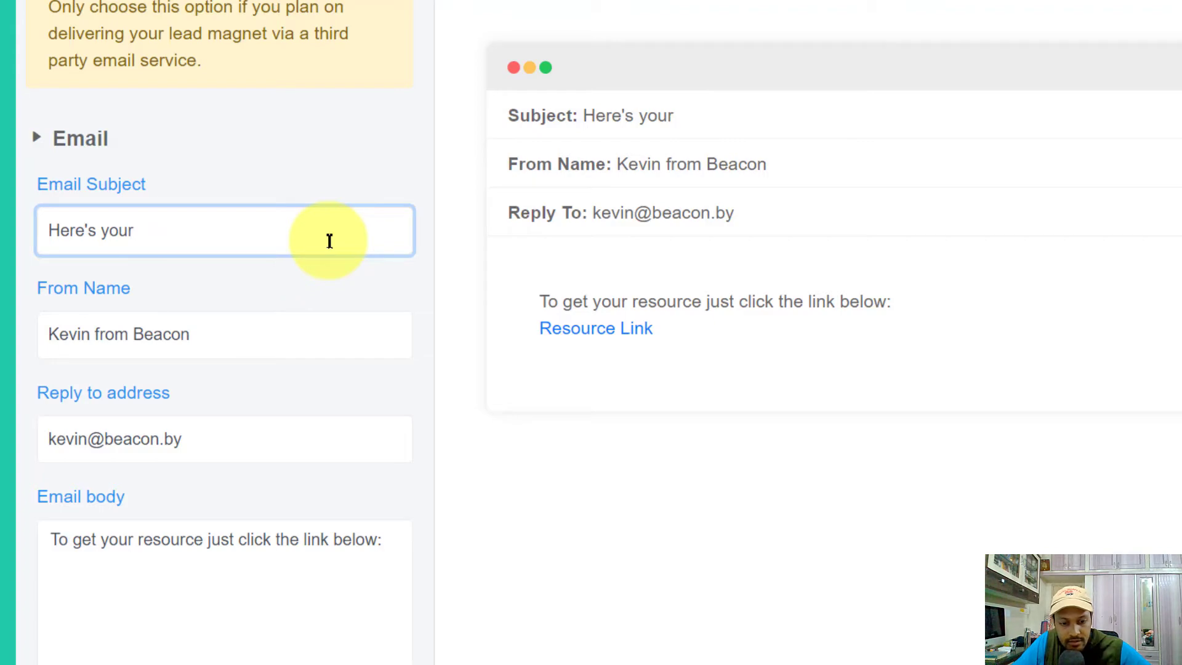
pyautogui.write('free checklist!')
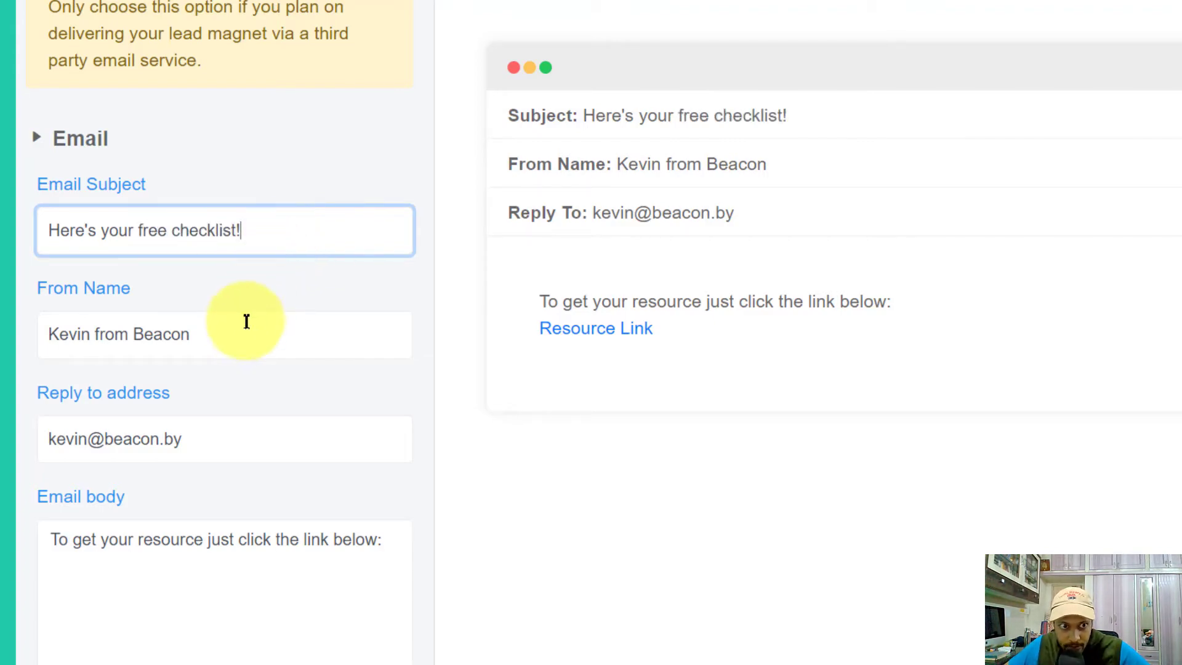
# Replace the From Name and Reply-to address with your own sender name and email
pyautogui.moveTo(245, 330); pyautogui.dragTo(5, 333)
pyautogui.write('Arun')
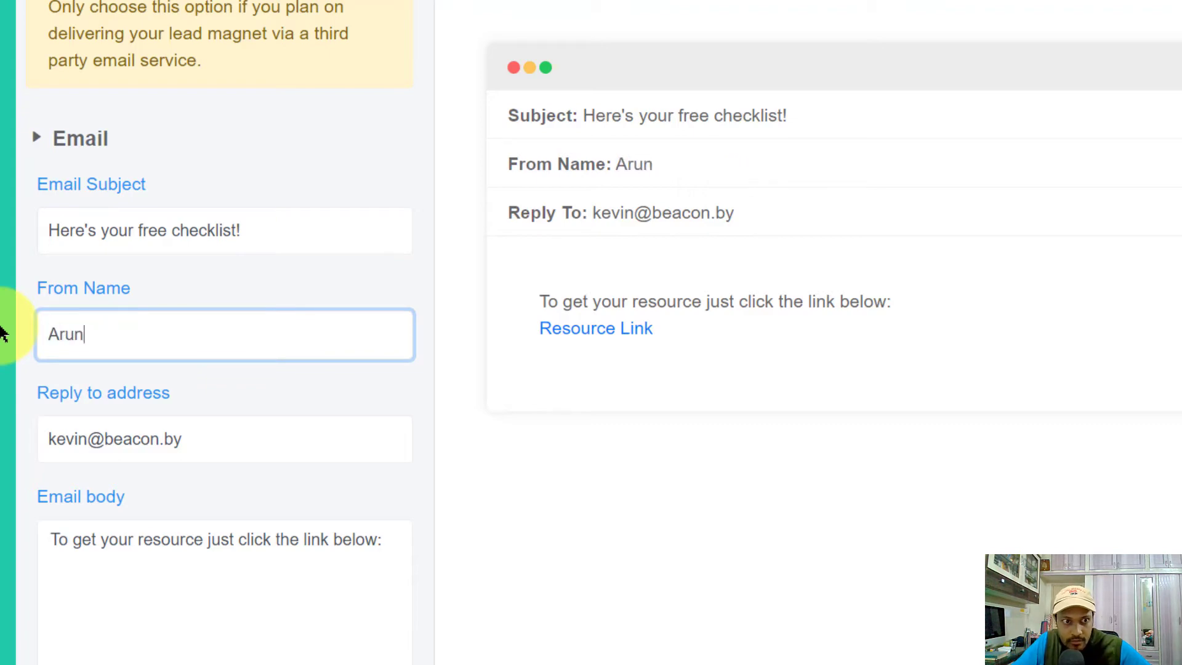
pyautogui.write(' from')
pyautogui.press('BackSpace')
pyautogui.press('BackSpace')
pyautogui.press('BackSpace')
pyautogui.press('BackSpace')
pyautogui.press('BackSpace')
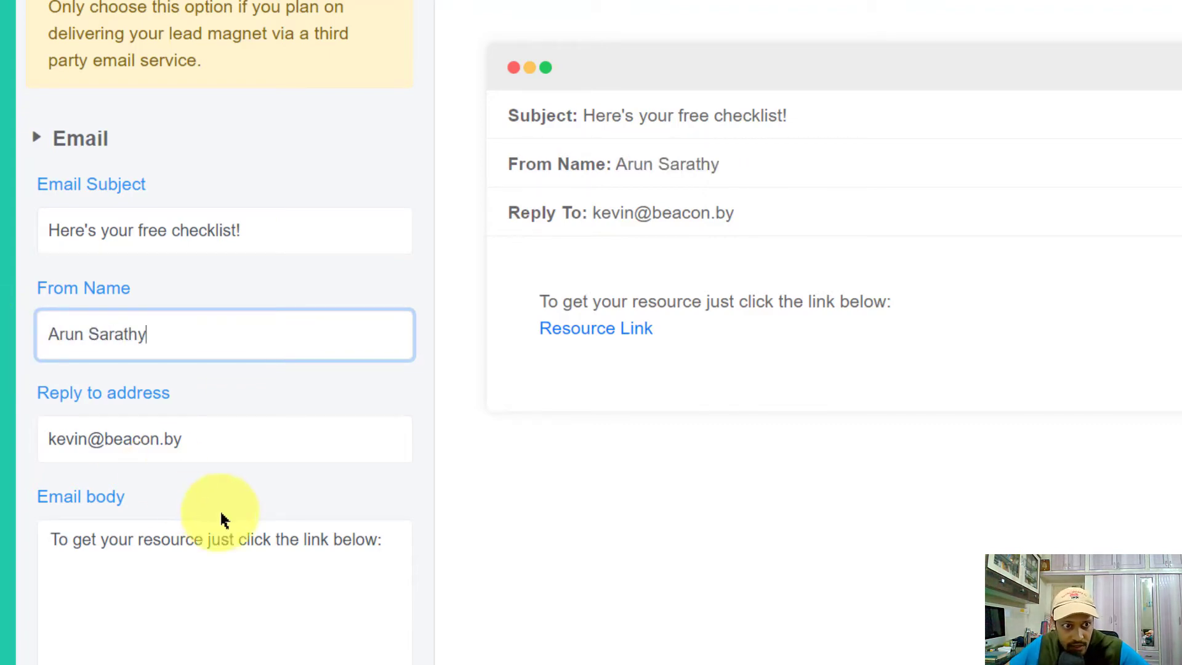
pyautogui.moveTo(230, 440); pyautogui.dragTo(2, 449)
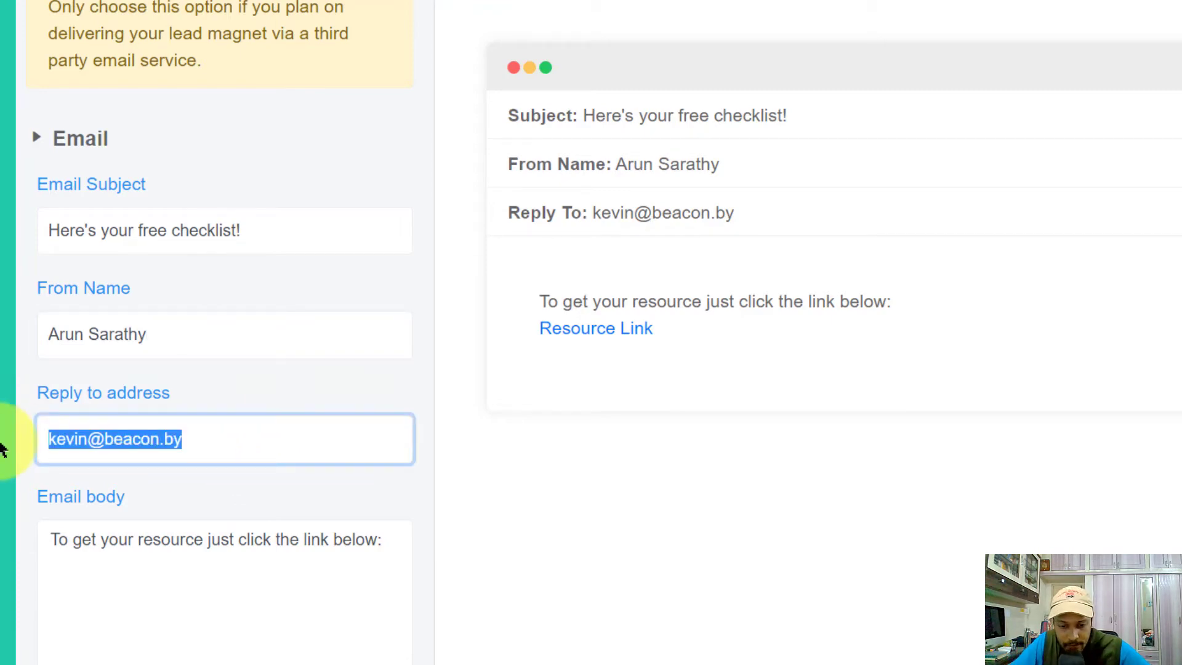
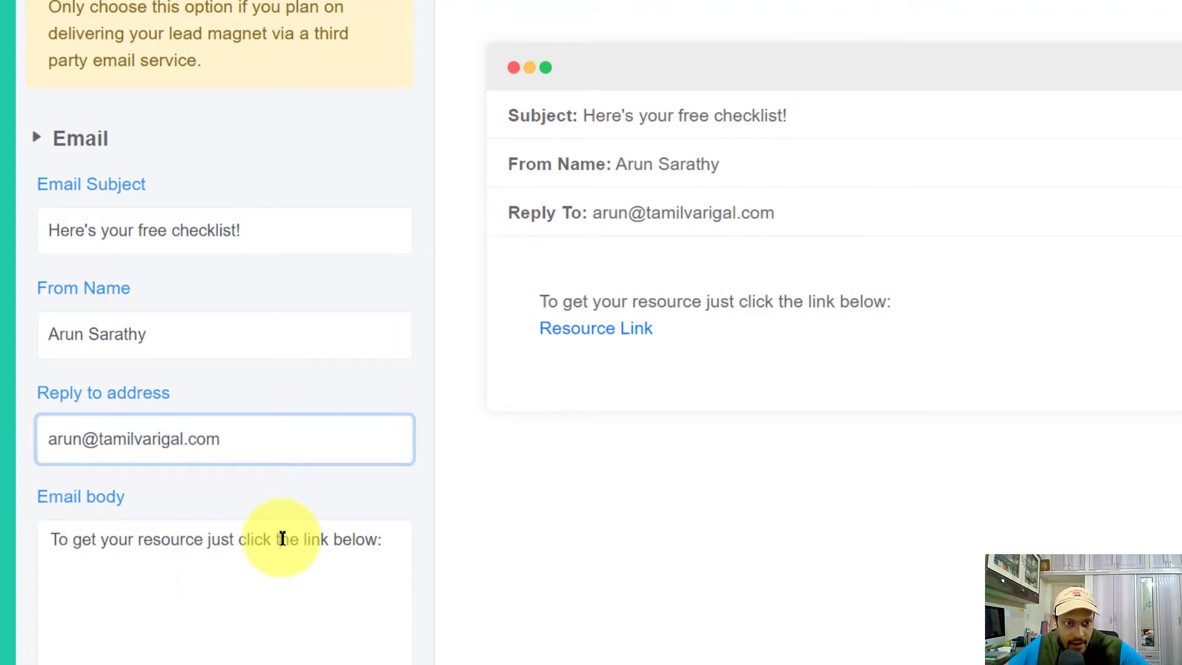
pyautogui.click(279, 540)
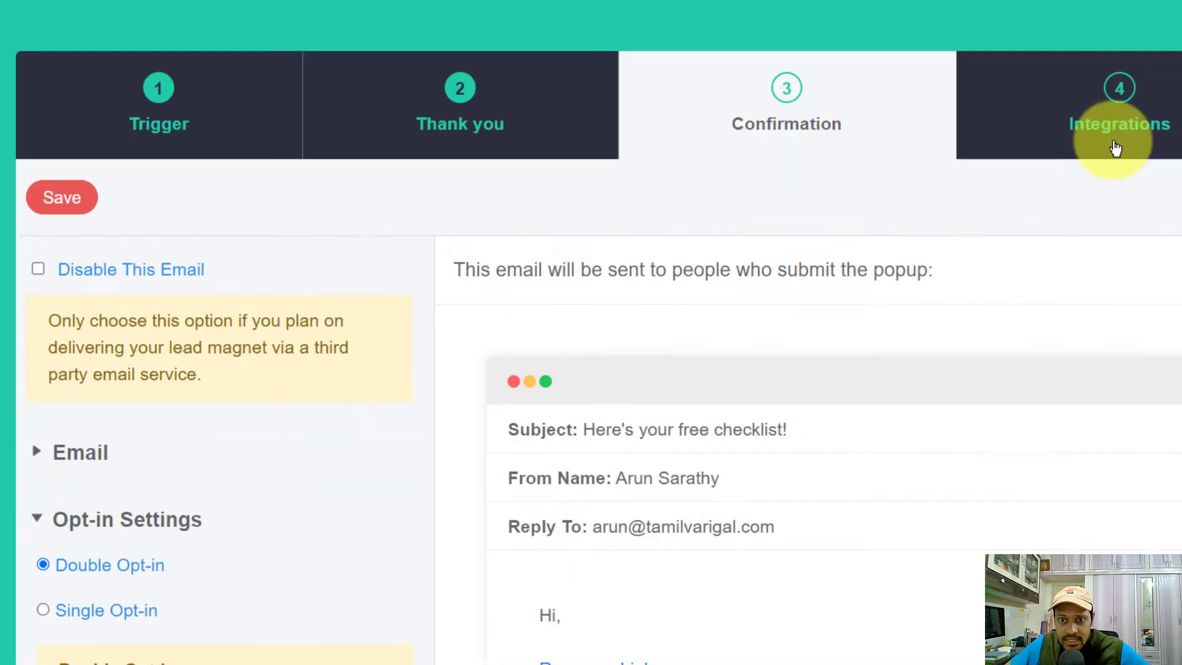
# Try adding an email provider under Integrations, find it is premium-only, then go to the Publish step
pyautogui.click(1101, 151)
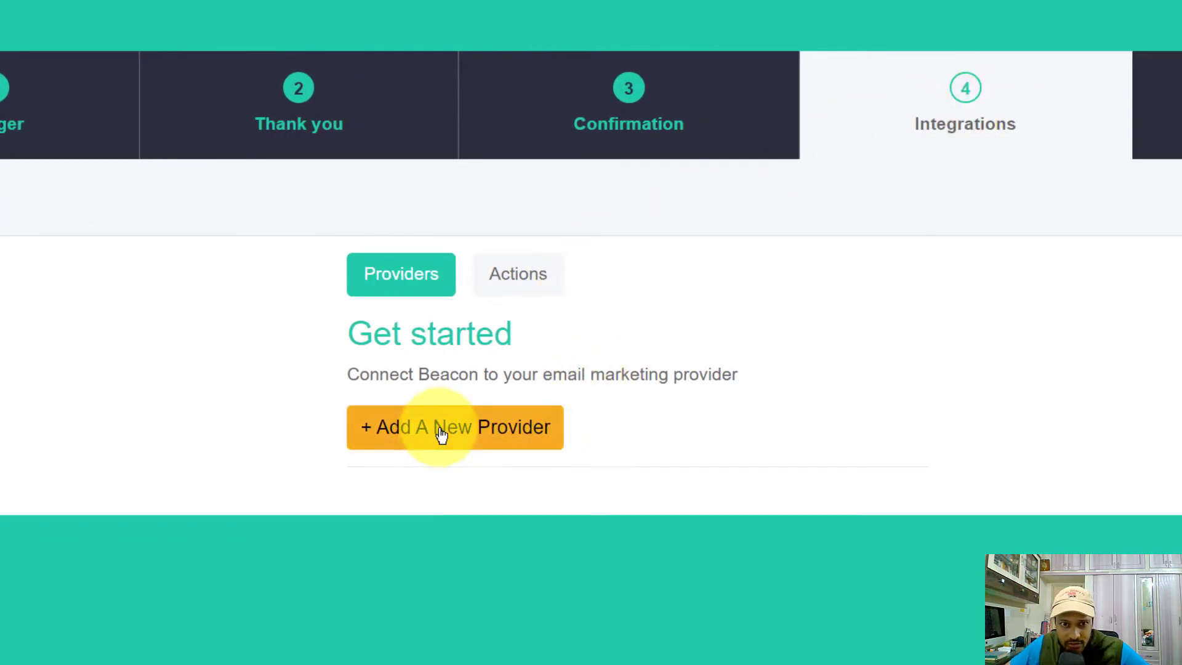
pyautogui.click(516, 433)
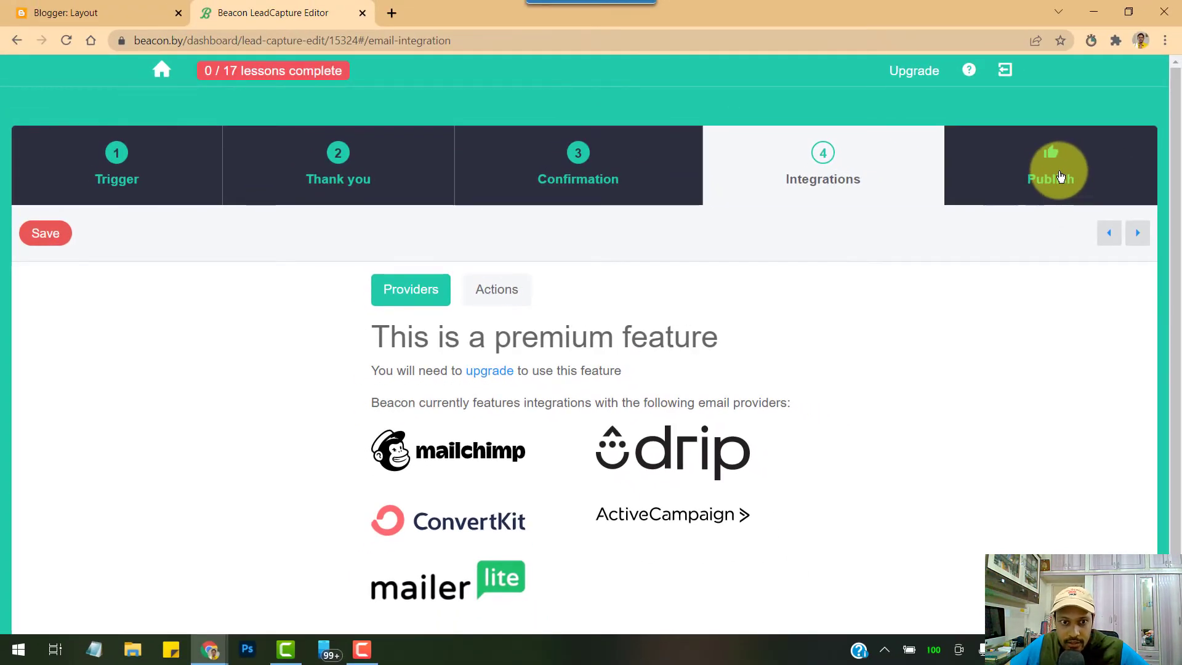
pyautogui.click(1059, 177)
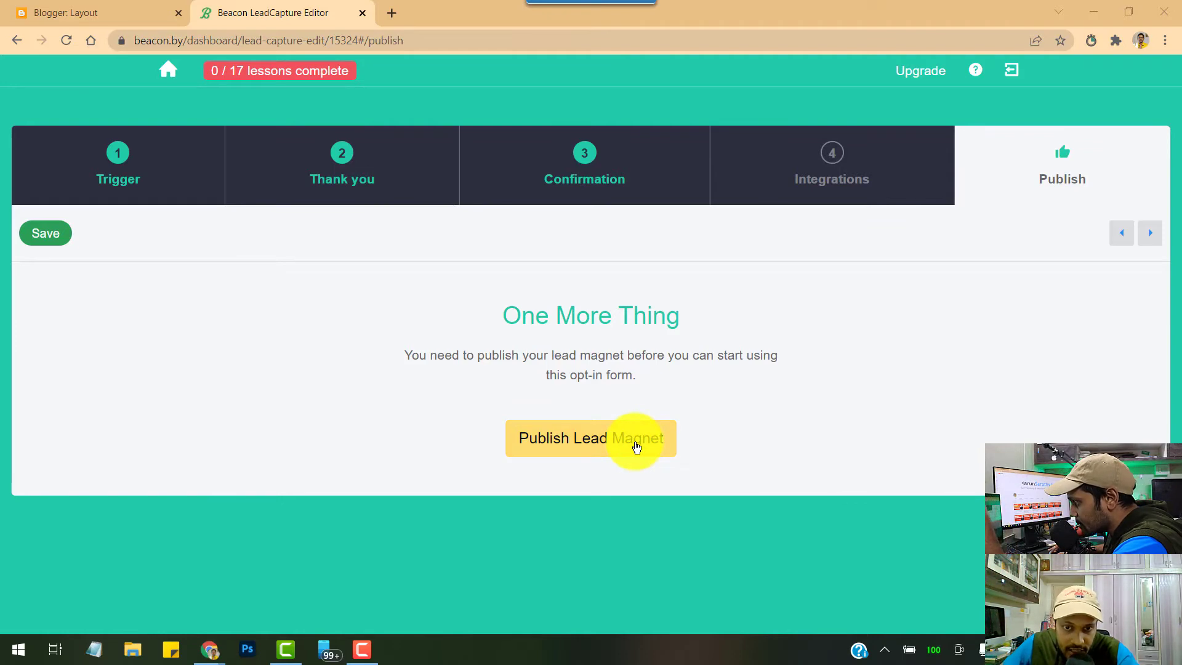
# Publish the lead magnet, copy its whole embed script, and return to Blogger's Layout page
pyautogui.click(636, 446)
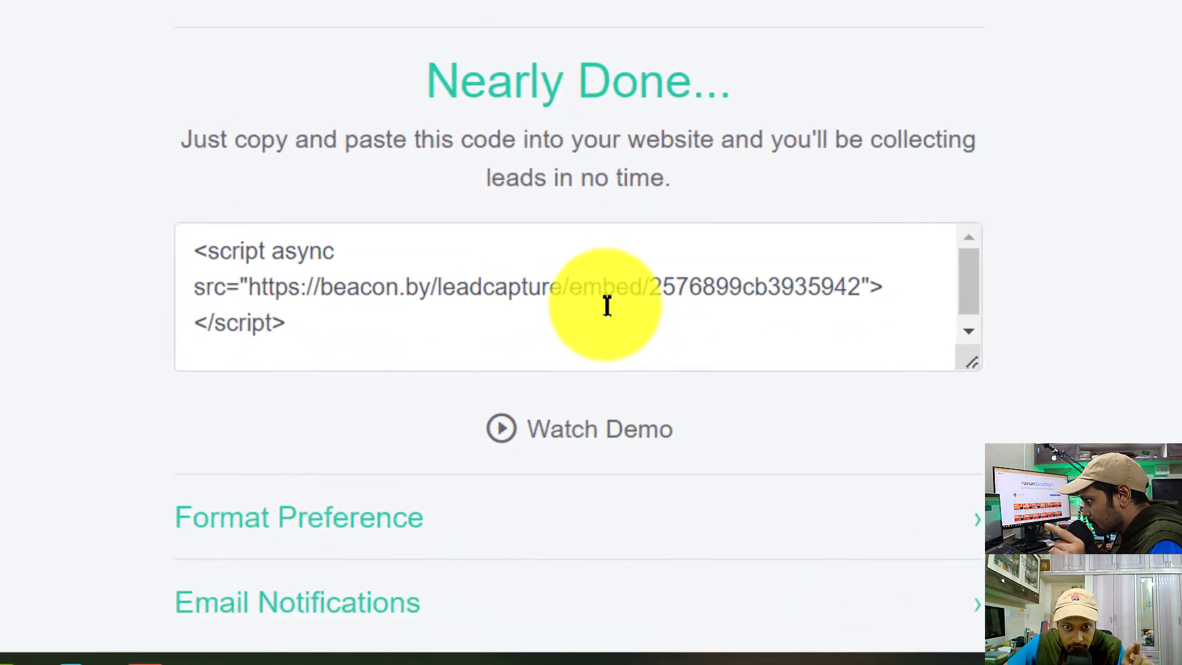
pyautogui.click(353, 326)
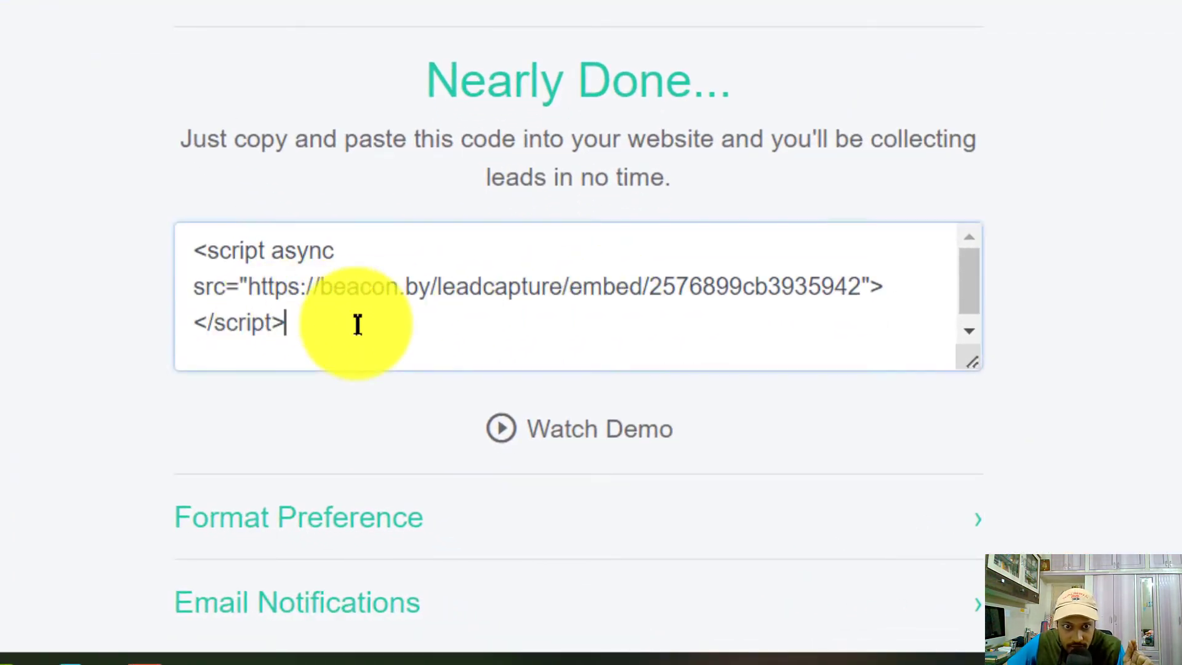
pyautogui.hotkey('ctrl', 'a')
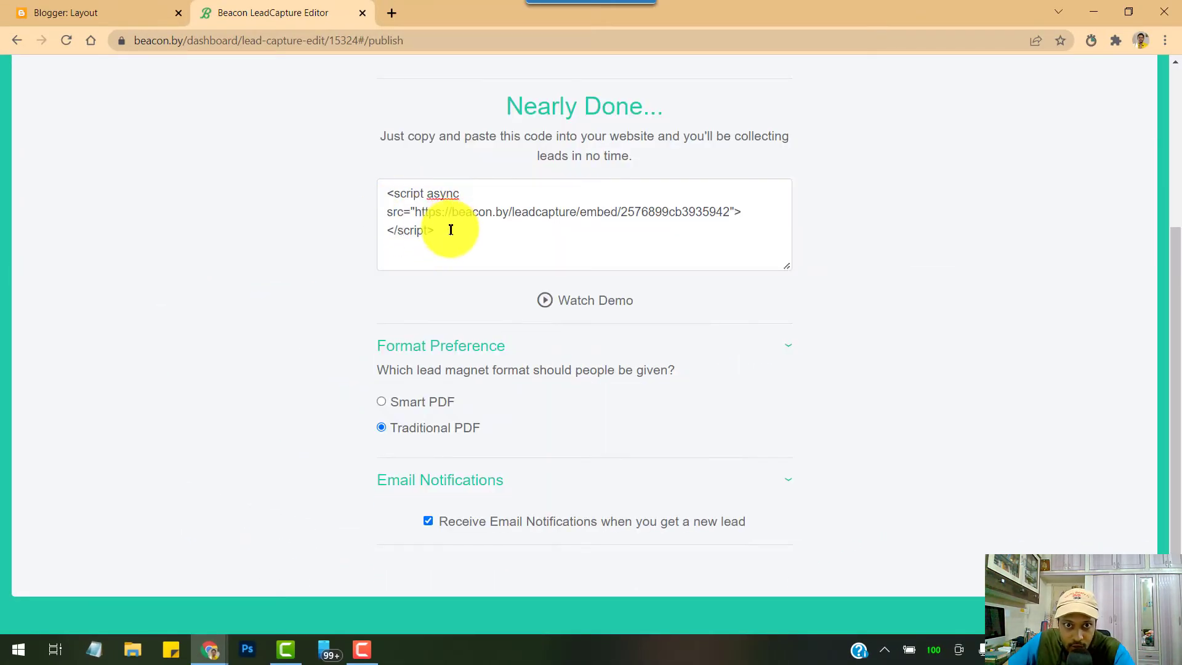
pyautogui.scroll(4, 474, 244)
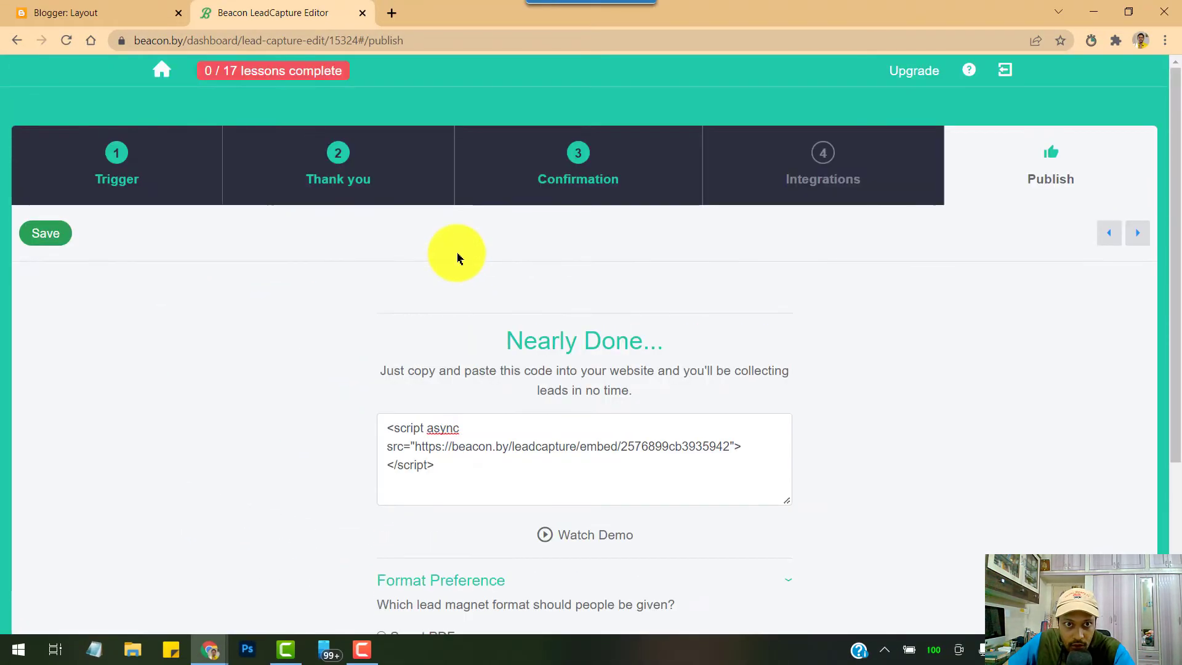
pyautogui.click(70, 12)
pyautogui.scroll(-1, 586, 369)
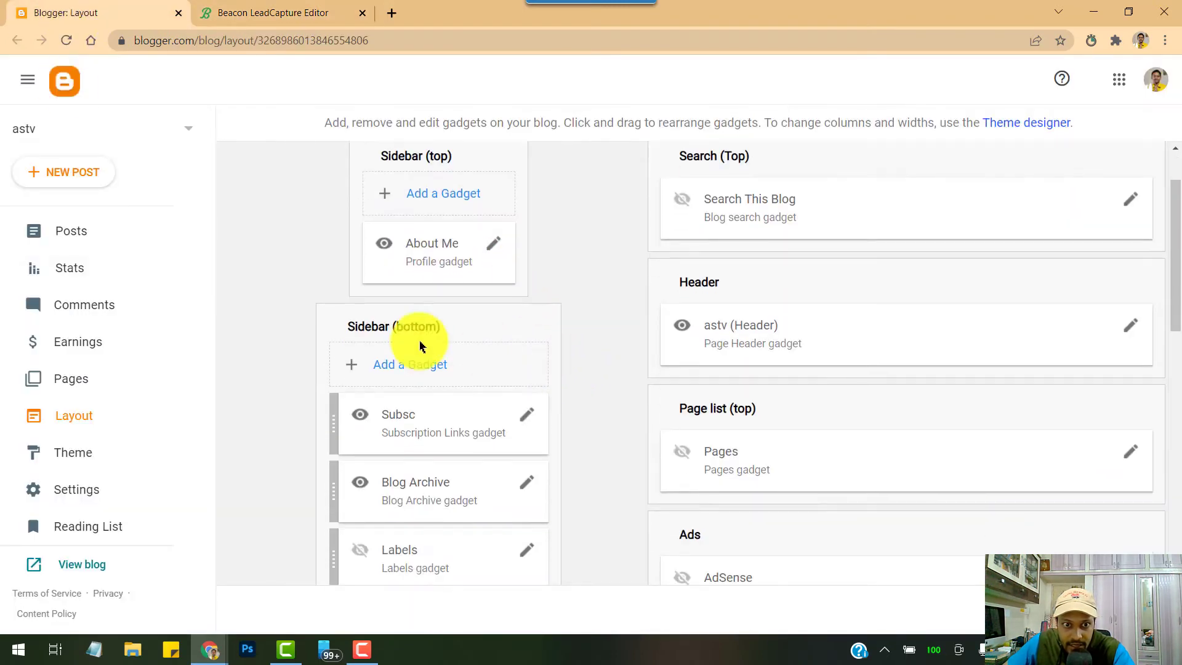
# Save an HTML/JavaScript gadget titled 'Free checklist' with the pasted Beacon script in the bottom sidebar
pyautogui.click(414, 366)
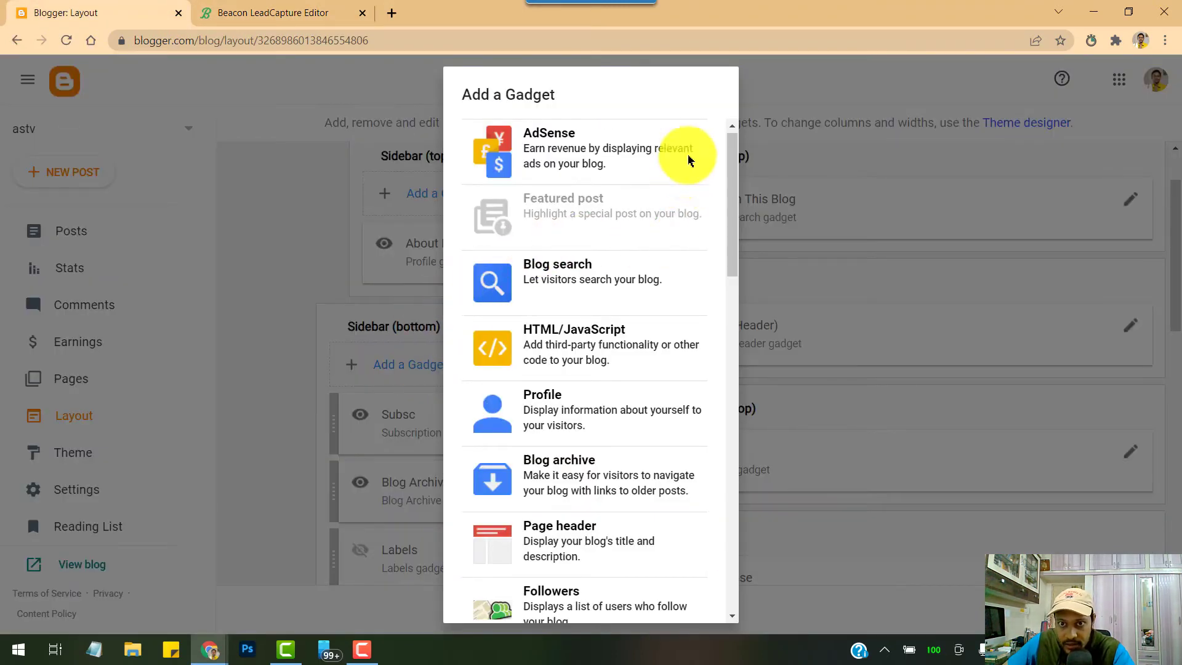
pyautogui.click(853, 382)
pyautogui.scroll(10, 852, 382)
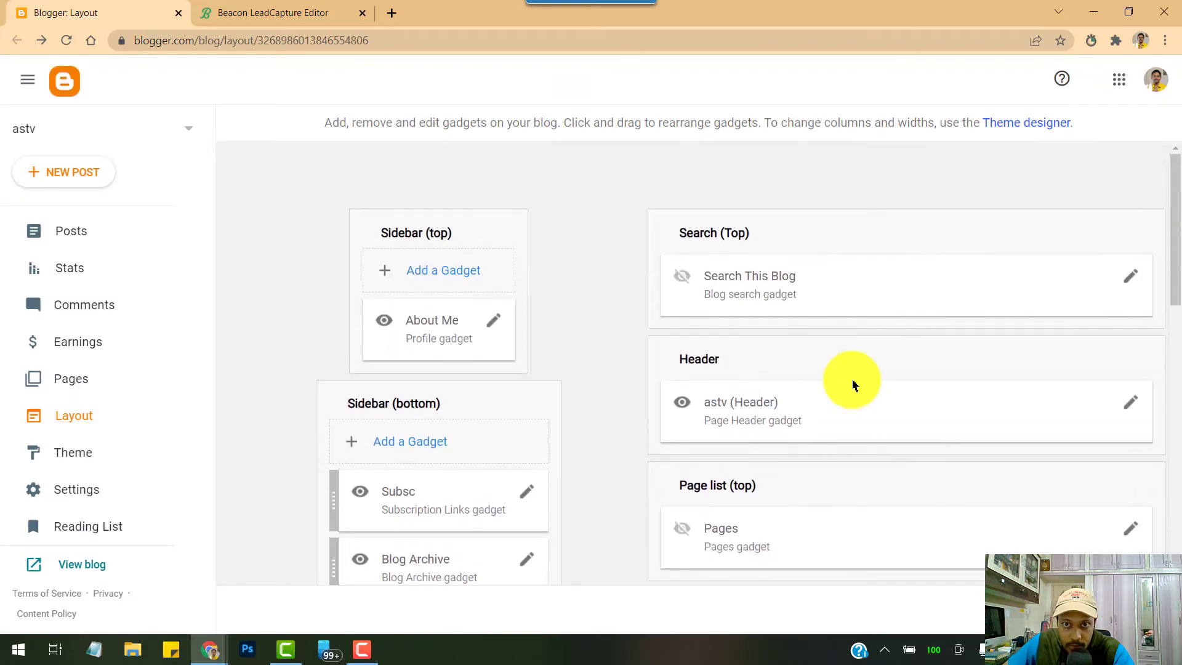
pyautogui.scroll(-5, 521, 382)
pyautogui.scroll(4, 521, 385)
pyautogui.click(511, 185)
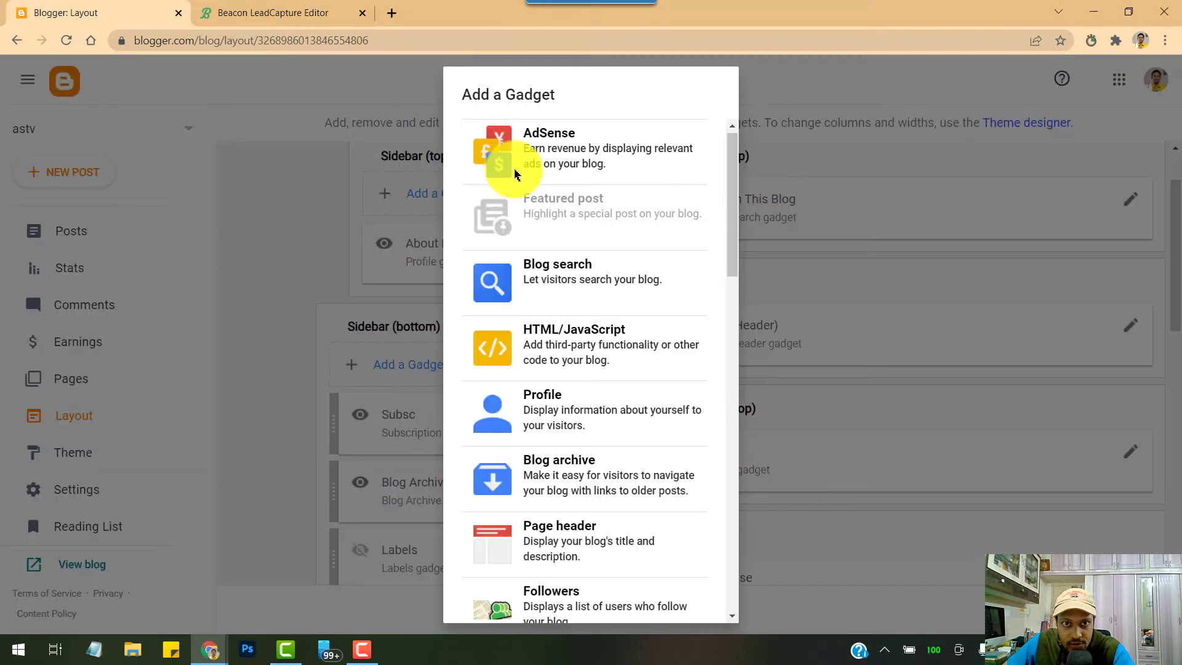
pyautogui.click(612, 348)
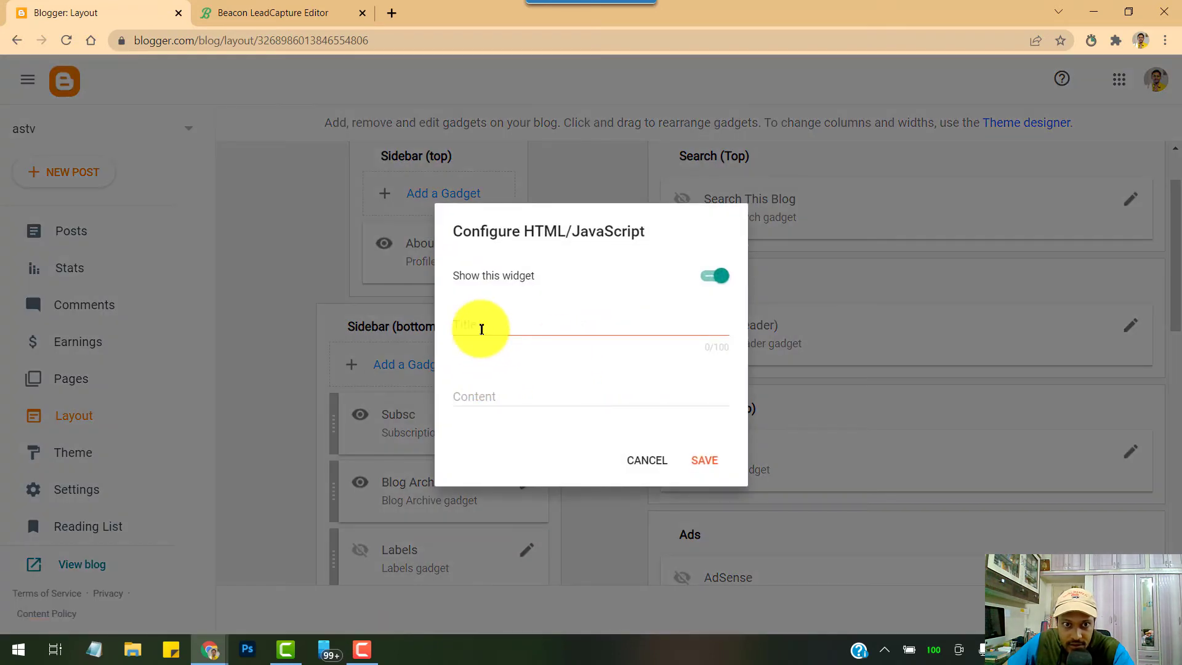
pyautogui.click(486, 327)
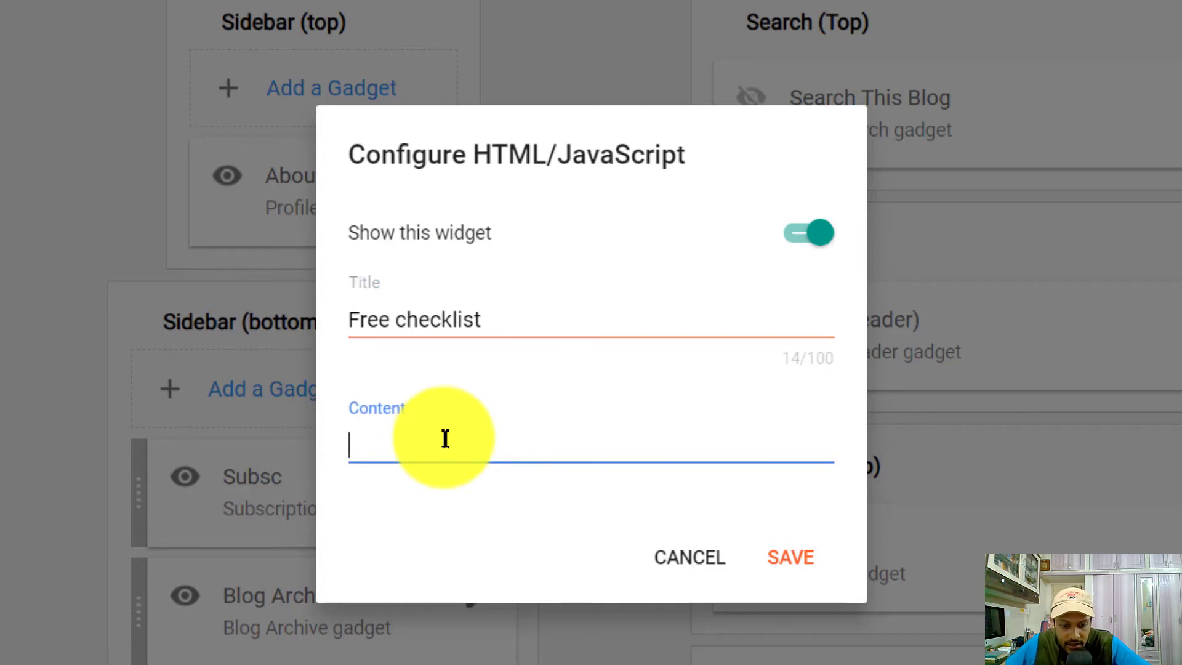
pyautogui.write('<script async src="https://beacon.by/leadcapture/embed/2576899cb3935942"></script>')
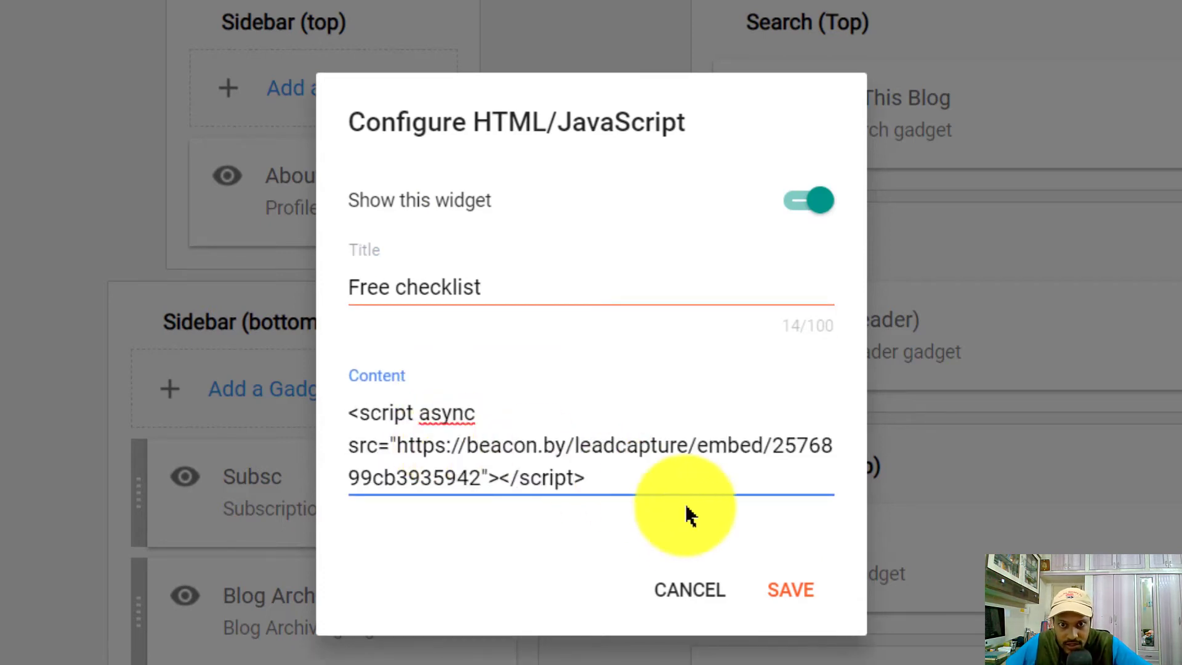
pyautogui.click(792, 589)
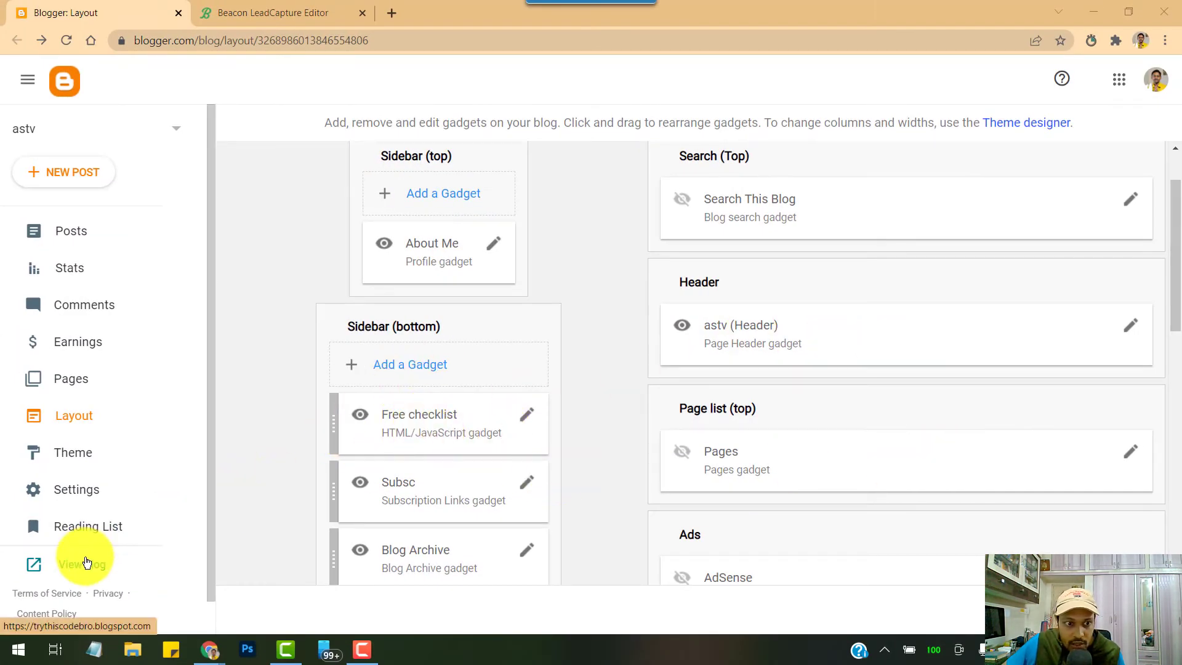
# Open the live blog and scroll through it to inspect the Free checklist sidebar form
pyautogui.click(86, 563)
pyautogui.scroll(-10, 282, 334)
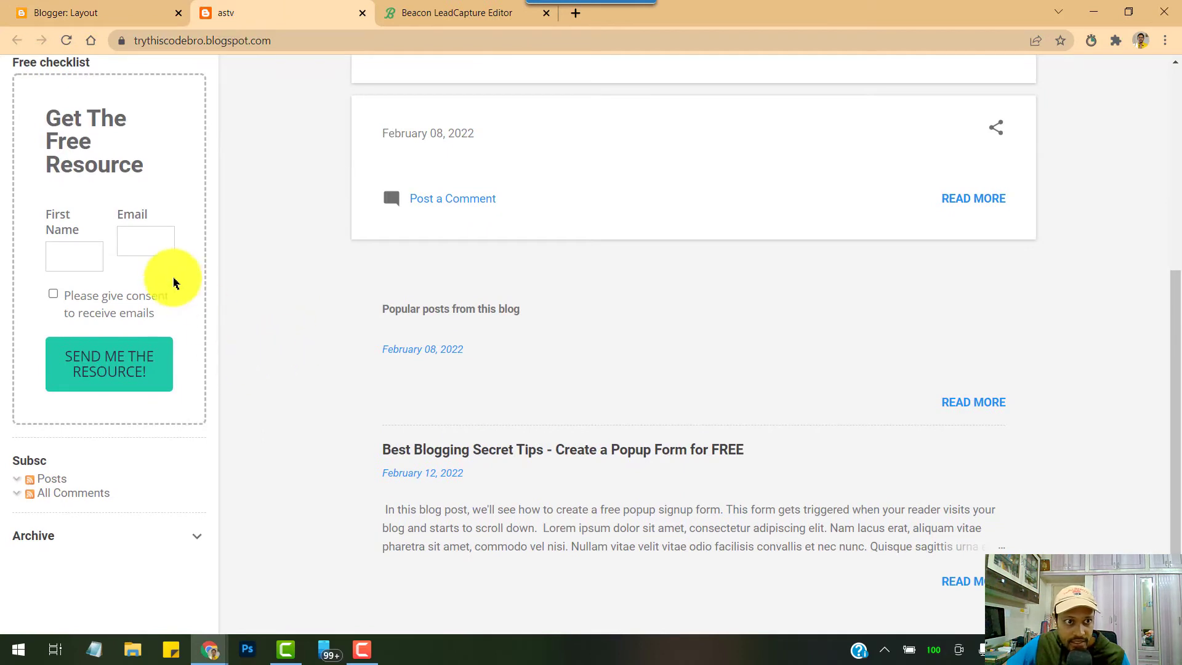
pyautogui.scroll(1, 280, 248)
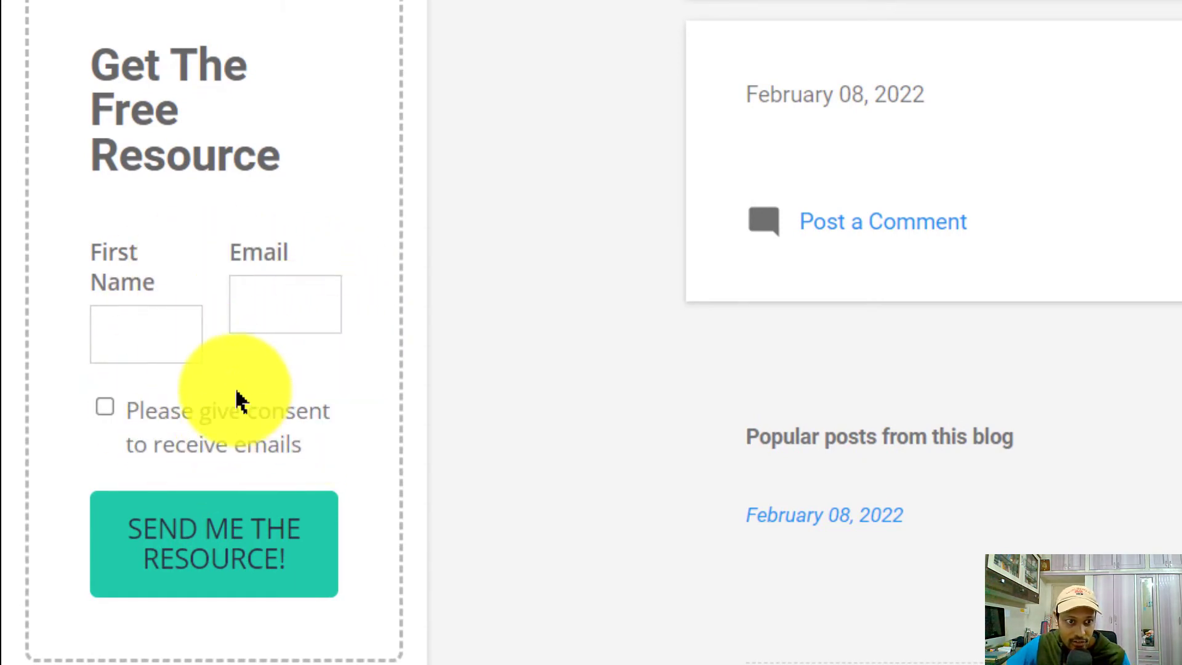
pyautogui.scroll(1, 458, 221)
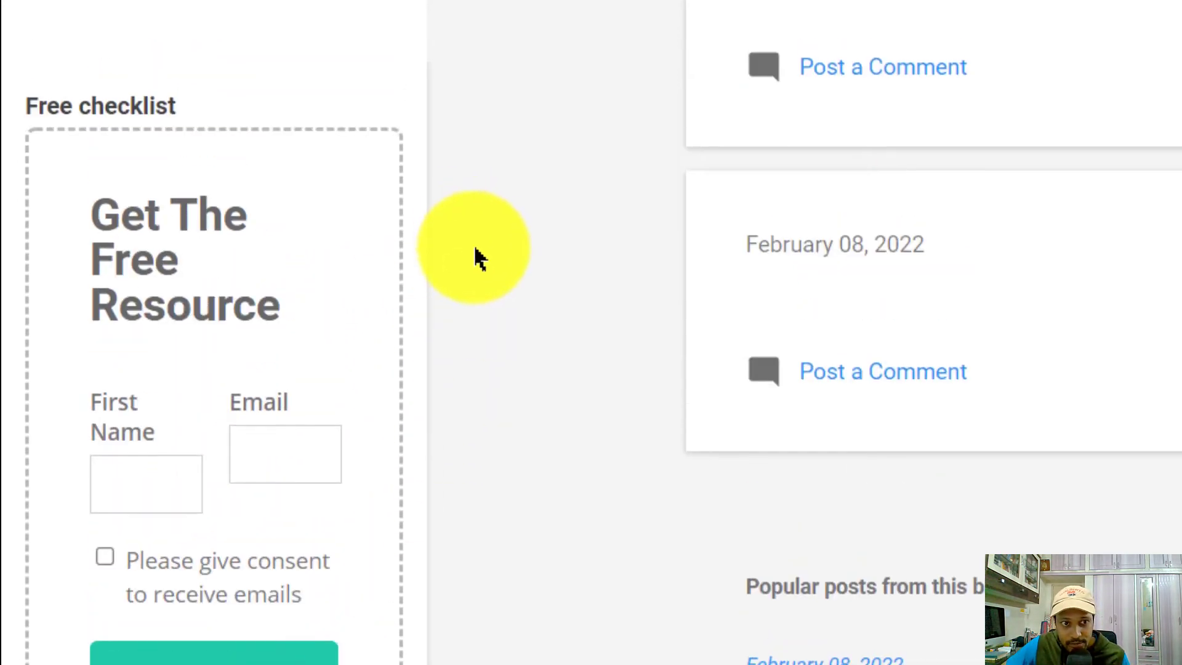
pyautogui.scroll(1, 475, 250)
pyautogui.scroll(1, 890, 53)
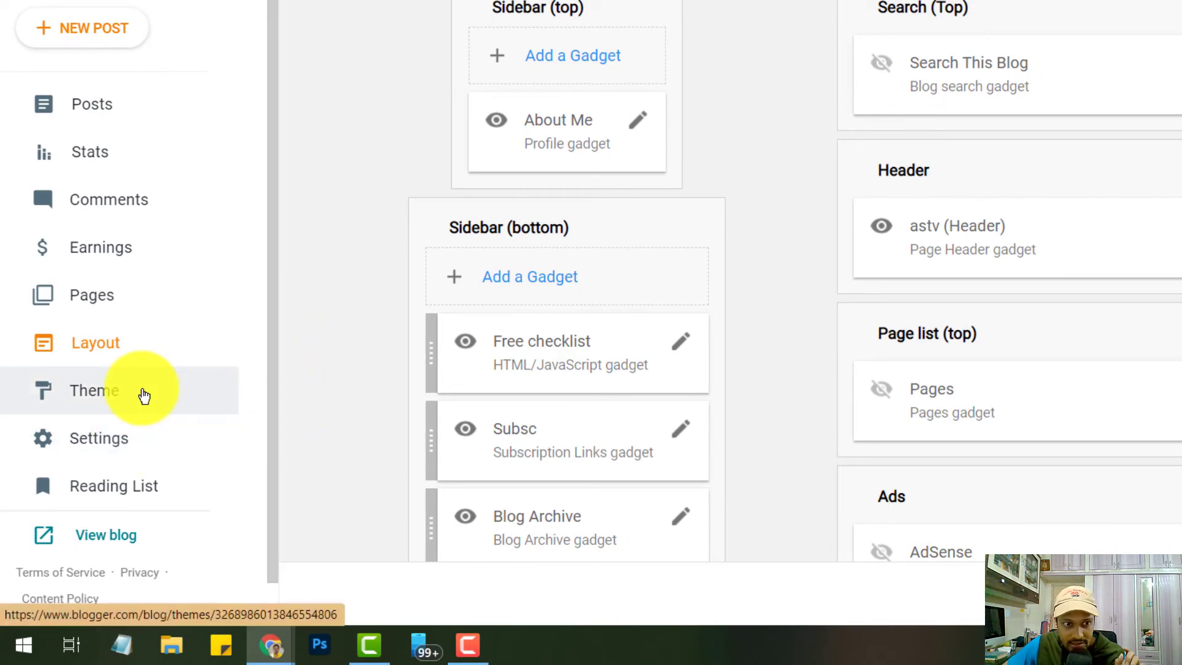
# In the theme customiser's Advanced > Width settings, set sidebar width to 385 px and save
pyautogui.click(143, 396)
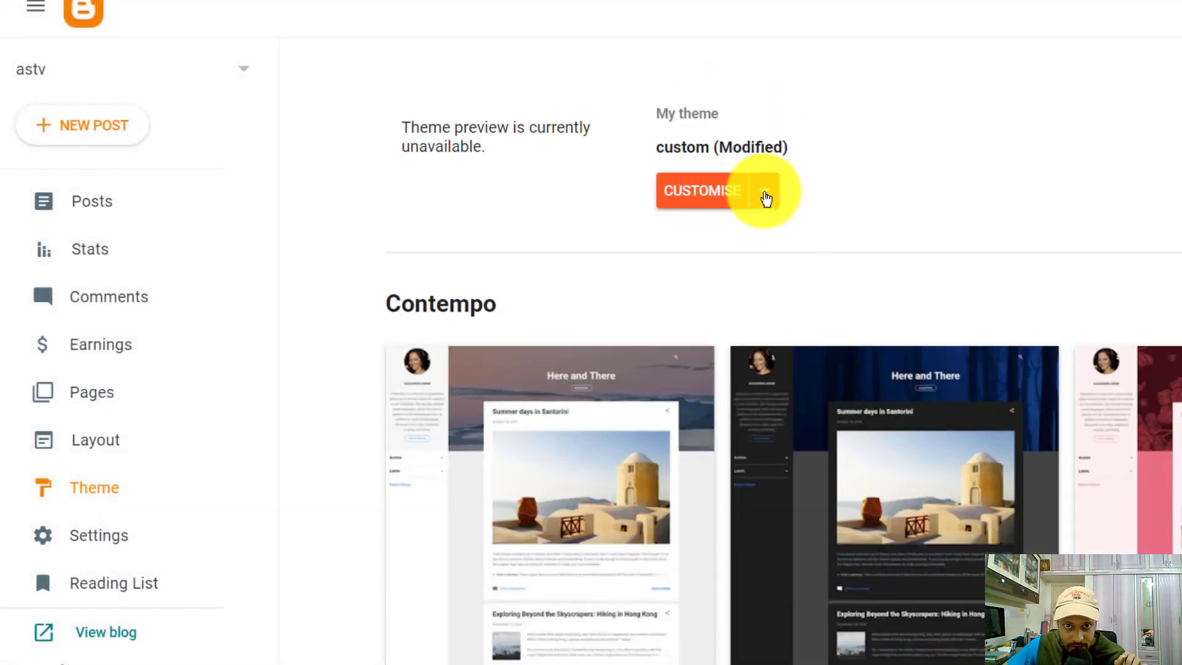
pyautogui.click(764, 194)
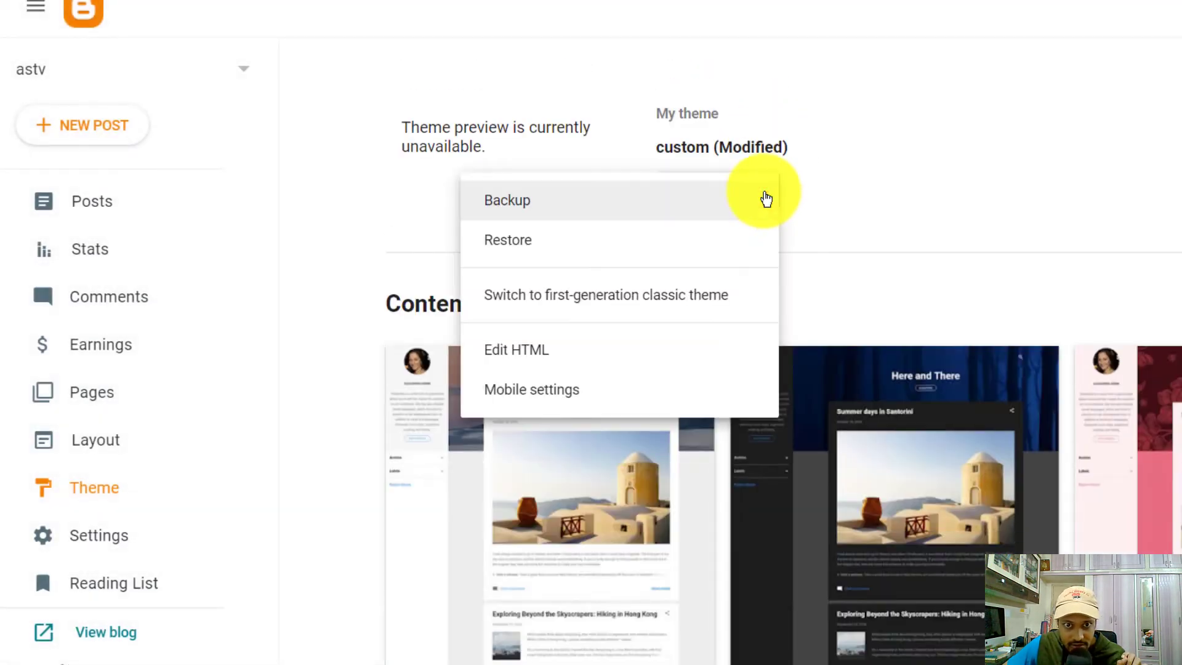
pyautogui.click(832, 190)
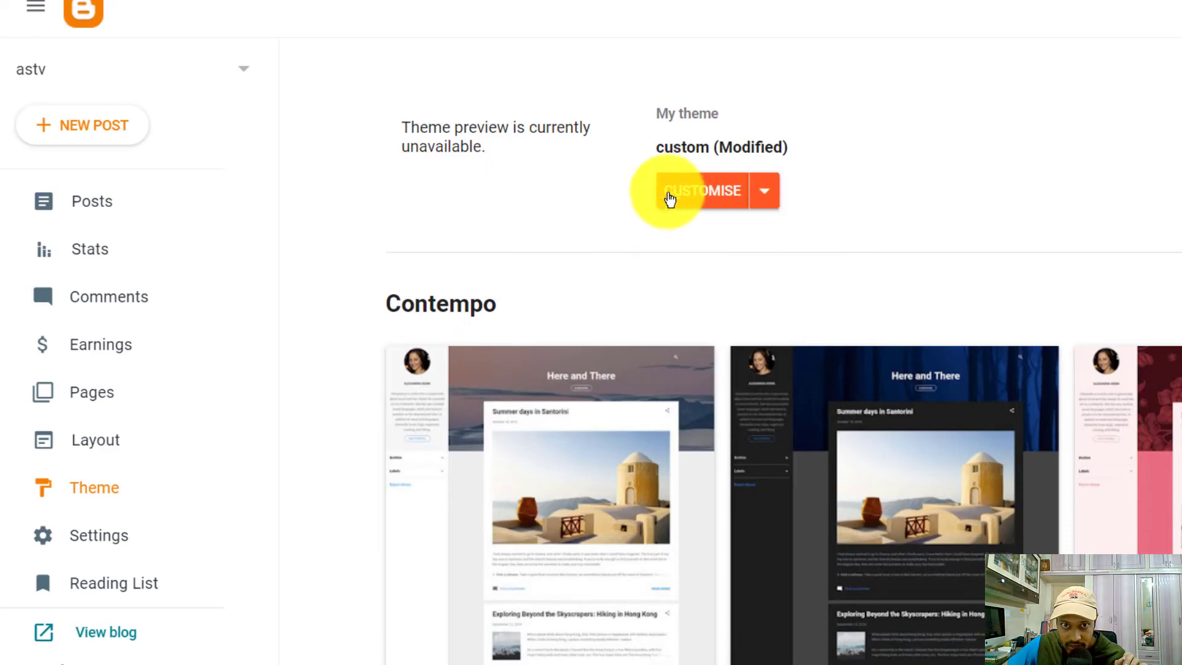
pyautogui.click(678, 194)
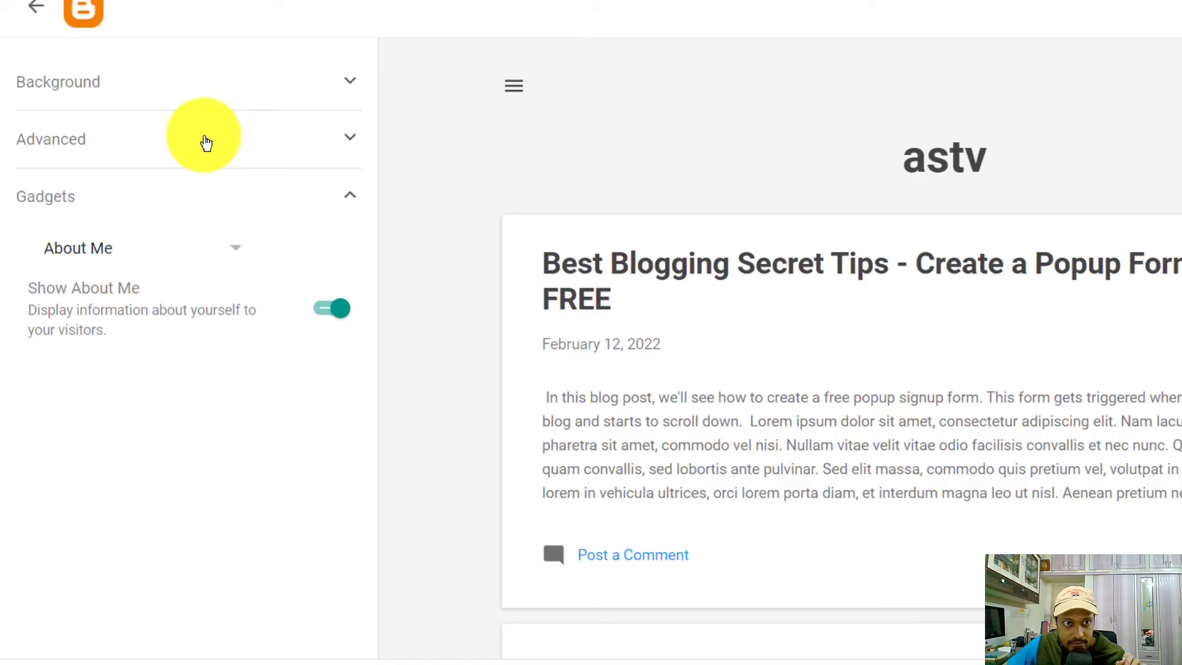
pyautogui.click(206, 143)
pyautogui.click(185, 191)
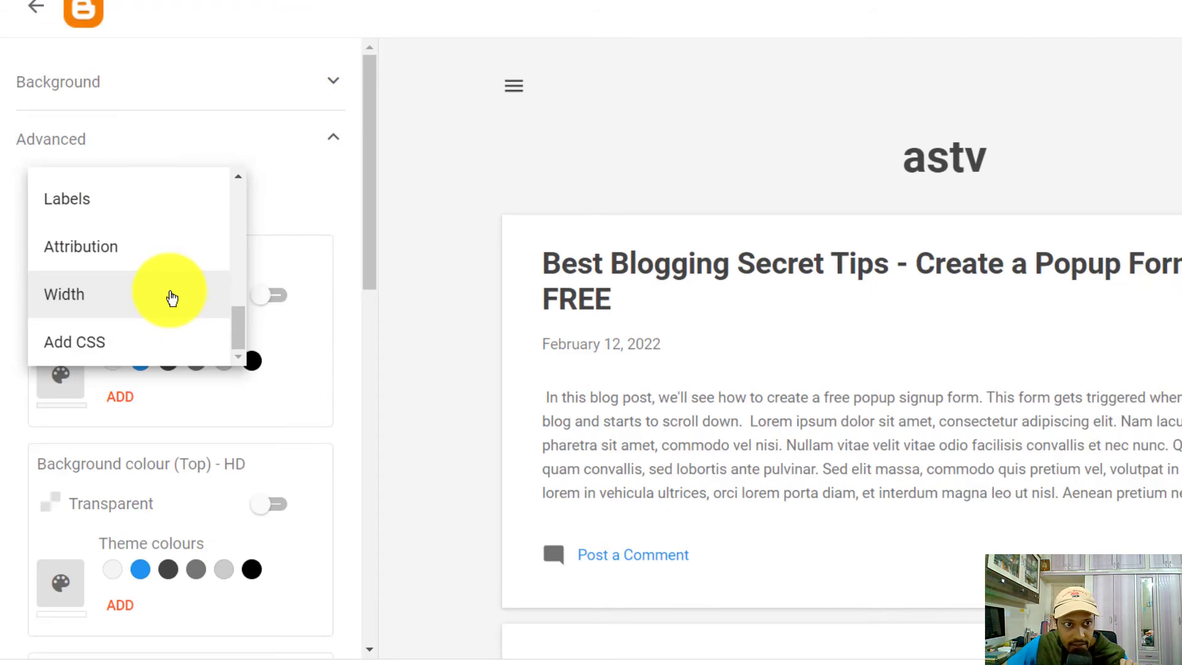
pyautogui.click(172, 298)
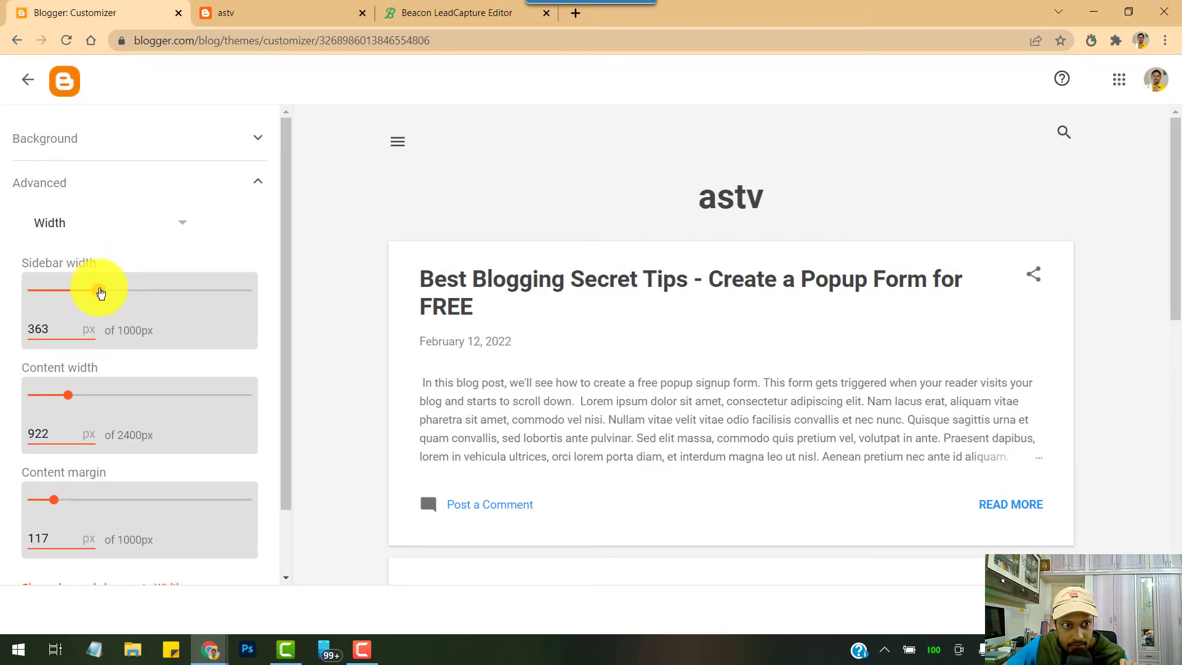
pyautogui.scroll(-1, 135, 388)
pyautogui.scroll(1, 134, 388)
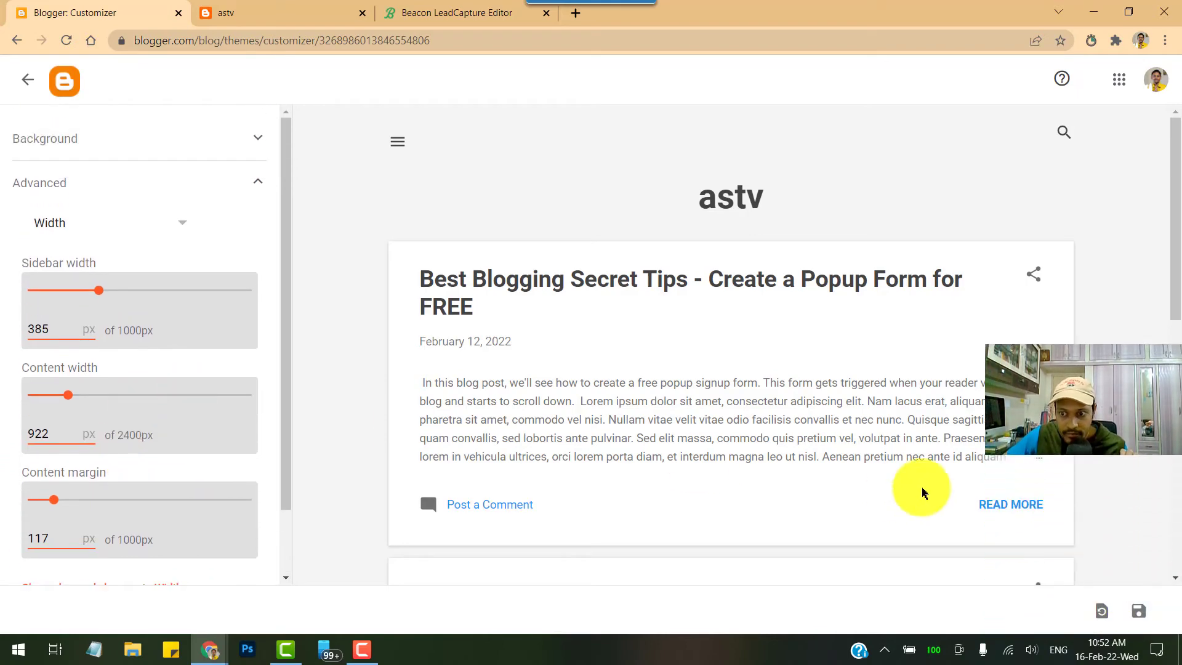
pyautogui.click(1145, 618)
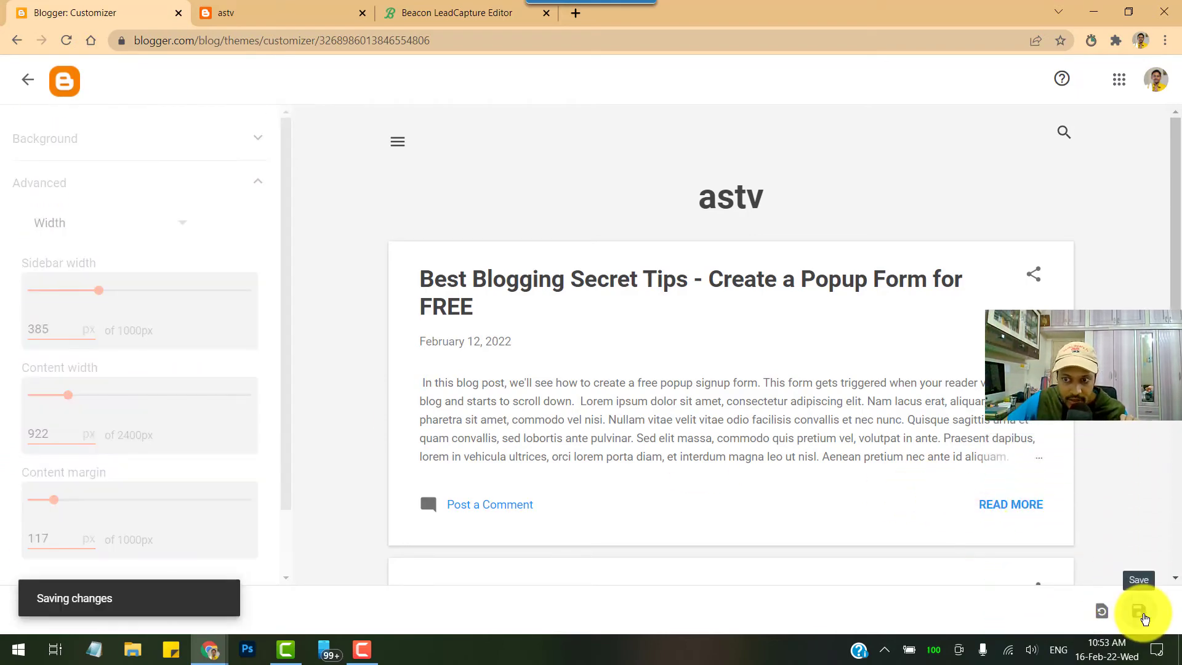
pyautogui.click(291, 12)
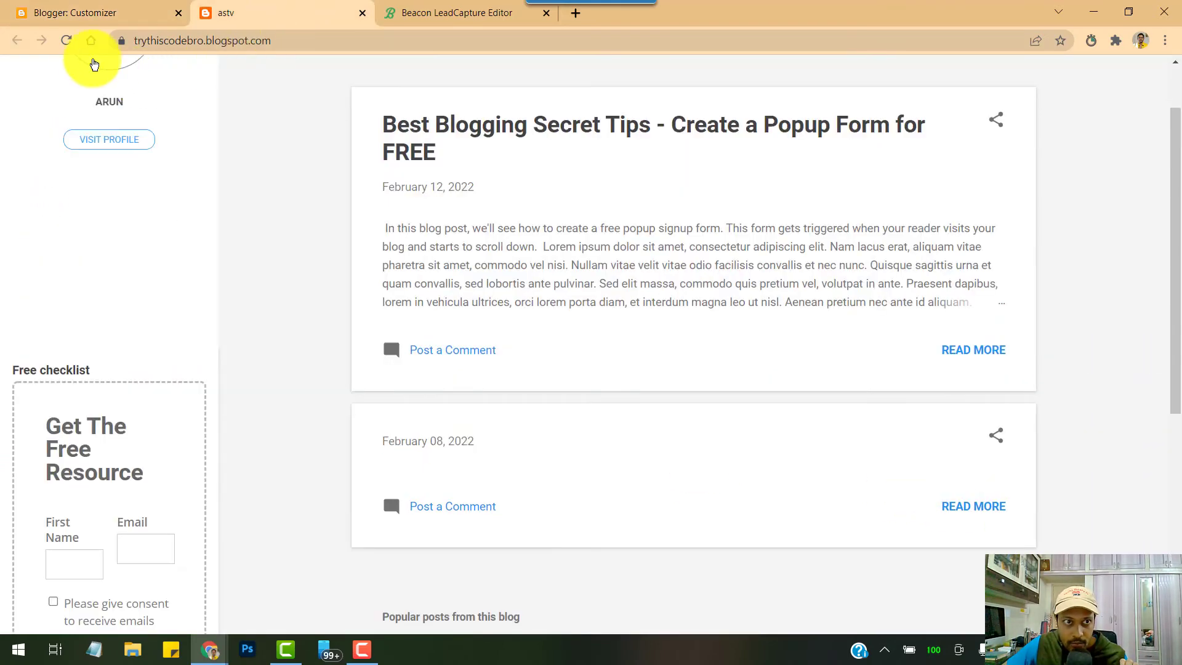
# Reload the blog and fill the sidebar form's first name and e-mail as a test subscriber
pyautogui.click(65, 42)
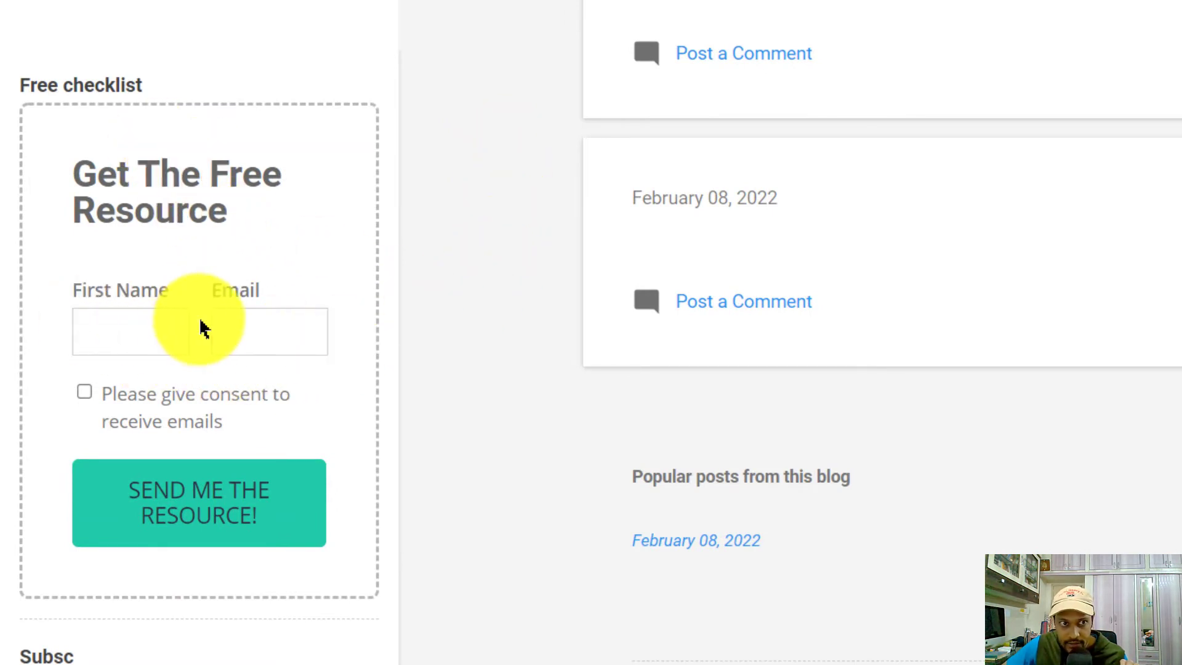
pyautogui.click(150, 331)
pyautogui.click(253, 330)
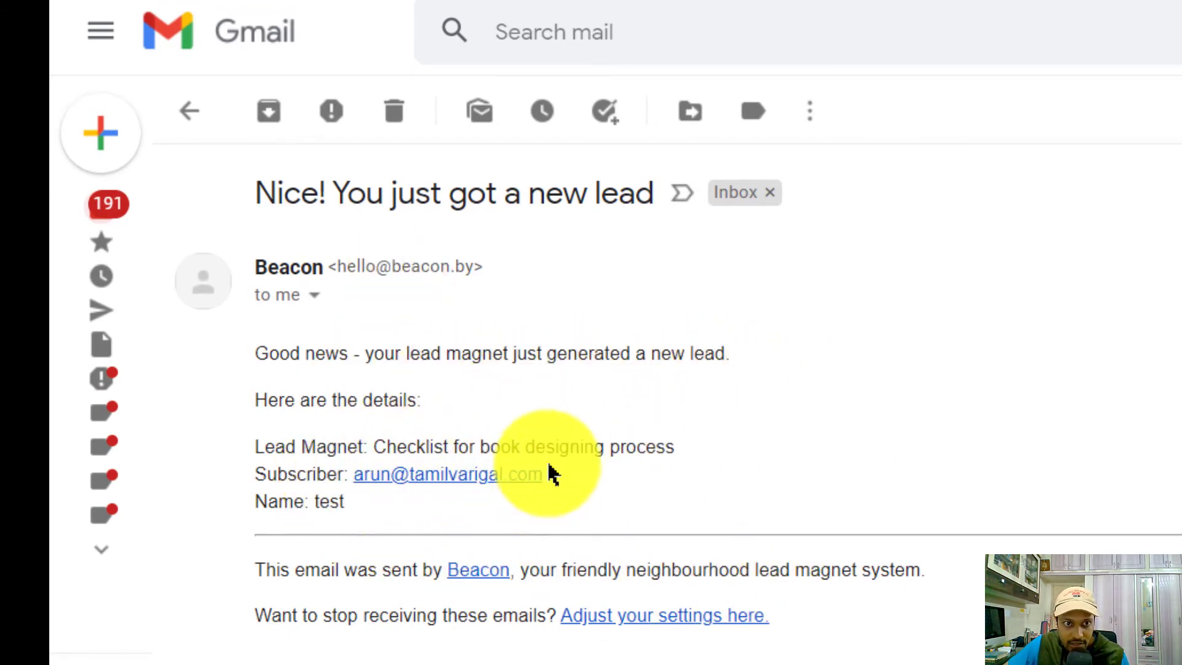
# Highlight the 'Checklist for book designing' Lead Magnet line in the new-lead notification email
pyautogui.moveTo(259, 448); pyautogui.dragTo(372, 439)
pyautogui.click(742, 386)
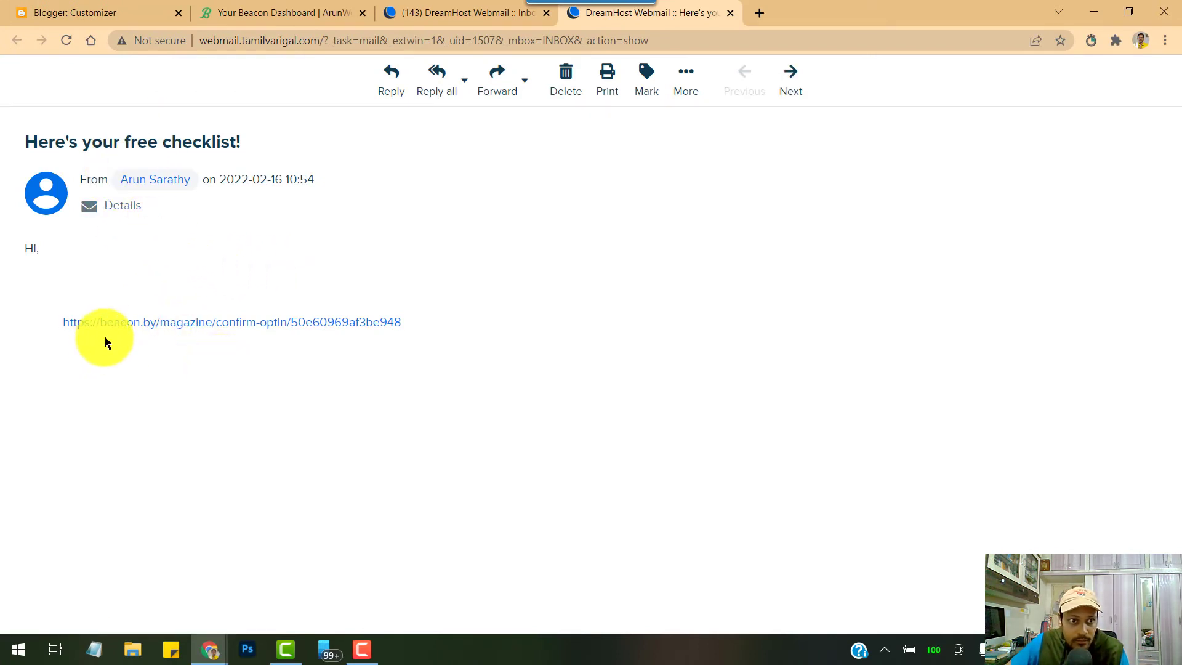
# Follow the beacon.by confirm-optin link in the 'Here's your free checklist!' email
pyautogui.click(293, 326)
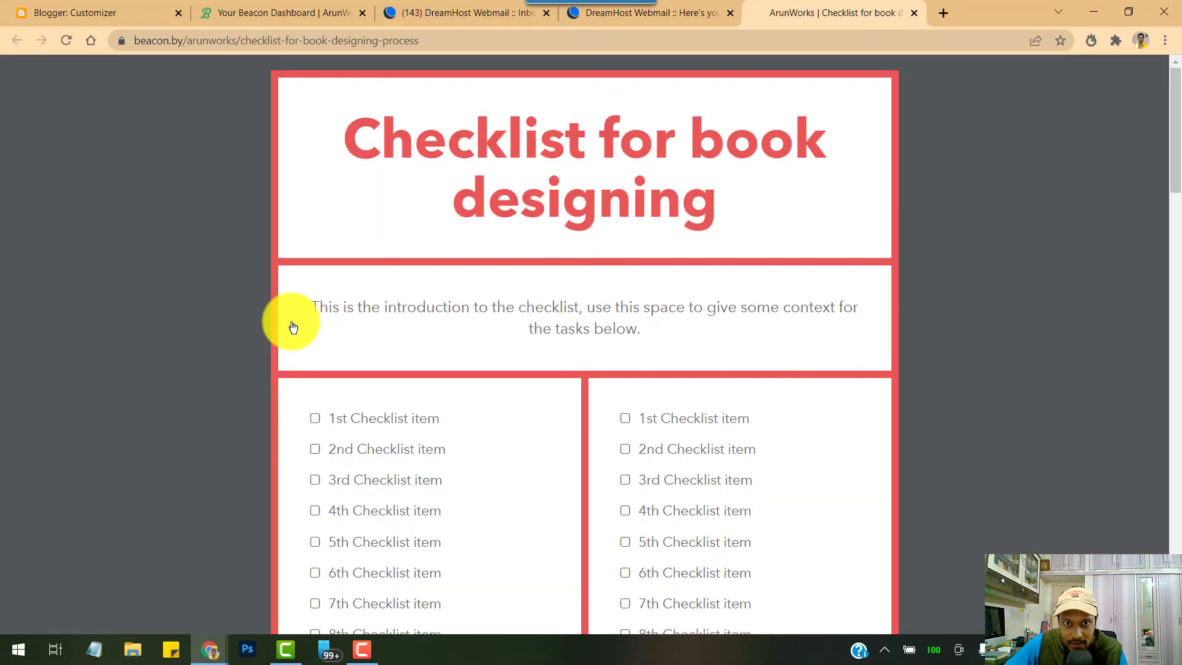
# Scroll the delivered checklist, preview it for printing, and return to the Beacon dashboard
pyautogui.scroll(-10, 718, 312)
pyautogui.scroll(10, 719, 312)
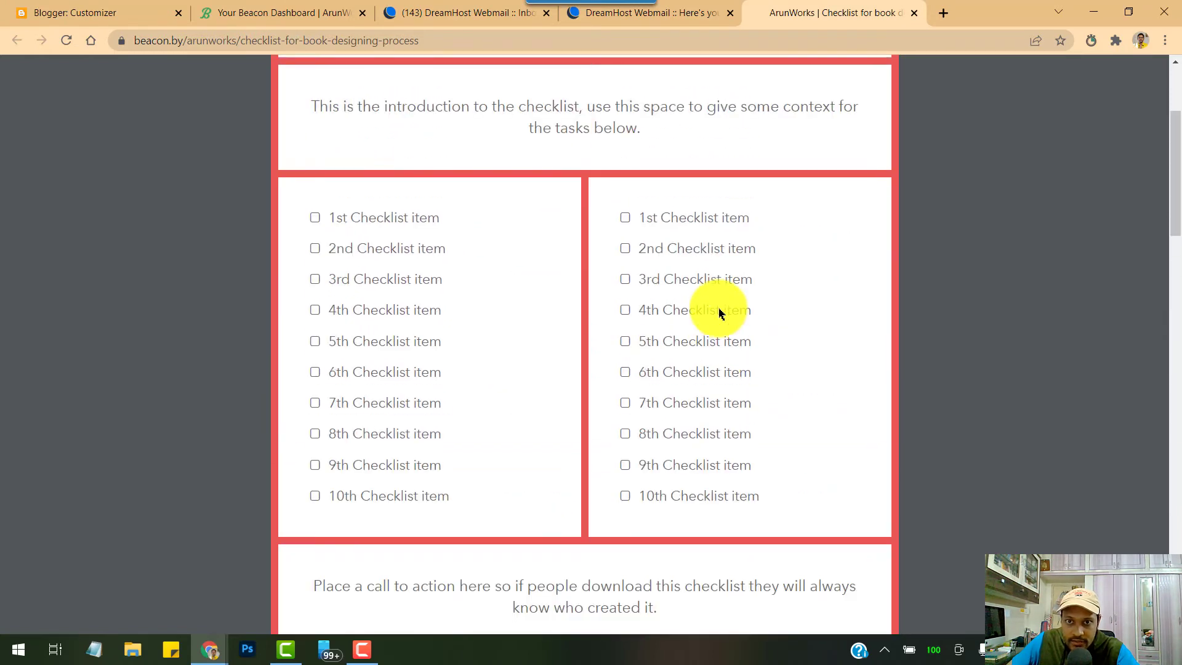
pyautogui.rightClick(789, 193)
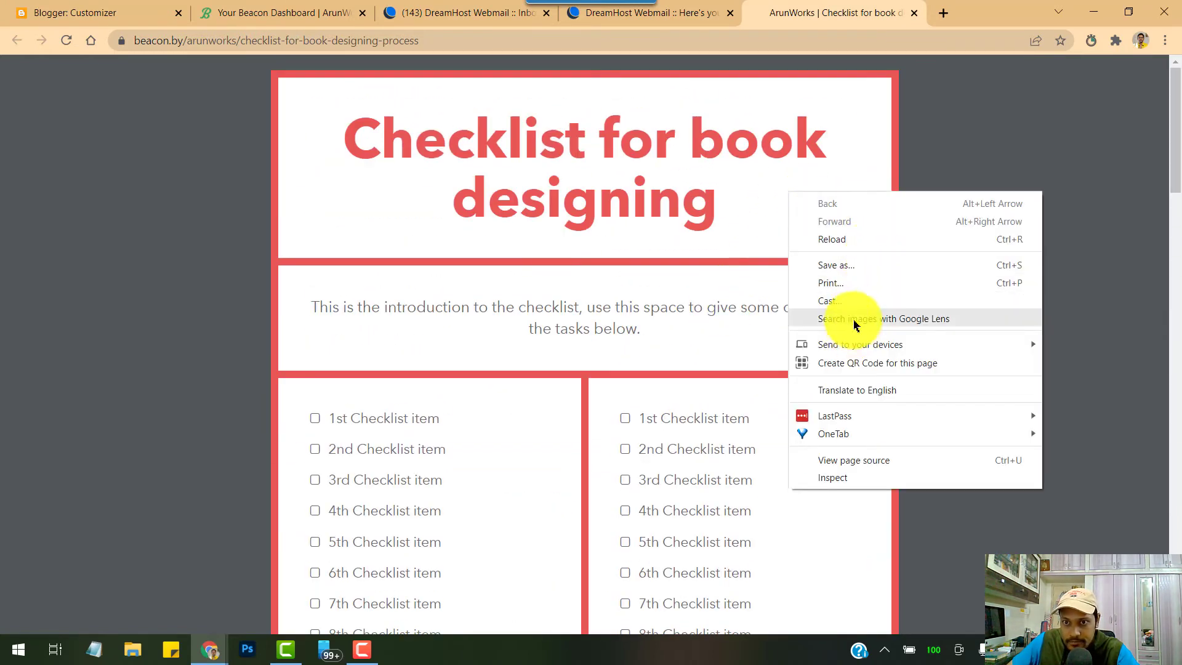
pyautogui.click(856, 289)
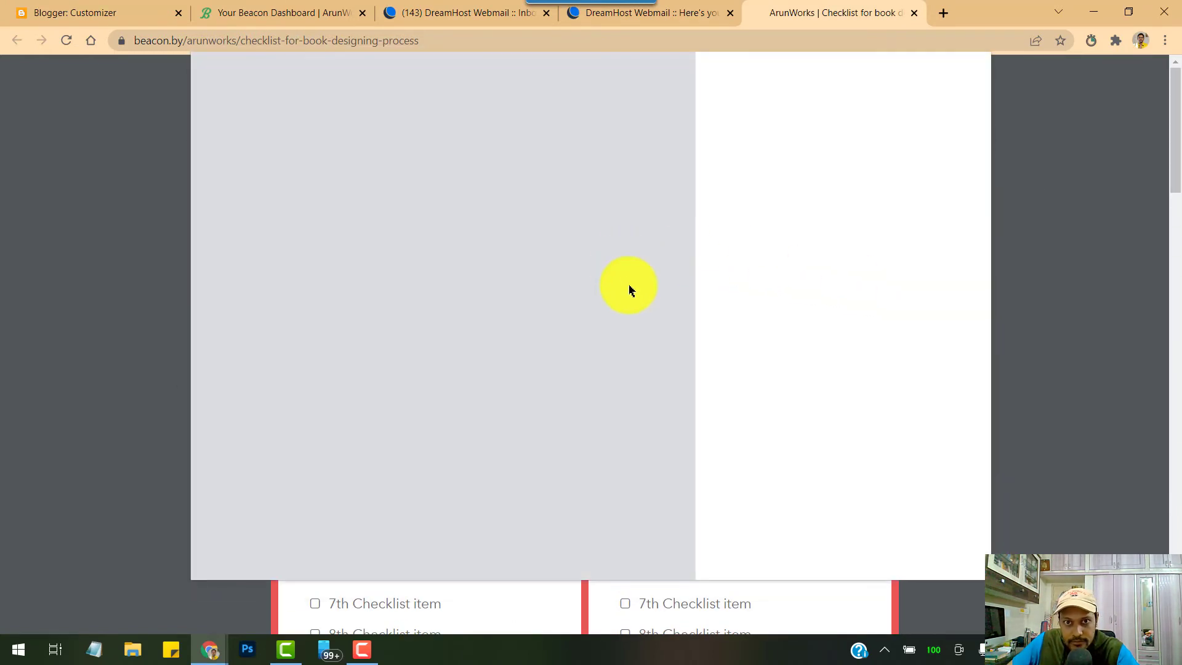
pyautogui.hotkey('ctrl', '2')
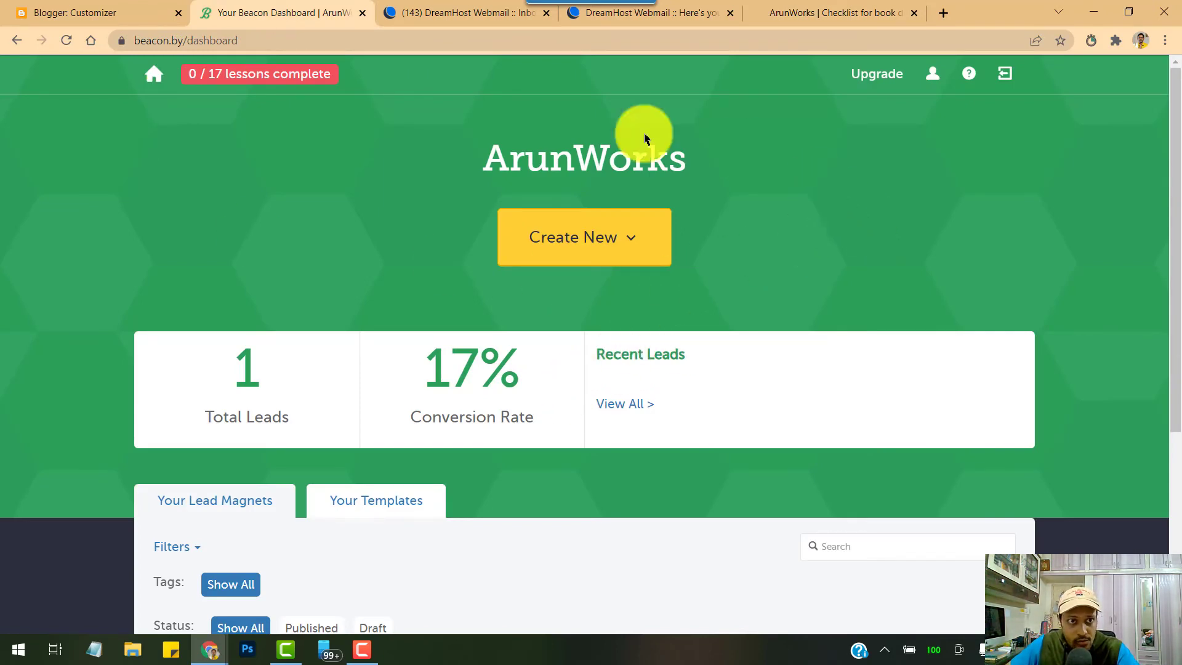
# Glance at the Create New options, scroll the dashboard, and open View All under Recent Leads
pyautogui.click(640, 244)
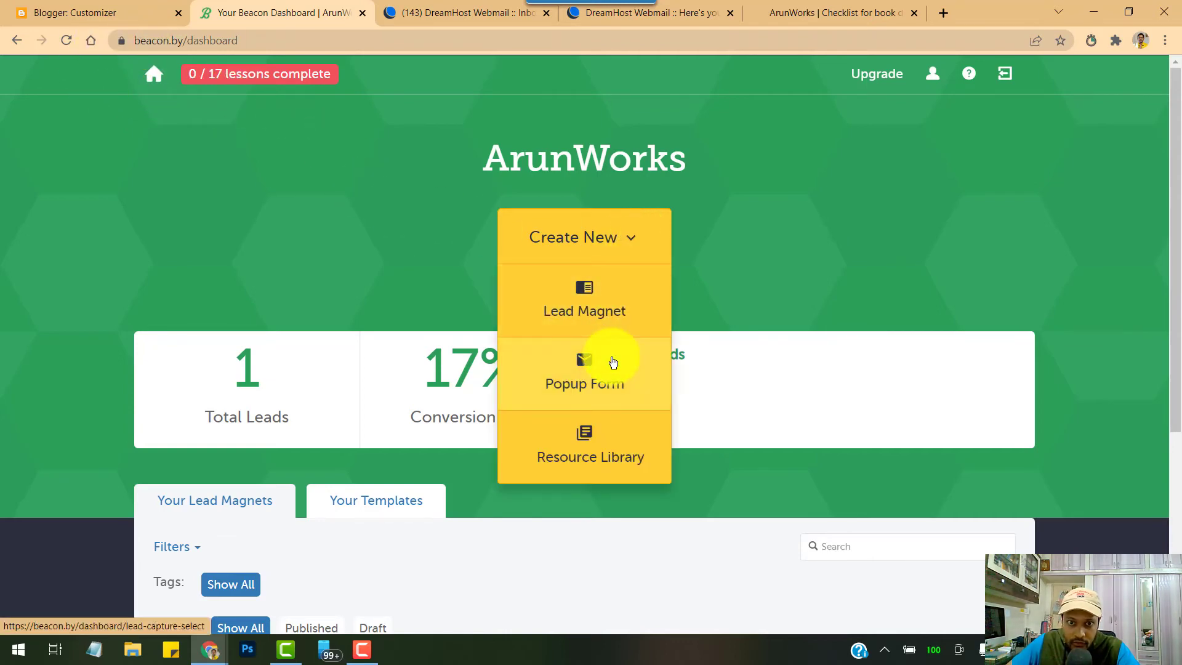
pyautogui.click(673, 261)
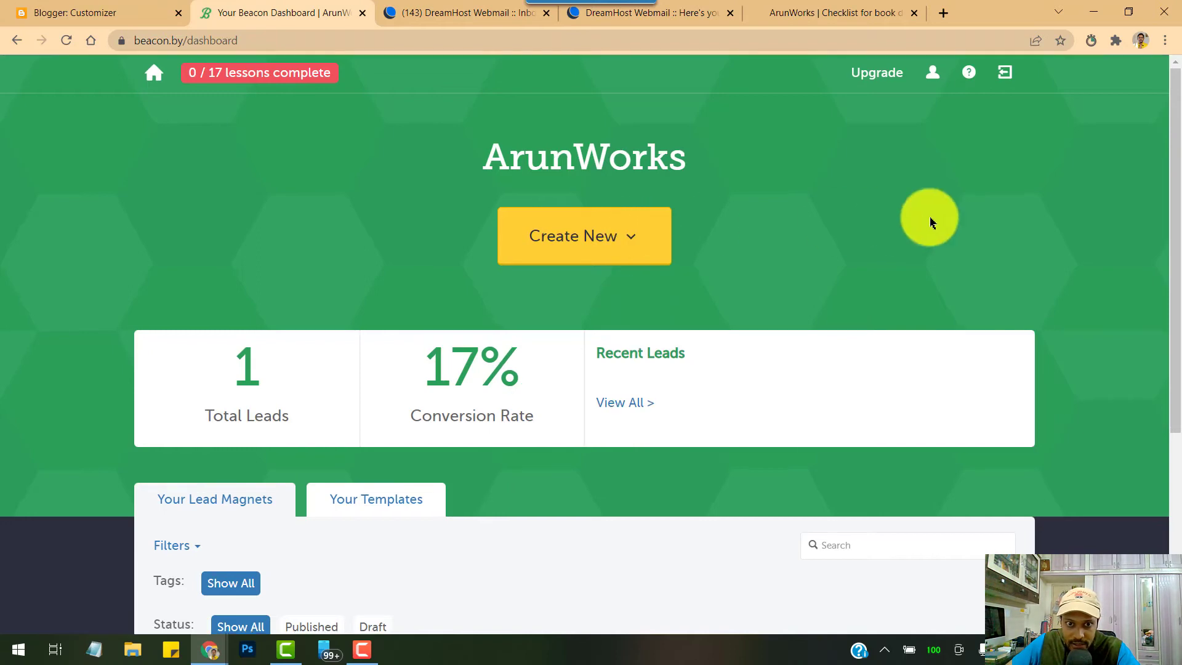
pyautogui.scroll(-3, 602, 369)
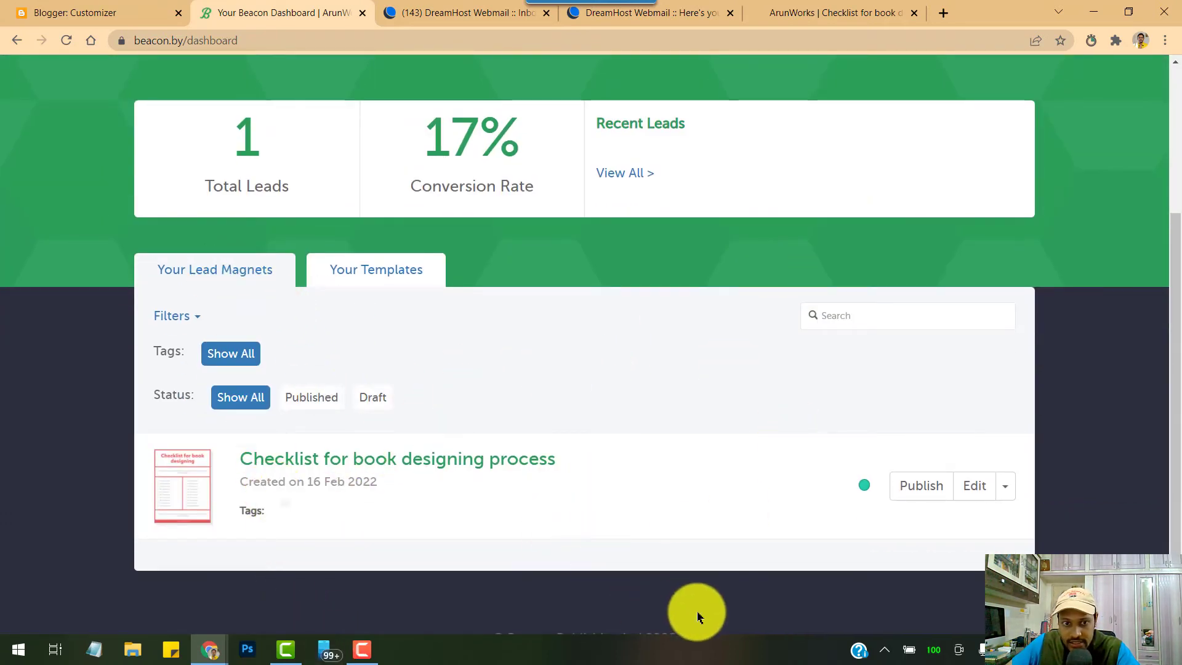
pyautogui.scroll(3, 885, 225)
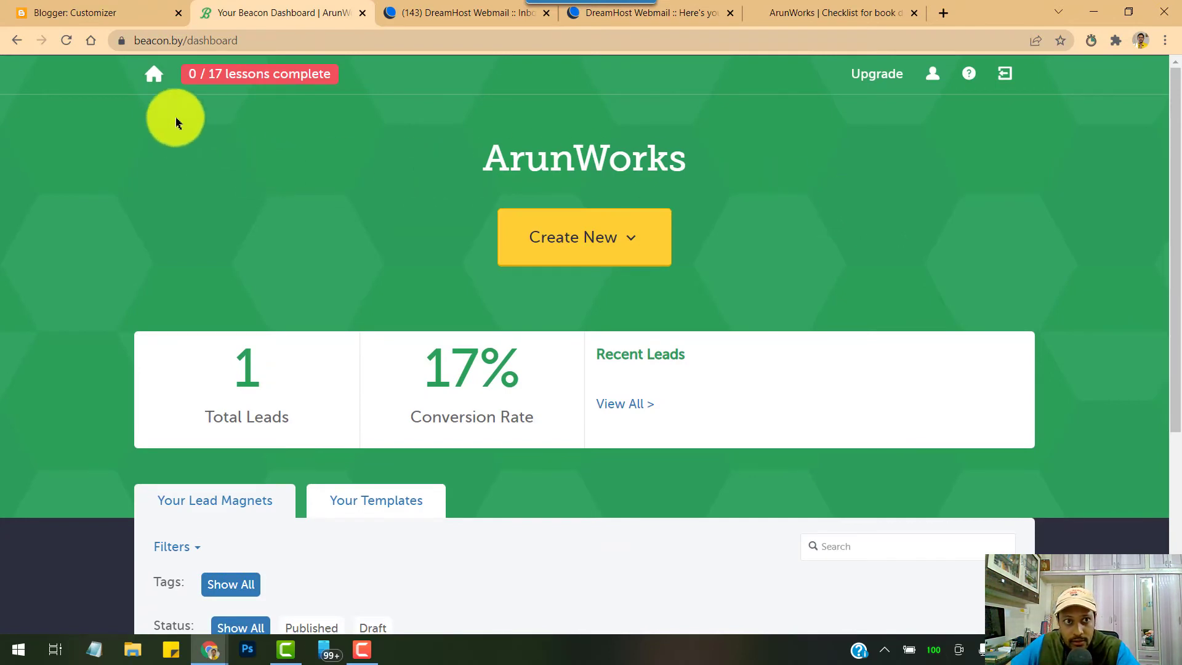
pyautogui.scroll(-2, 807, 253)
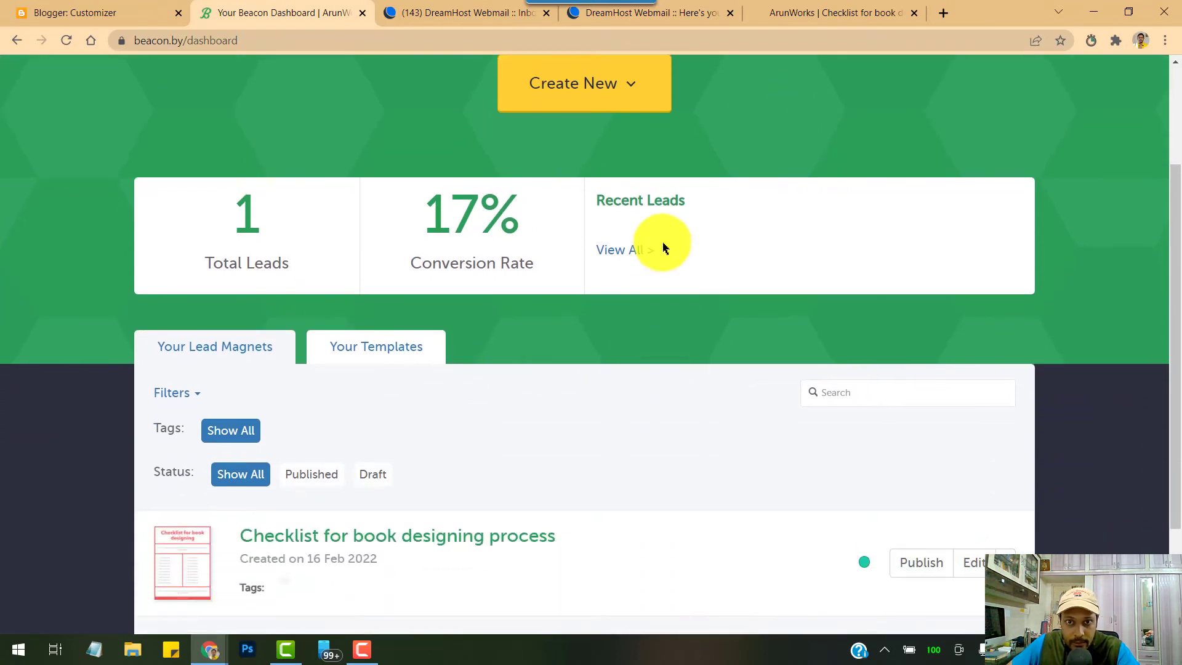
pyautogui.click(625, 253)
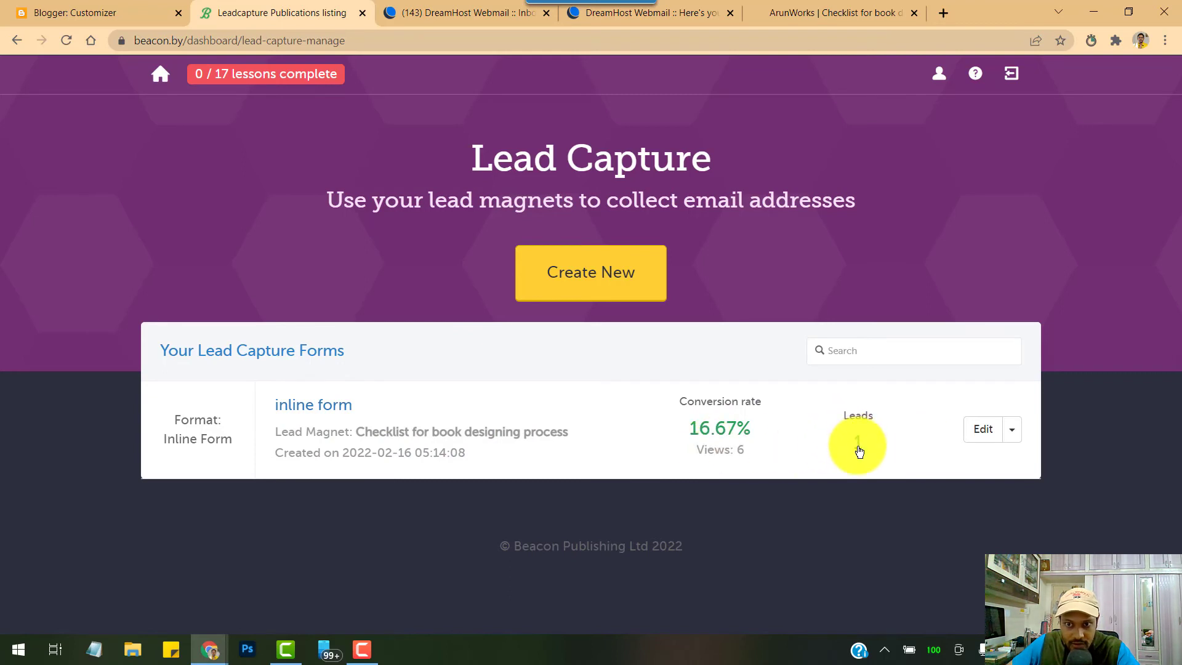
# Download the inline form's leads as a CSV and open its leads table with the one confirmed lead
pyautogui.click(1012, 430)
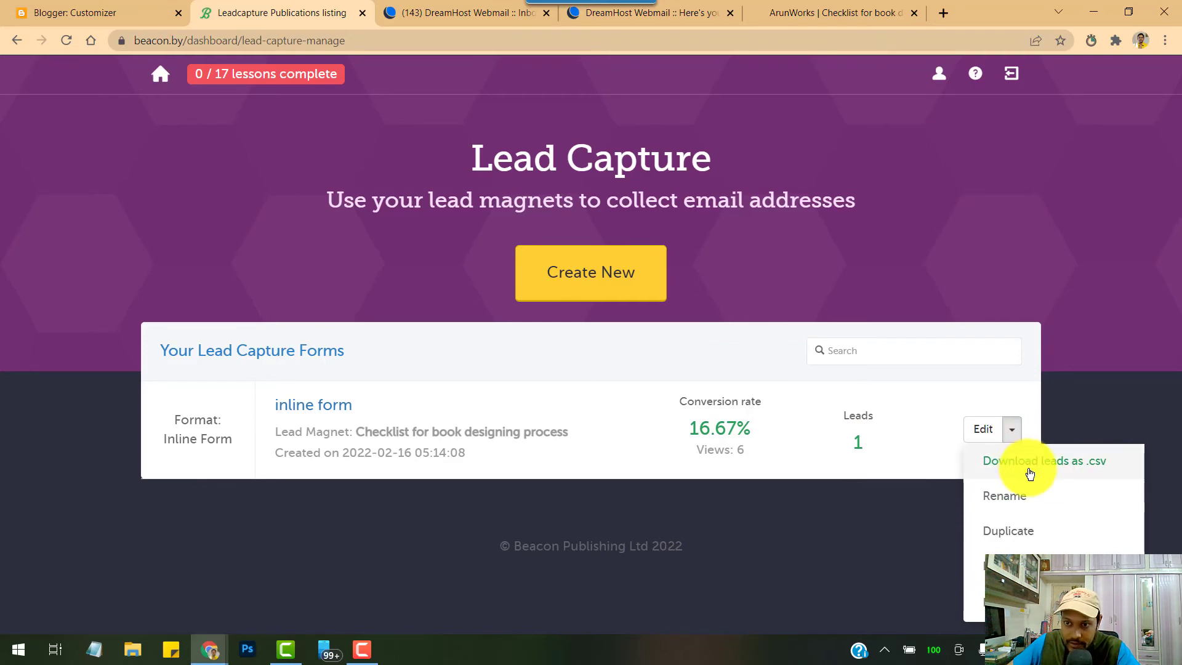
pyautogui.click(1061, 466)
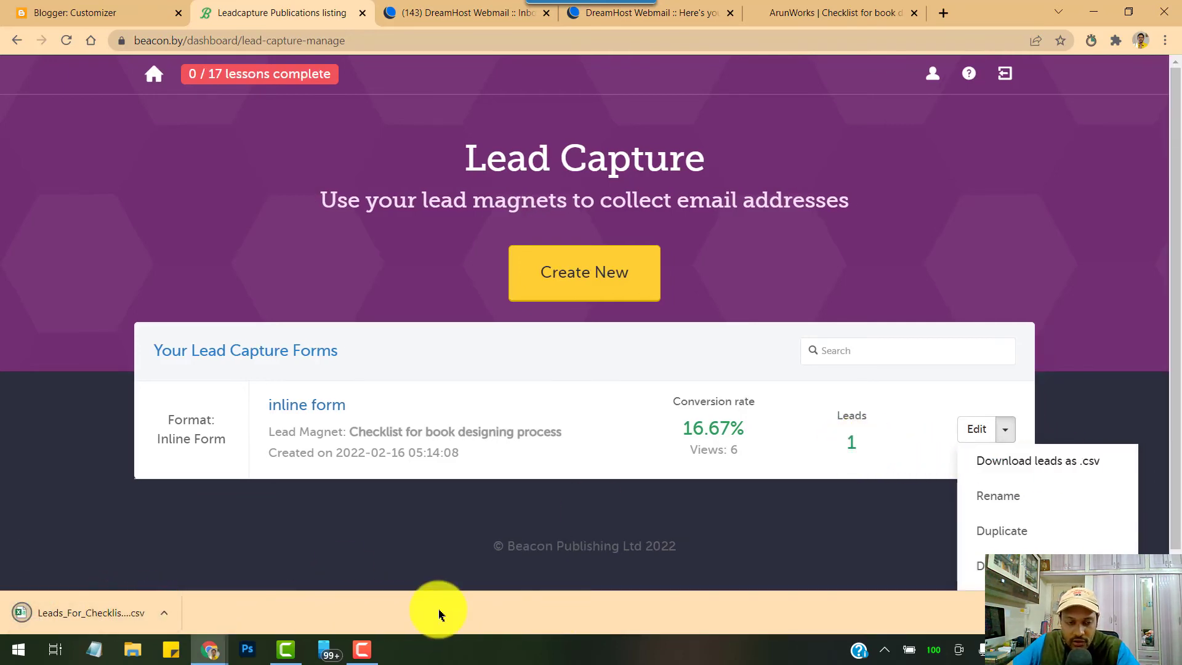
pyautogui.click(851, 445)
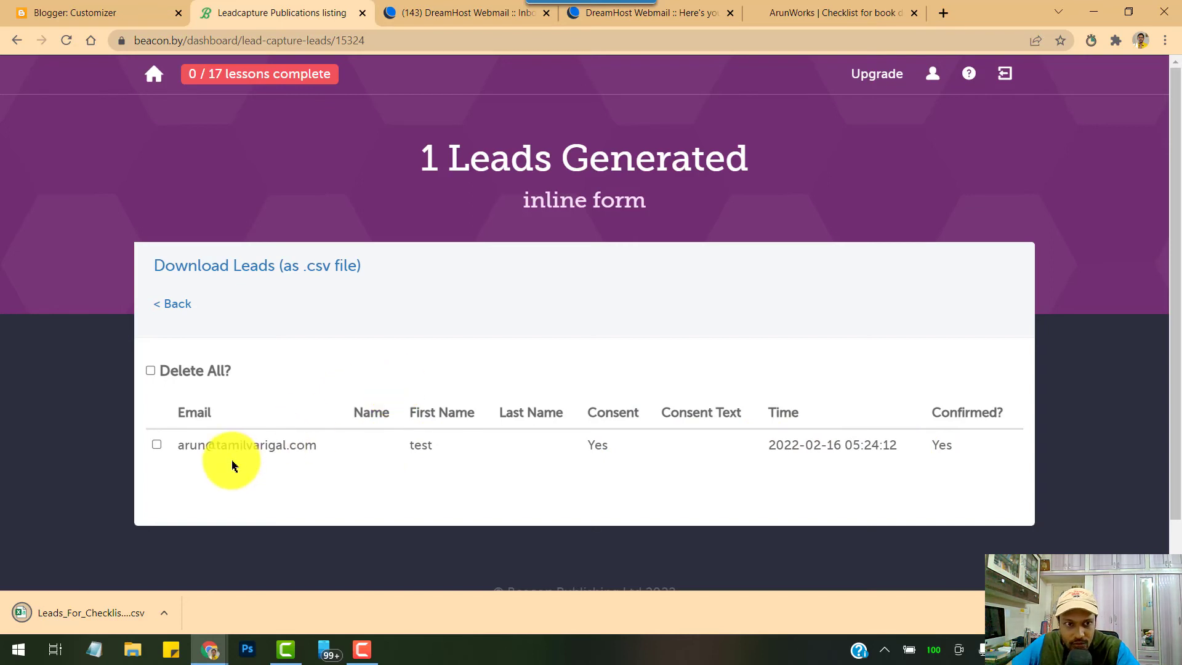
# Go back from the leads table to the Lead Capture forms list
pyautogui.click(179, 304)
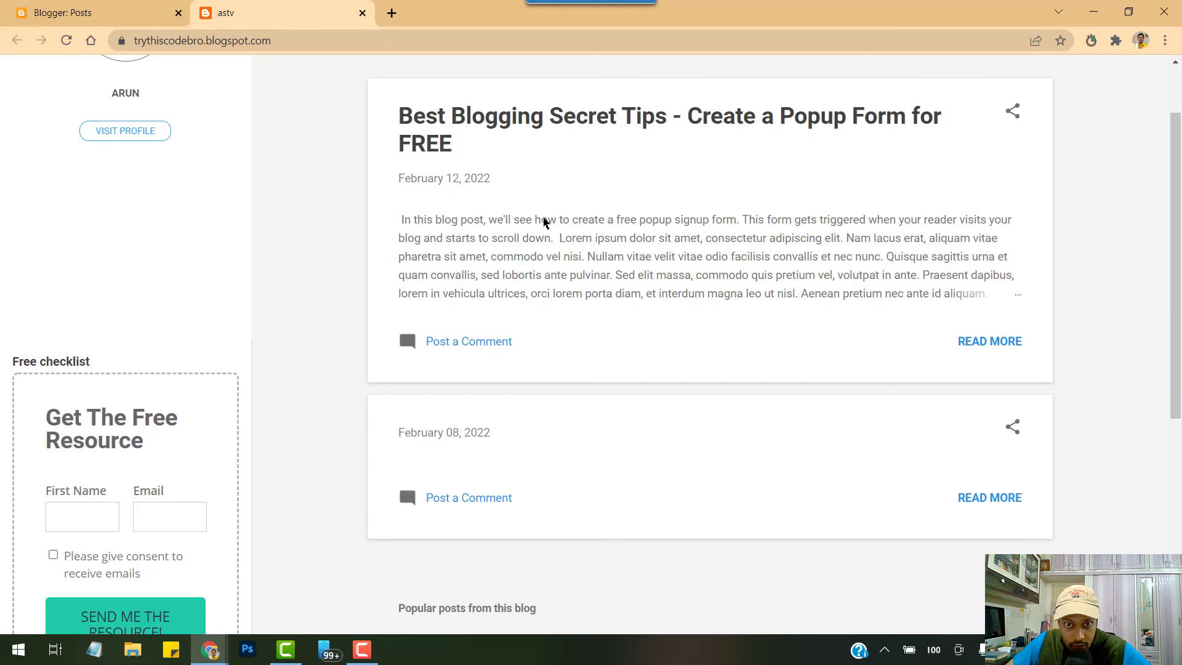
# In the post editor, add an 'INSERT CODE' paragraph after the second paragraph and bring up the editor views
pyautogui.click(108, 12)
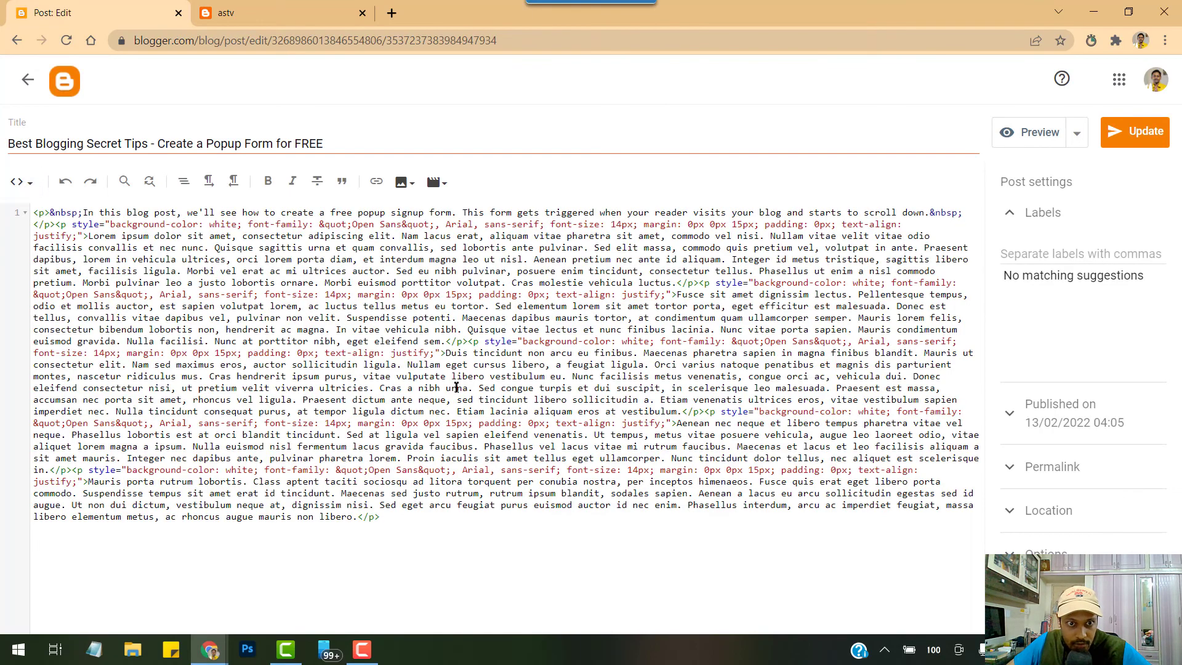
pyautogui.press('Return')
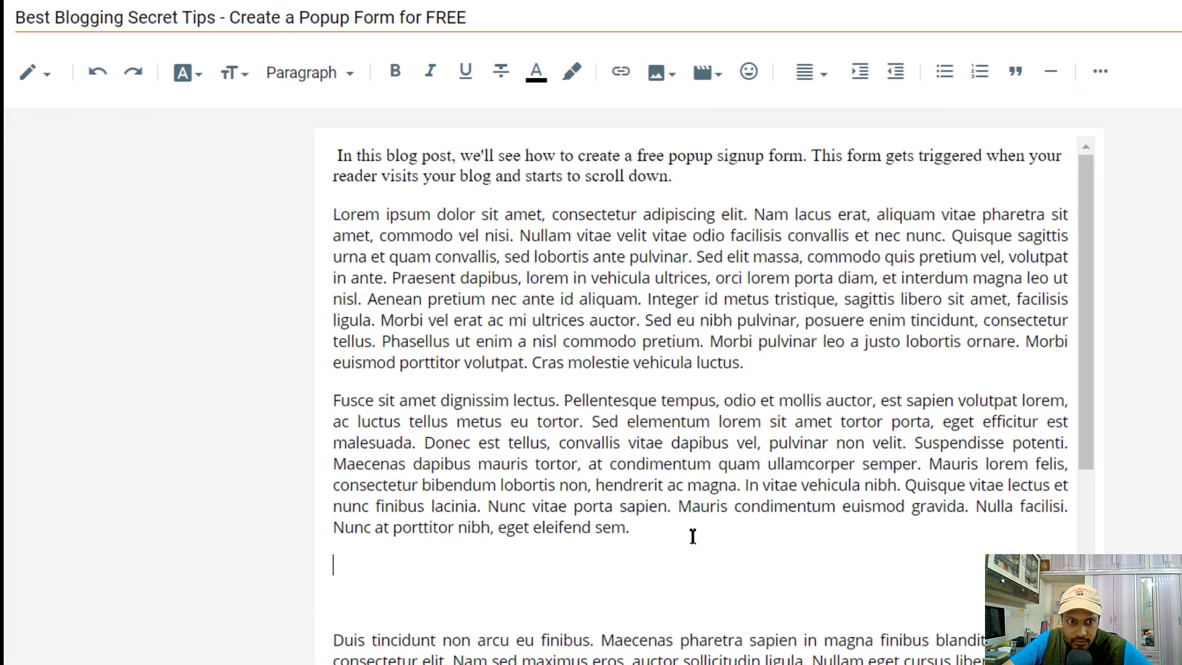
pyautogui.press('Return')
pyautogui.write('INS')
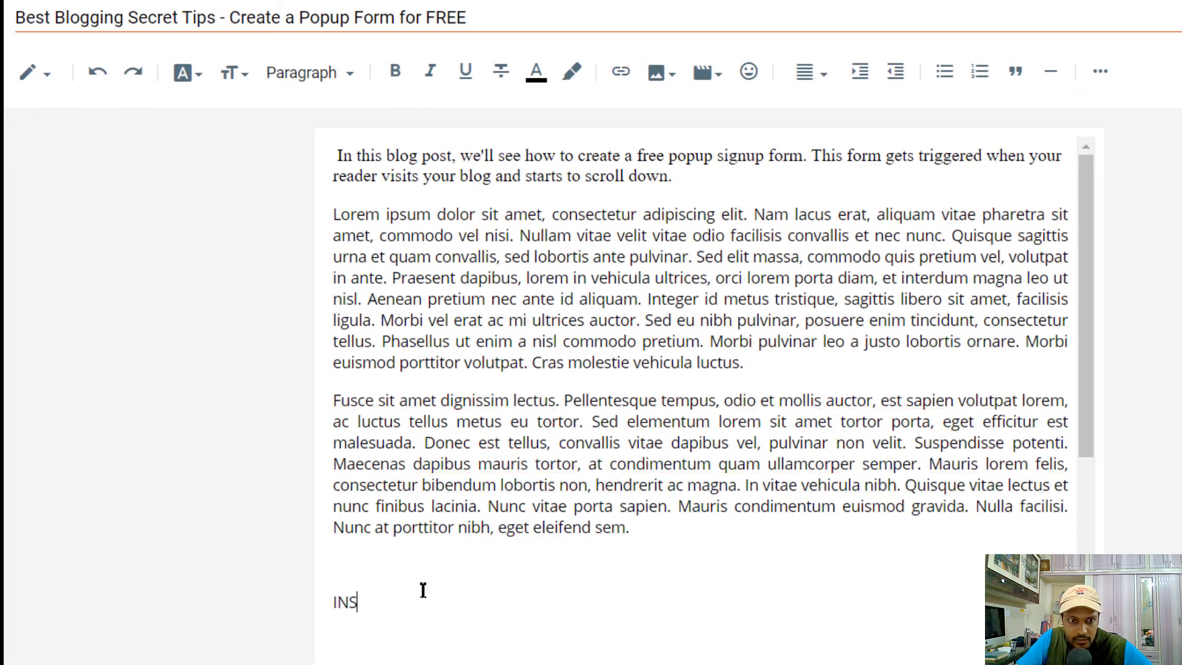
pyautogui.write('ERT CODE')
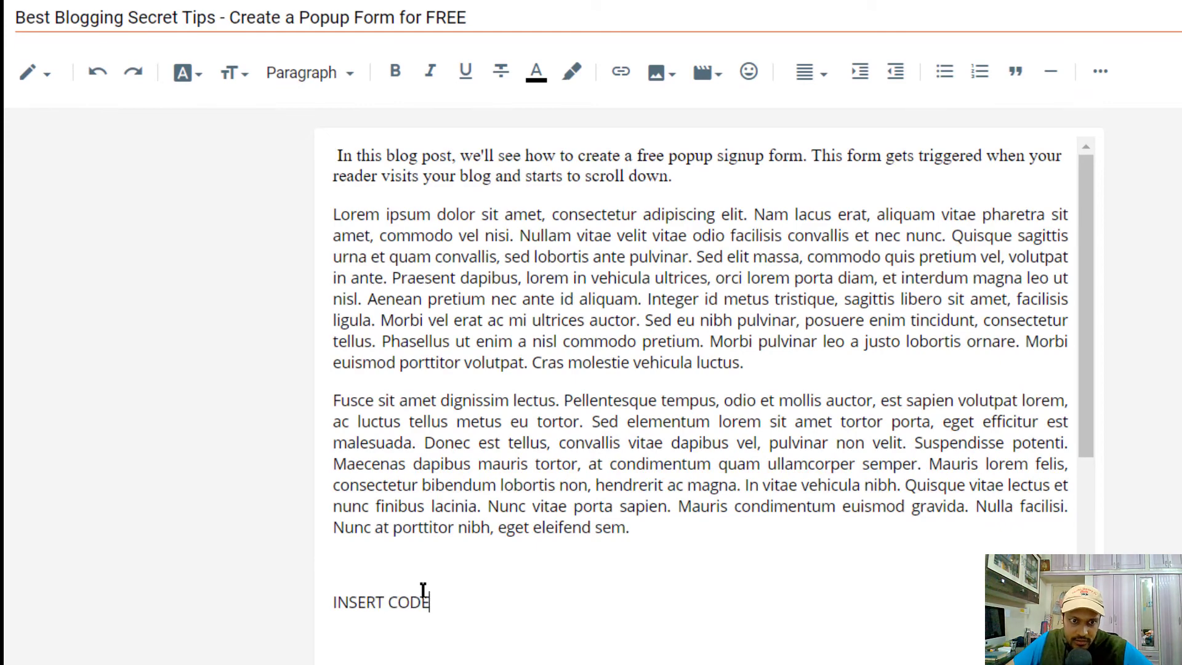
pyautogui.click(47, 79)
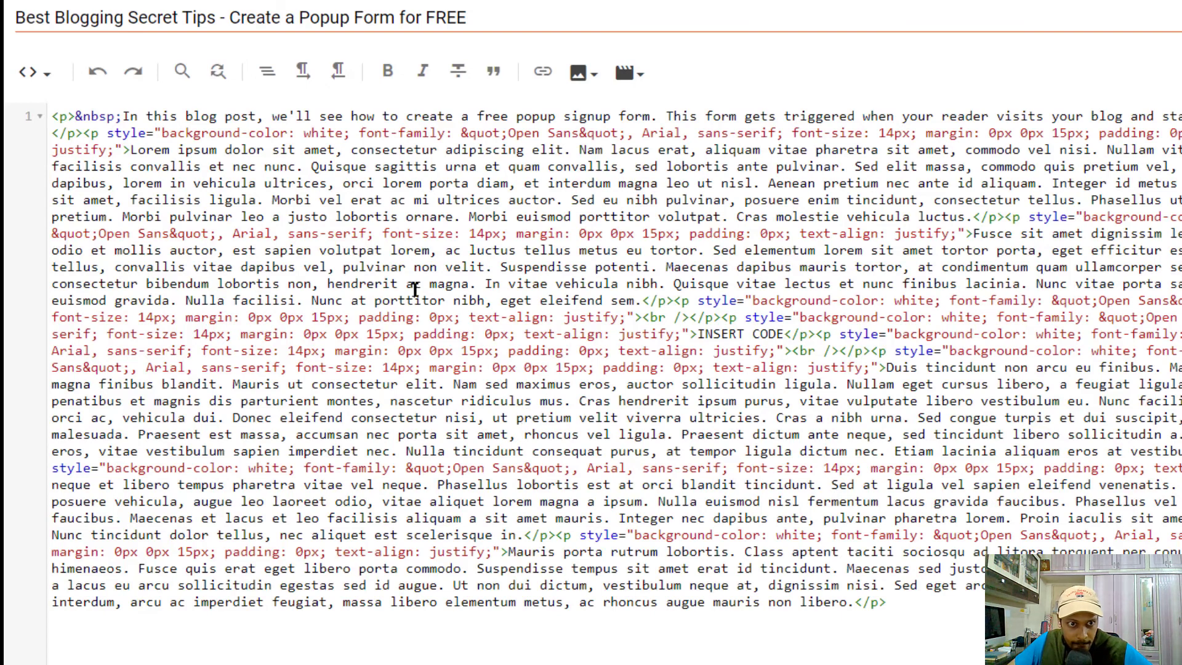
# Find 'INSERT CODE' in the HTML source and paste the Beacon embed script over it
pyautogui.hotkey('ctrl', 'f')
pyautogui.write('I')
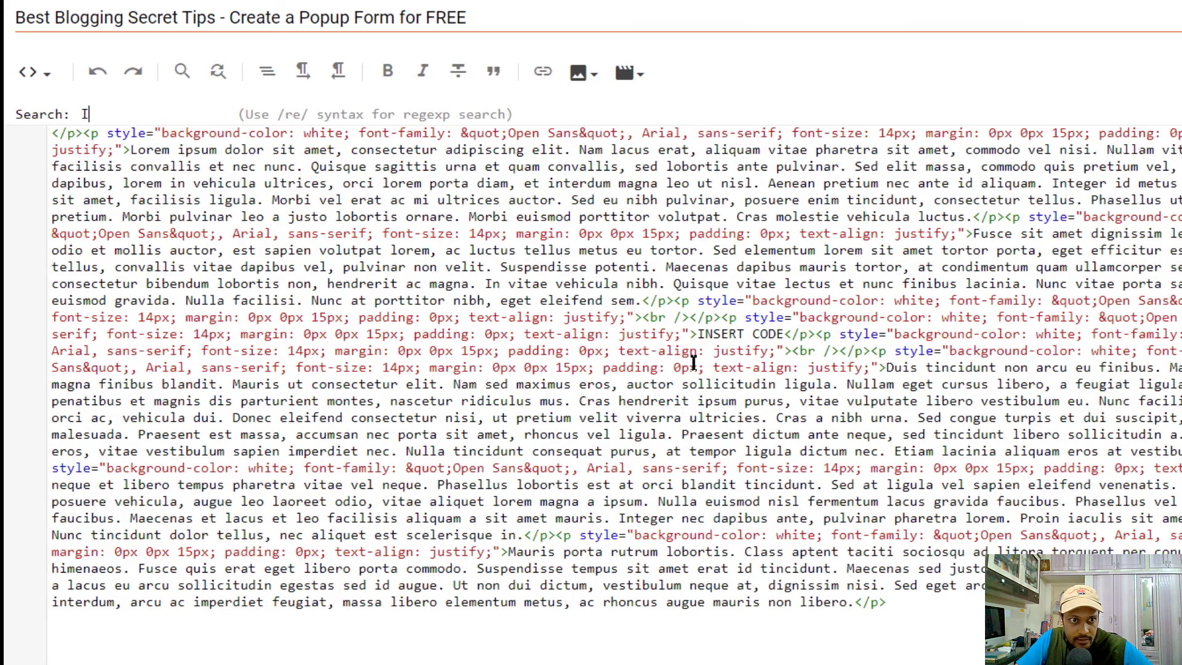
pyautogui.write('NSERT CODE')
pyautogui.press('Return')
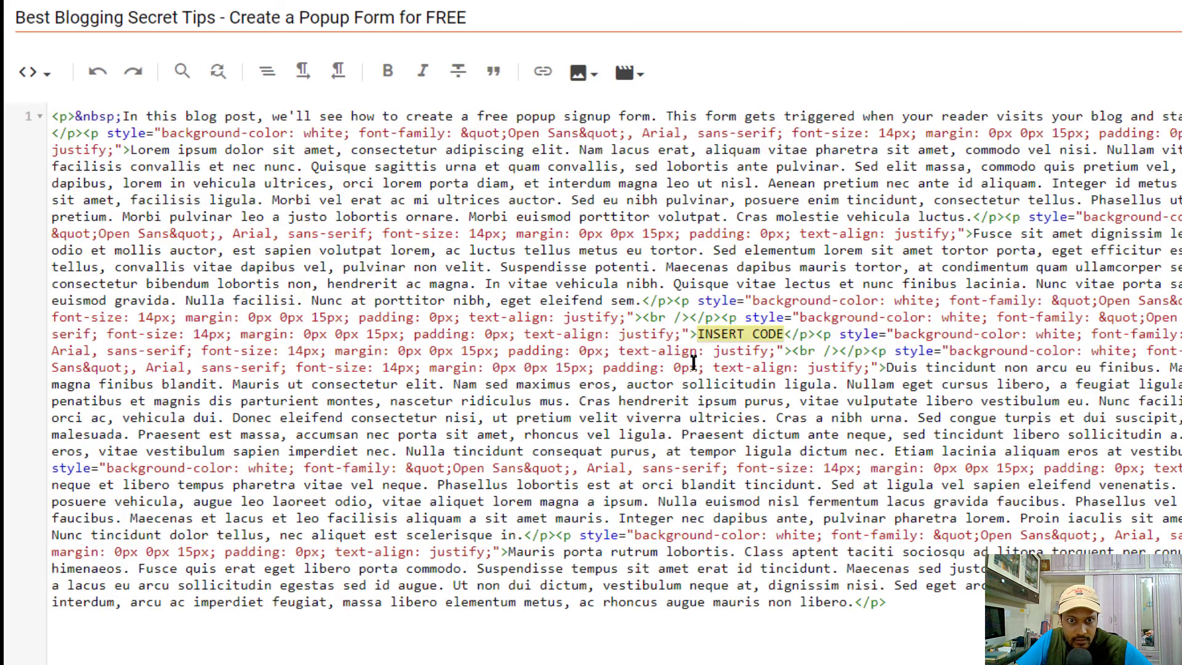
pyautogui.click(714, 335)
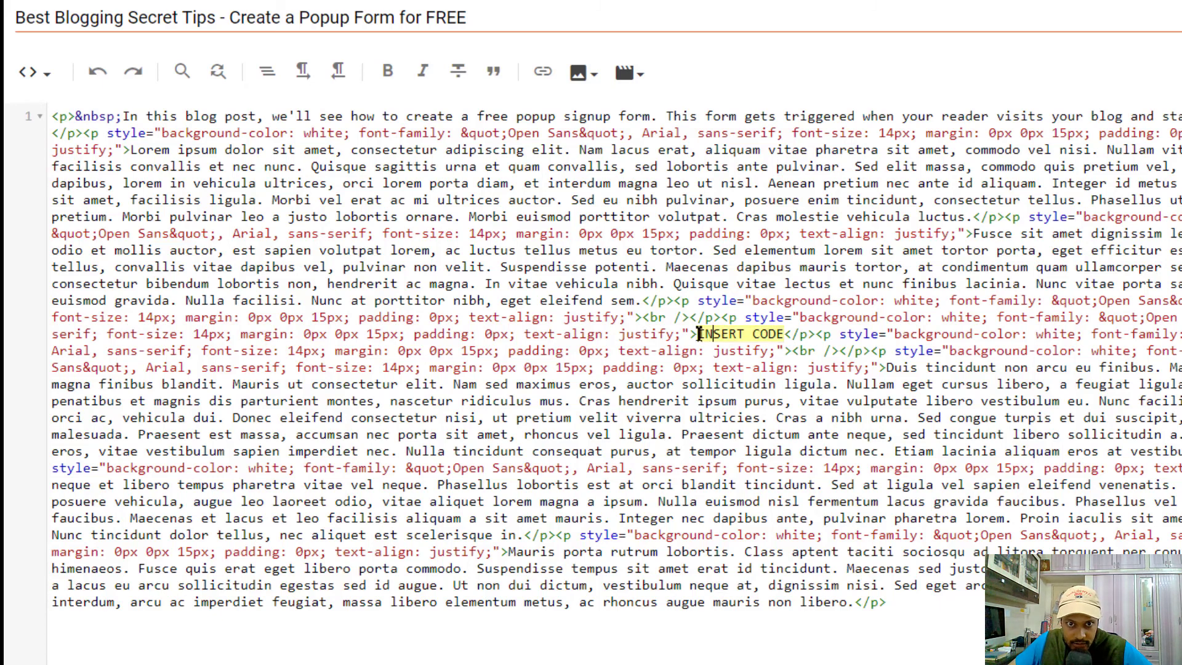
pyautogui.moveTo(699, 333); pyautogui.dragTo(782, 334)
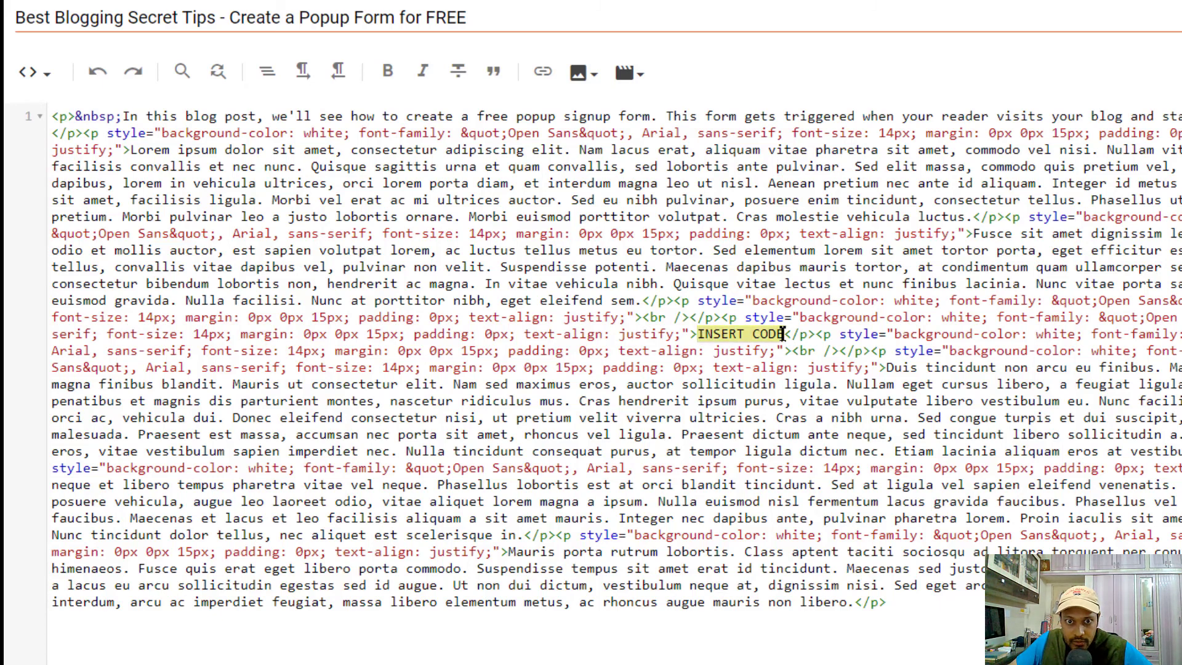
pyautogui.hotkey('ctrl', 'v')
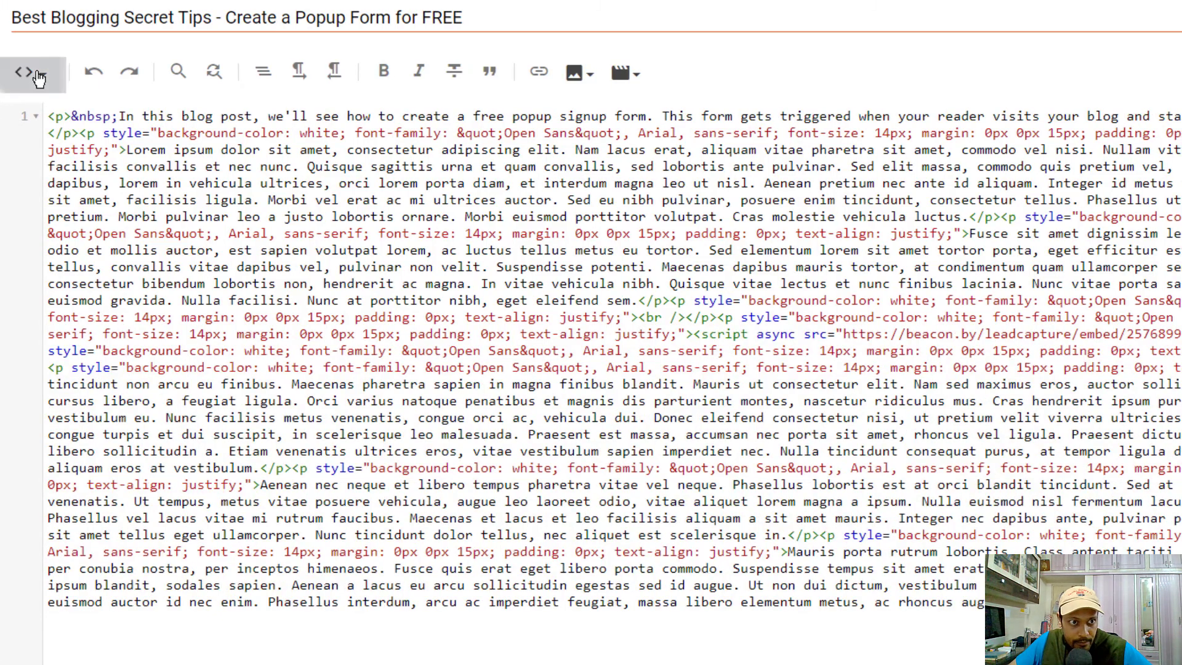
# Return to the Compose view and save the post with Update
pyautogui.click(31, 72)
pyautogui.click(67, 93)
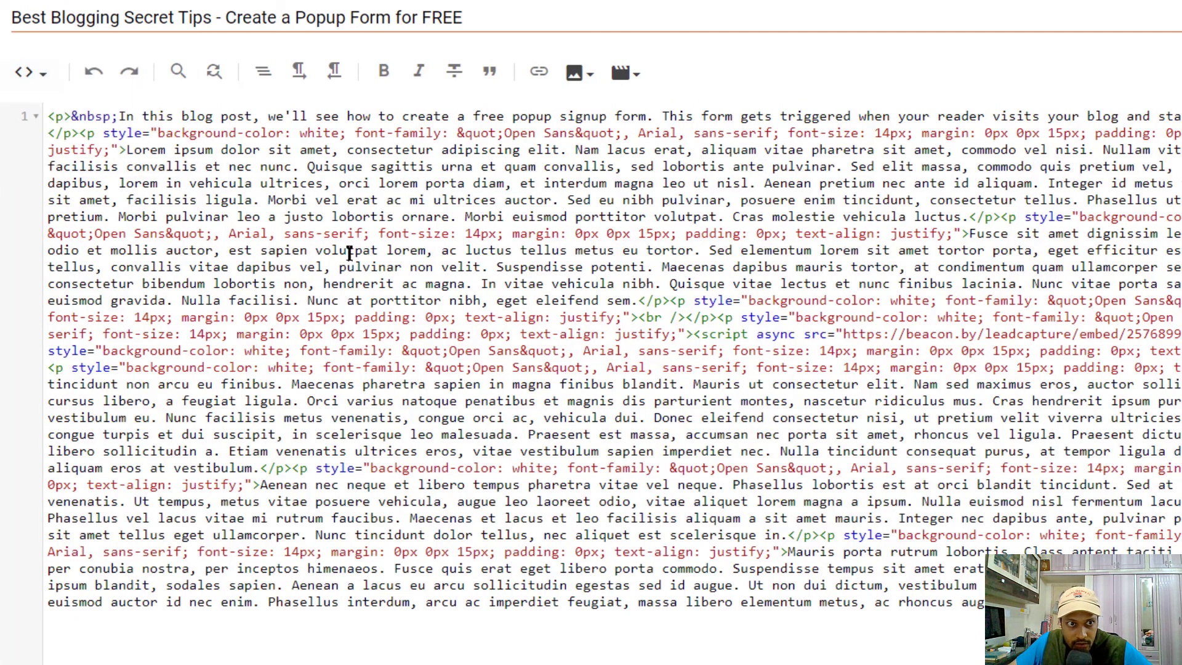
pyautogui.click(27, 80)
pyautogui.click(69, 131)
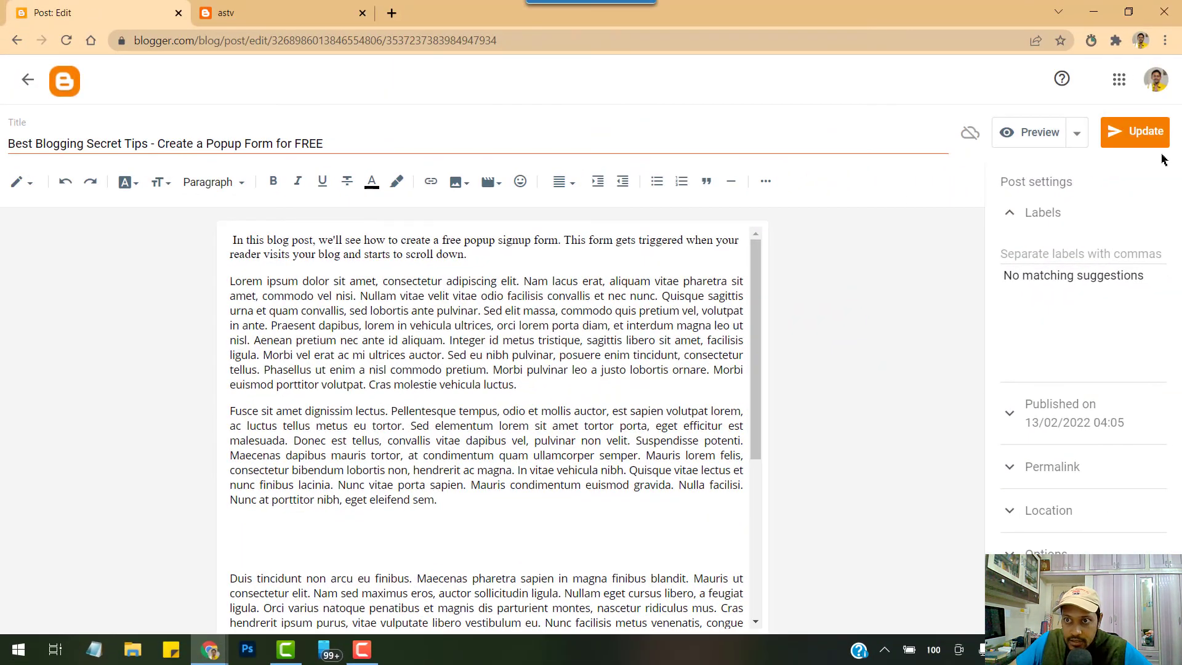
pyautogui.click(1141, 135)
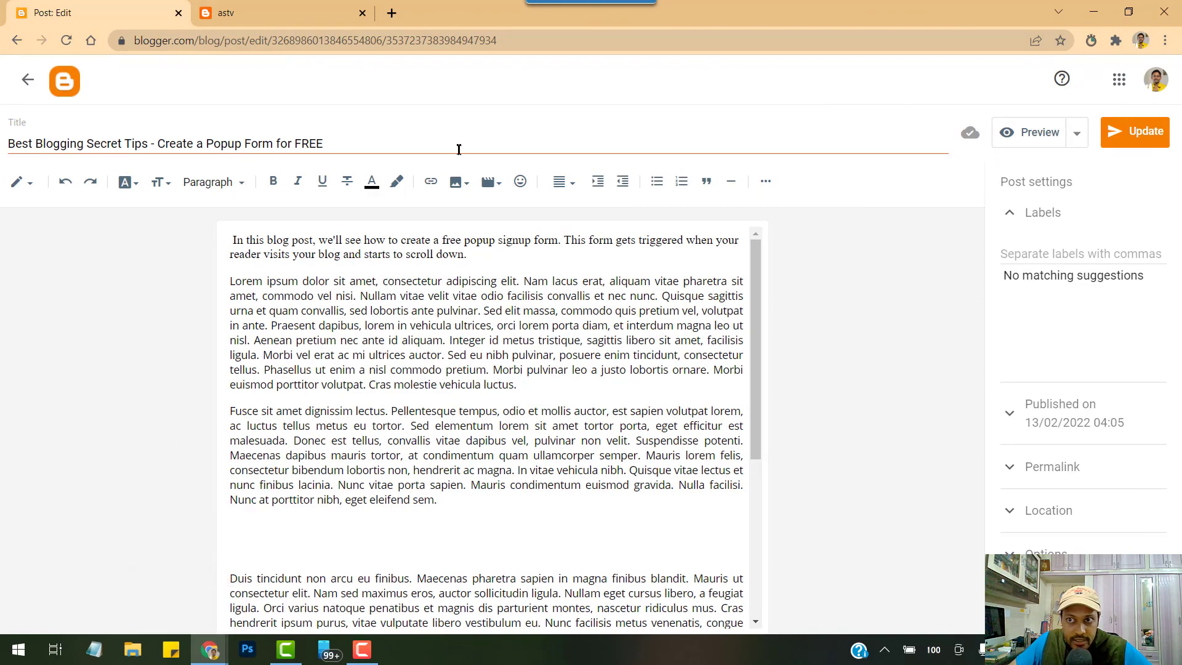
# Preview the Create a Popup Form for FREE post and scroll to the embedded signup form
pyautogui.click(1053, 132)
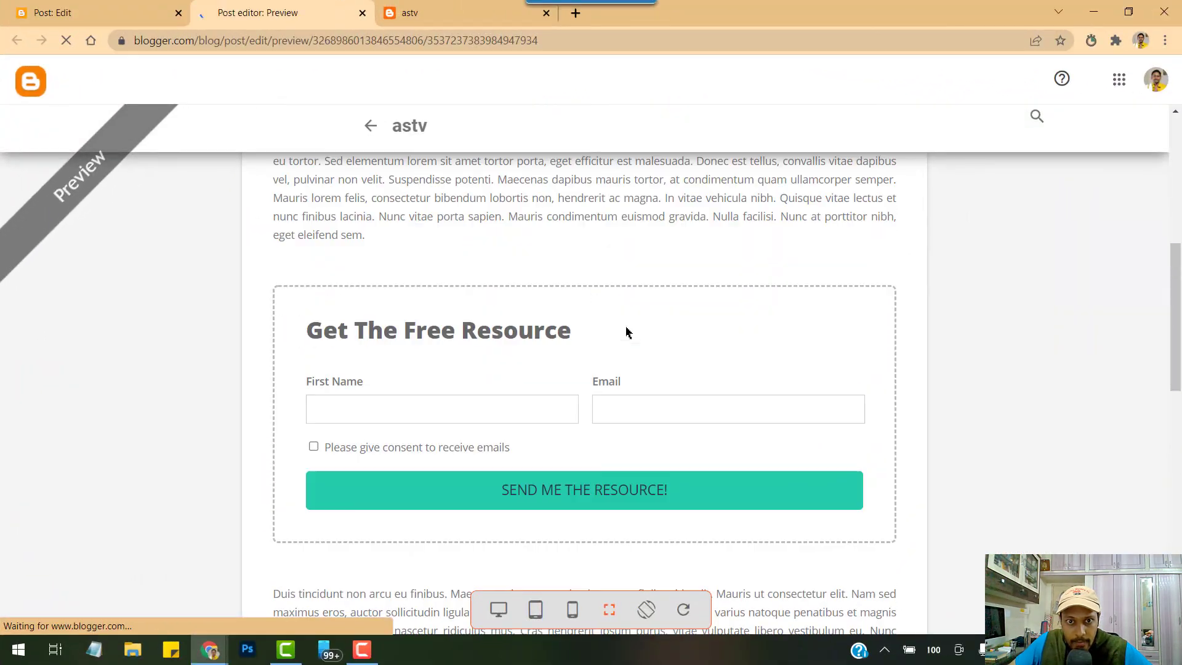
pyautogui.scroll(7, 628, 332)
pyautogui.scroll(-4, 636, 312)
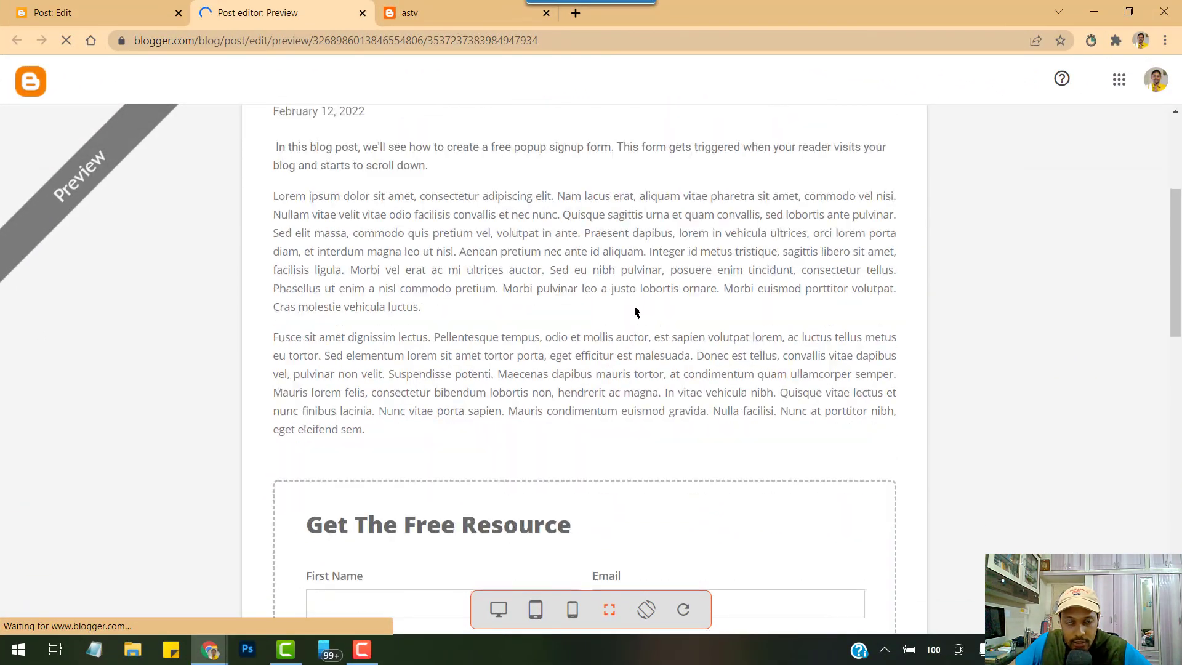
pyautogui.scroll(-4, 636, 312)
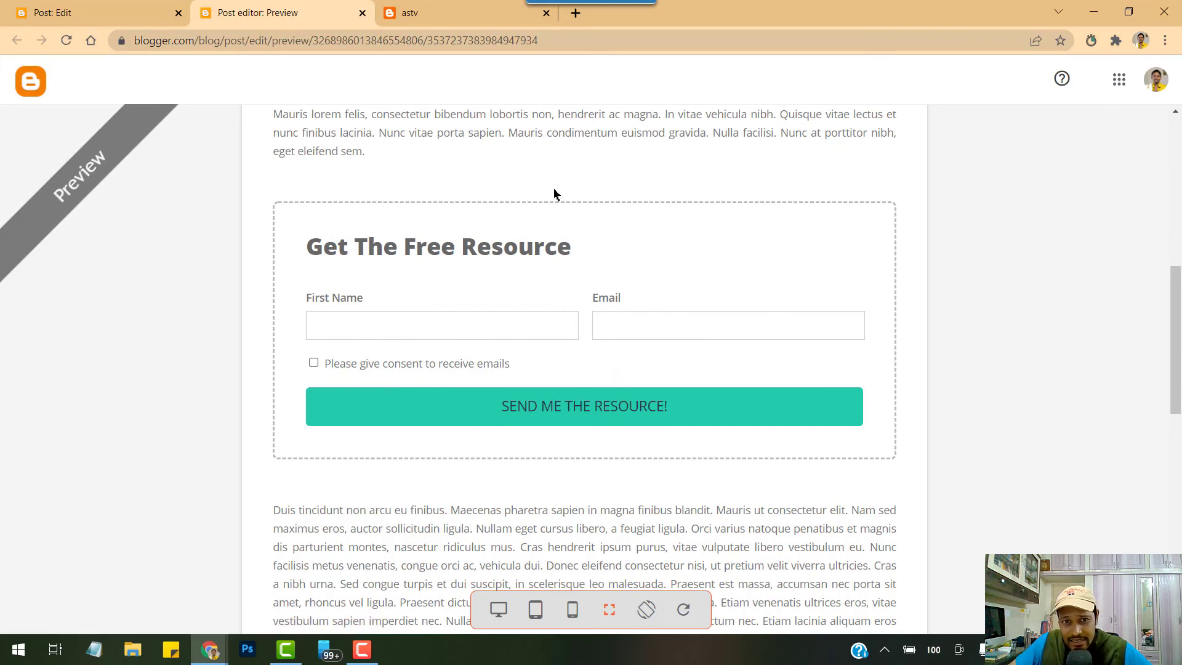
pyautogui.scroll(-1, 550, 372)
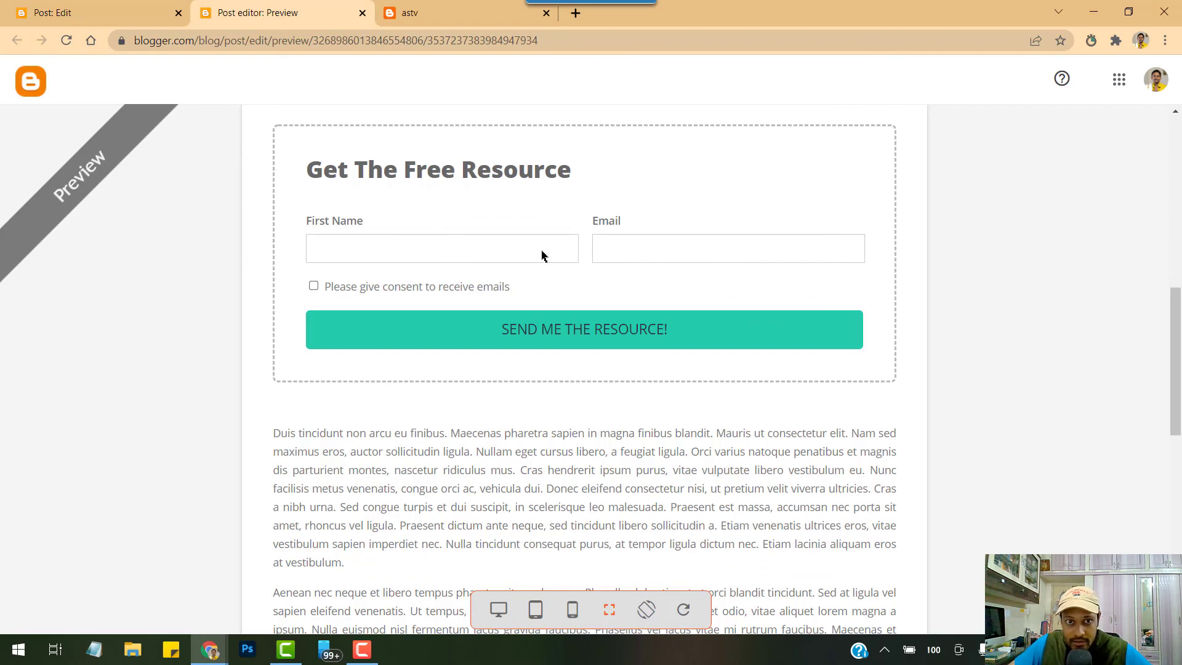
pyautogui.scroll(-2, 529, 269)
pyautogui.scroll(3, 560, 361)
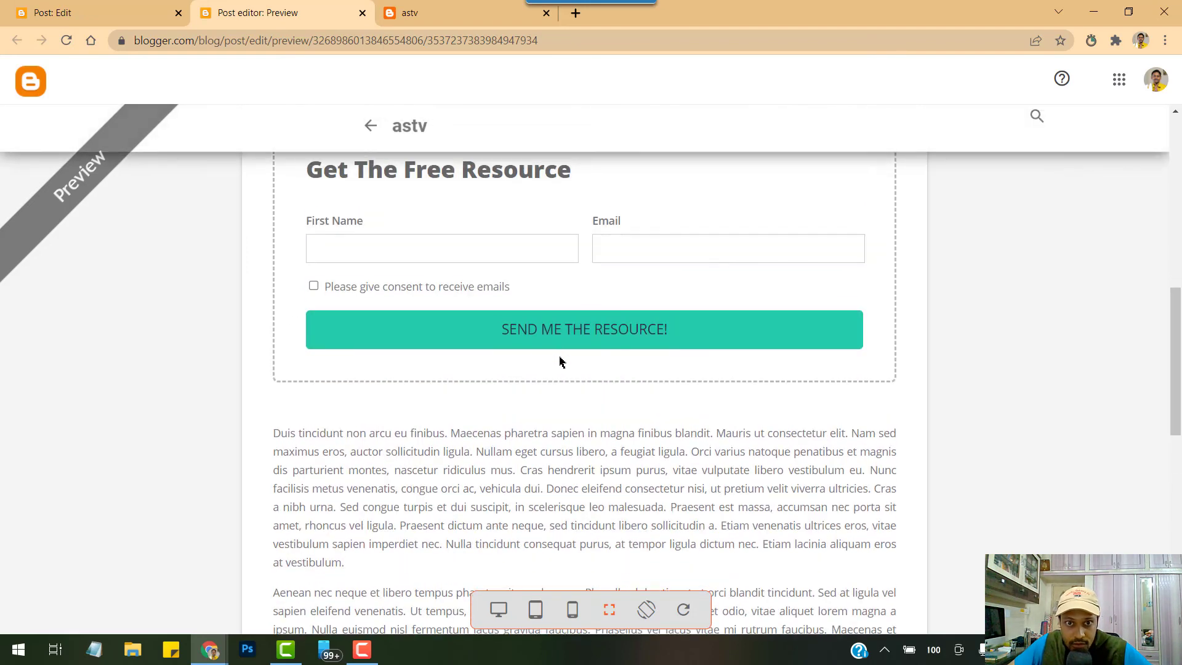
pyautogui.scroll(1, 454, 190)
pyautogui.scroll(3, 545, 369)
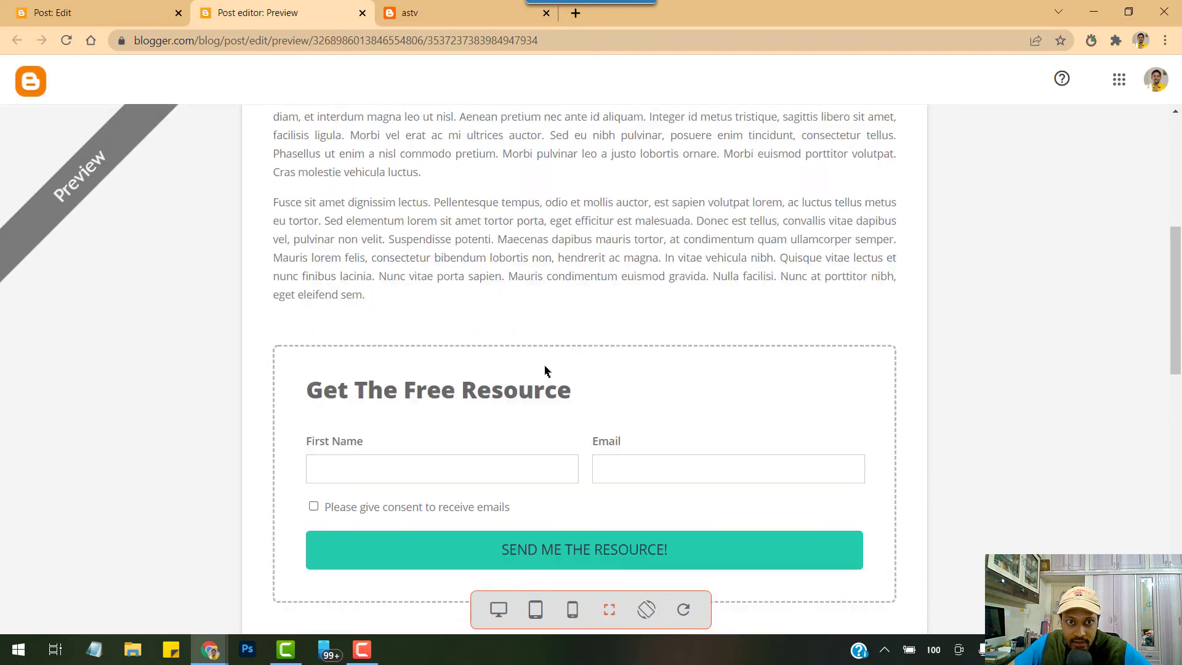
pyautogui.scroll(3, 515, 251)
pyautogui.scroll(-6, 575, 351)
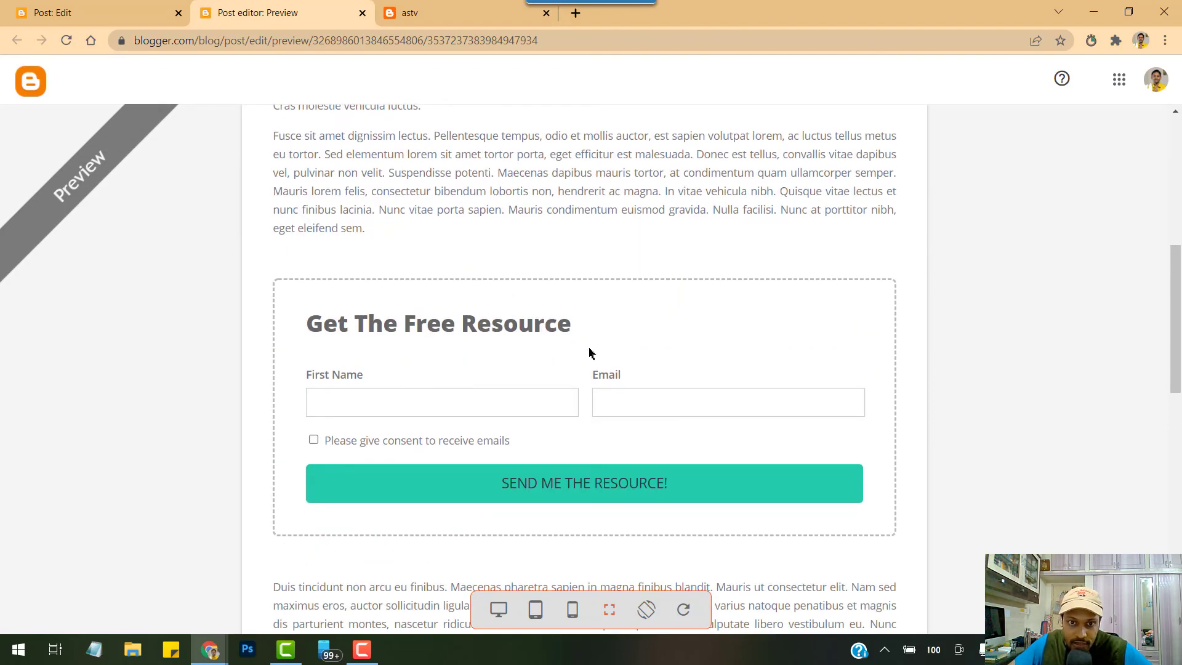
pyautogui.scroll(-2, 590, 353)
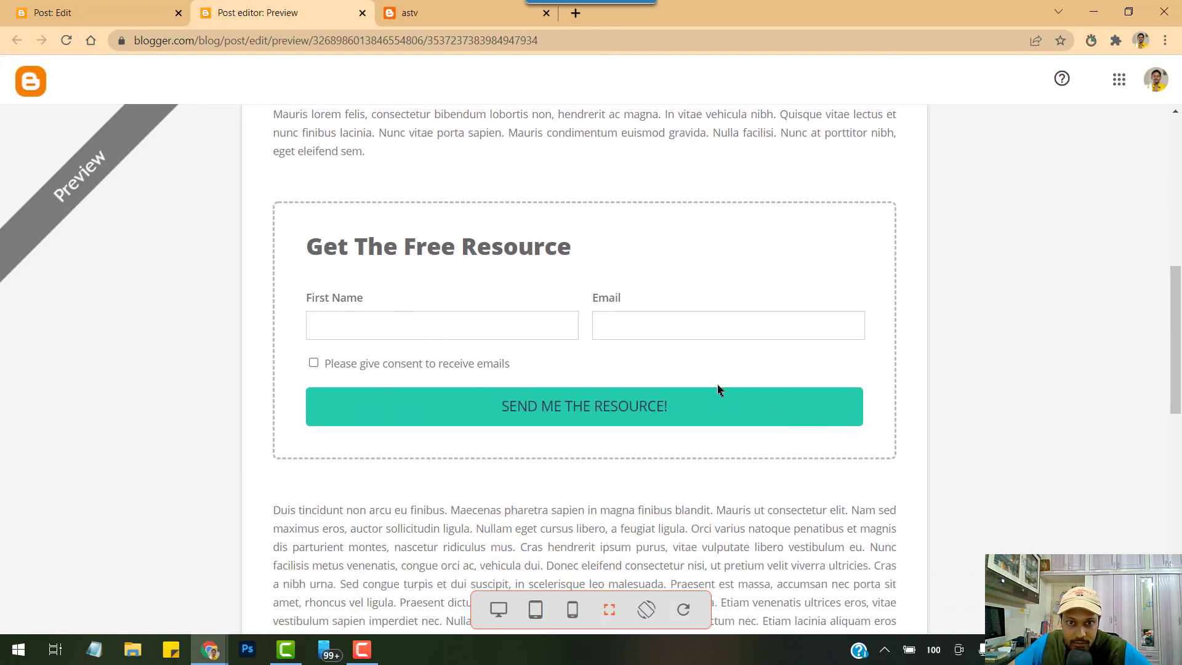
pyautogui.scroll(1, 636, 465)
pyautogui.scroll(1, 616, 302)
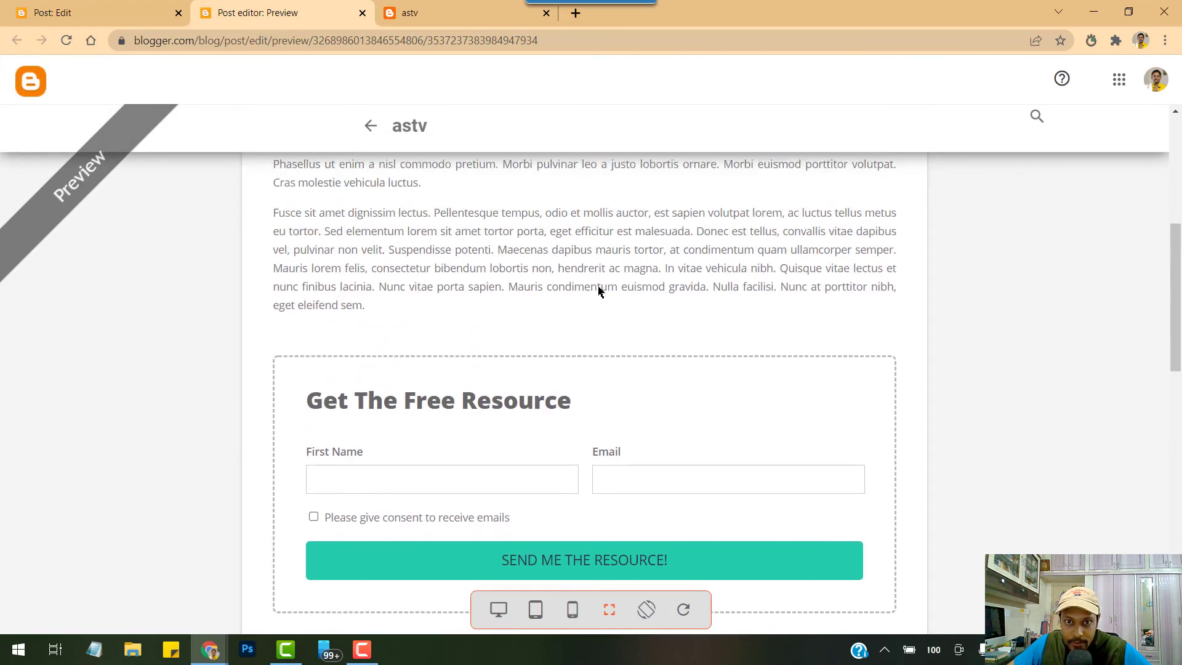